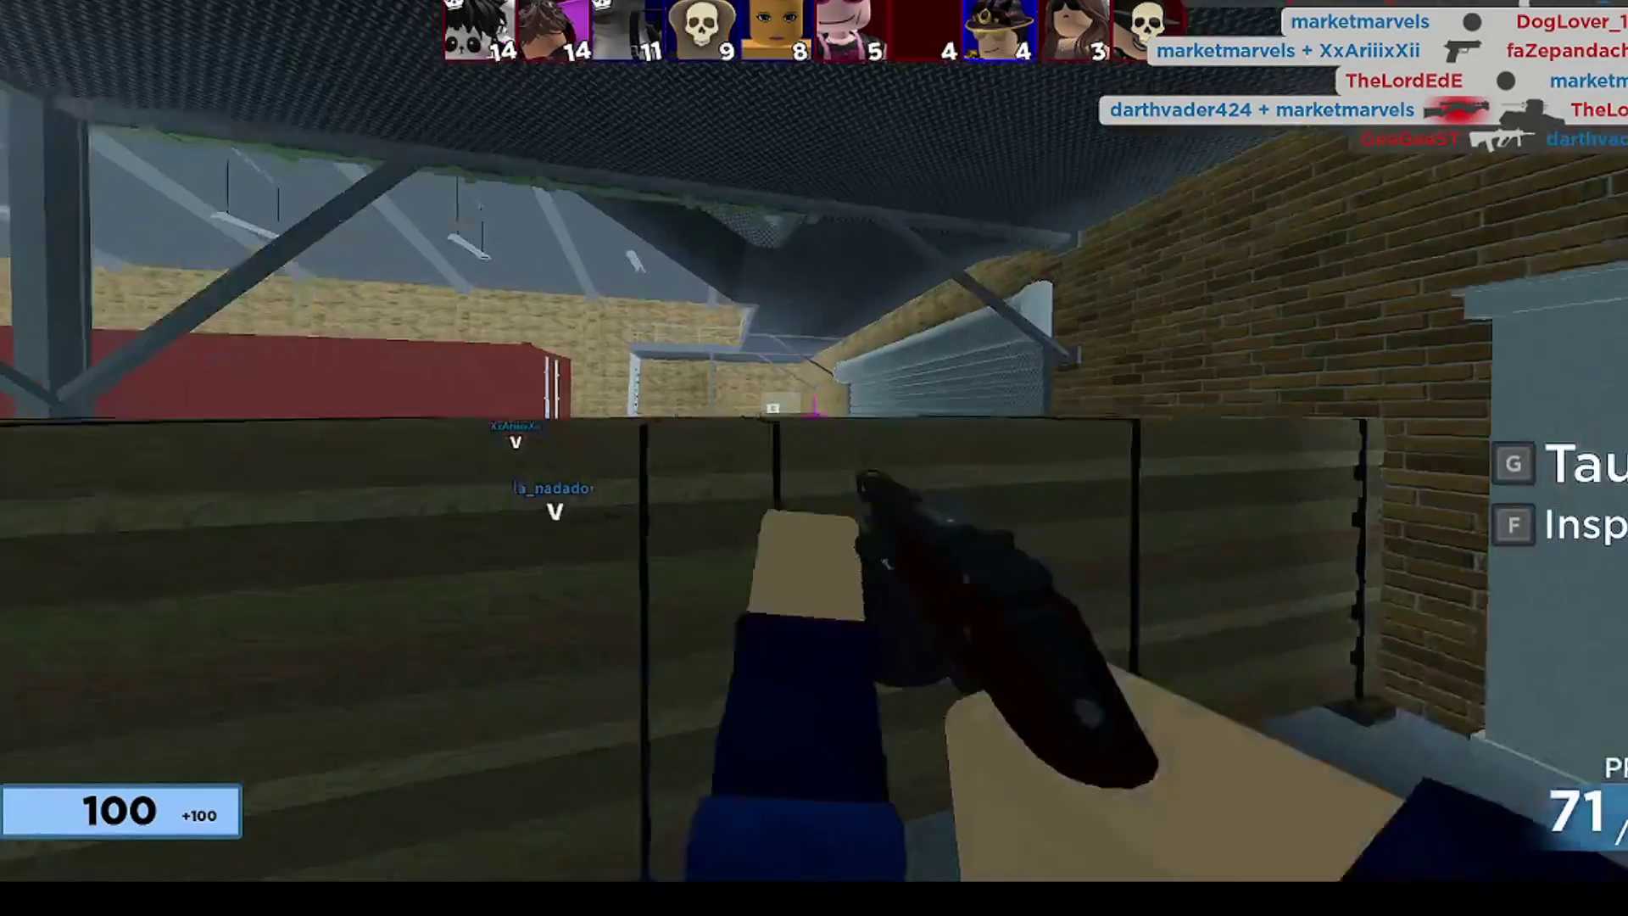
{"action": "key", "text": "w"}
{"action": "key", "text": "q"}
{"action": "key", "text": "w"}
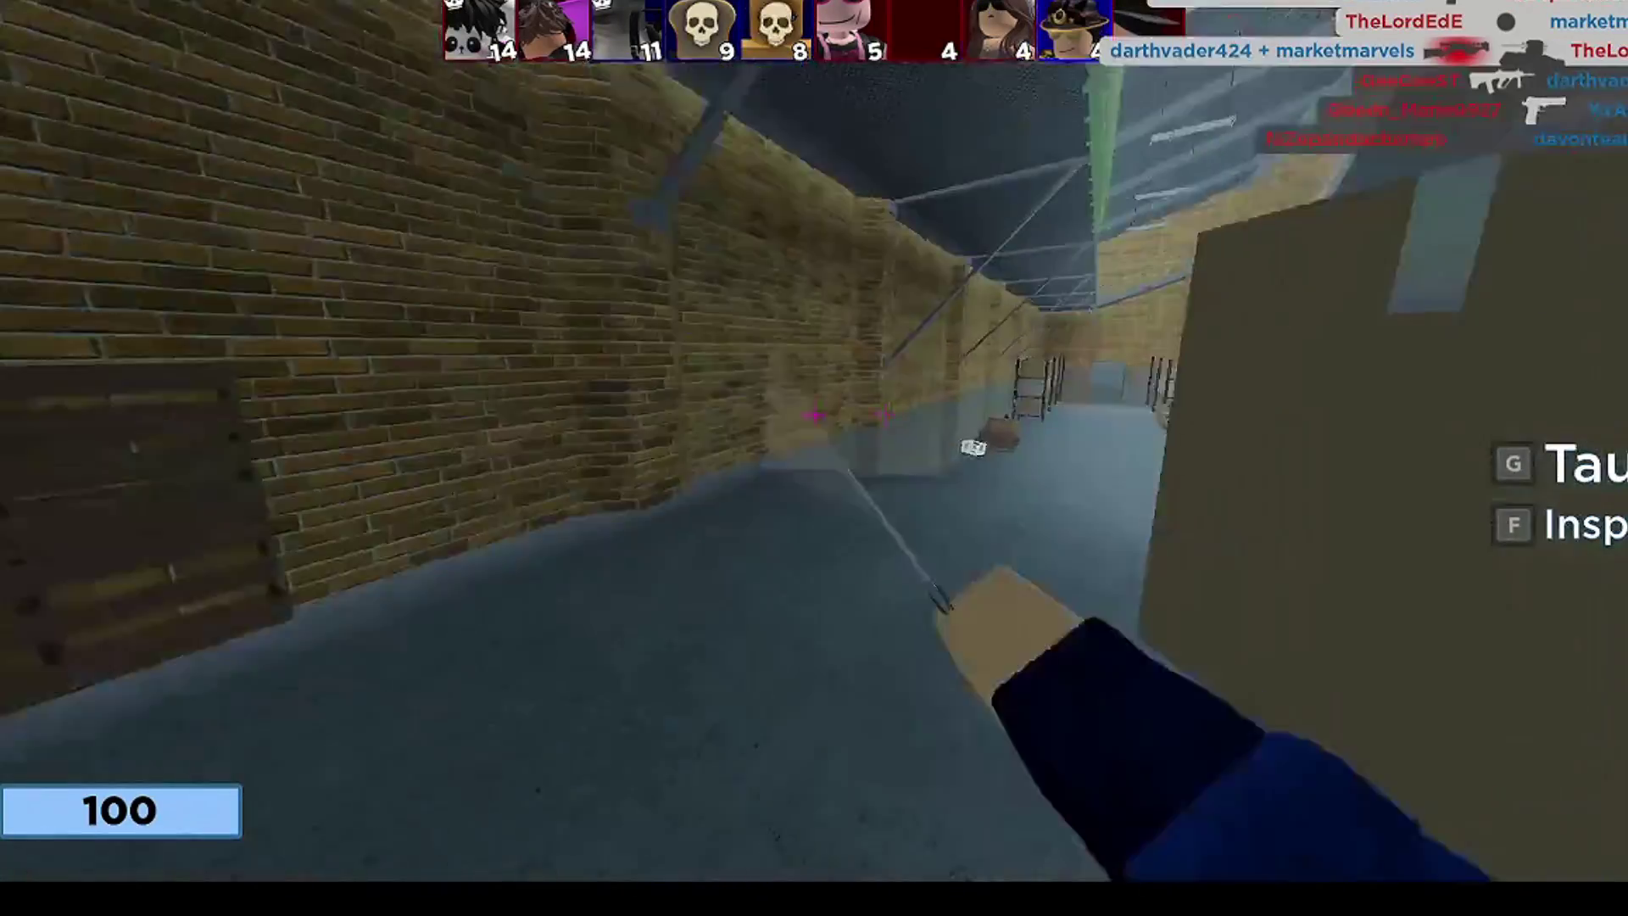
{"action": "key", "text": "w"}
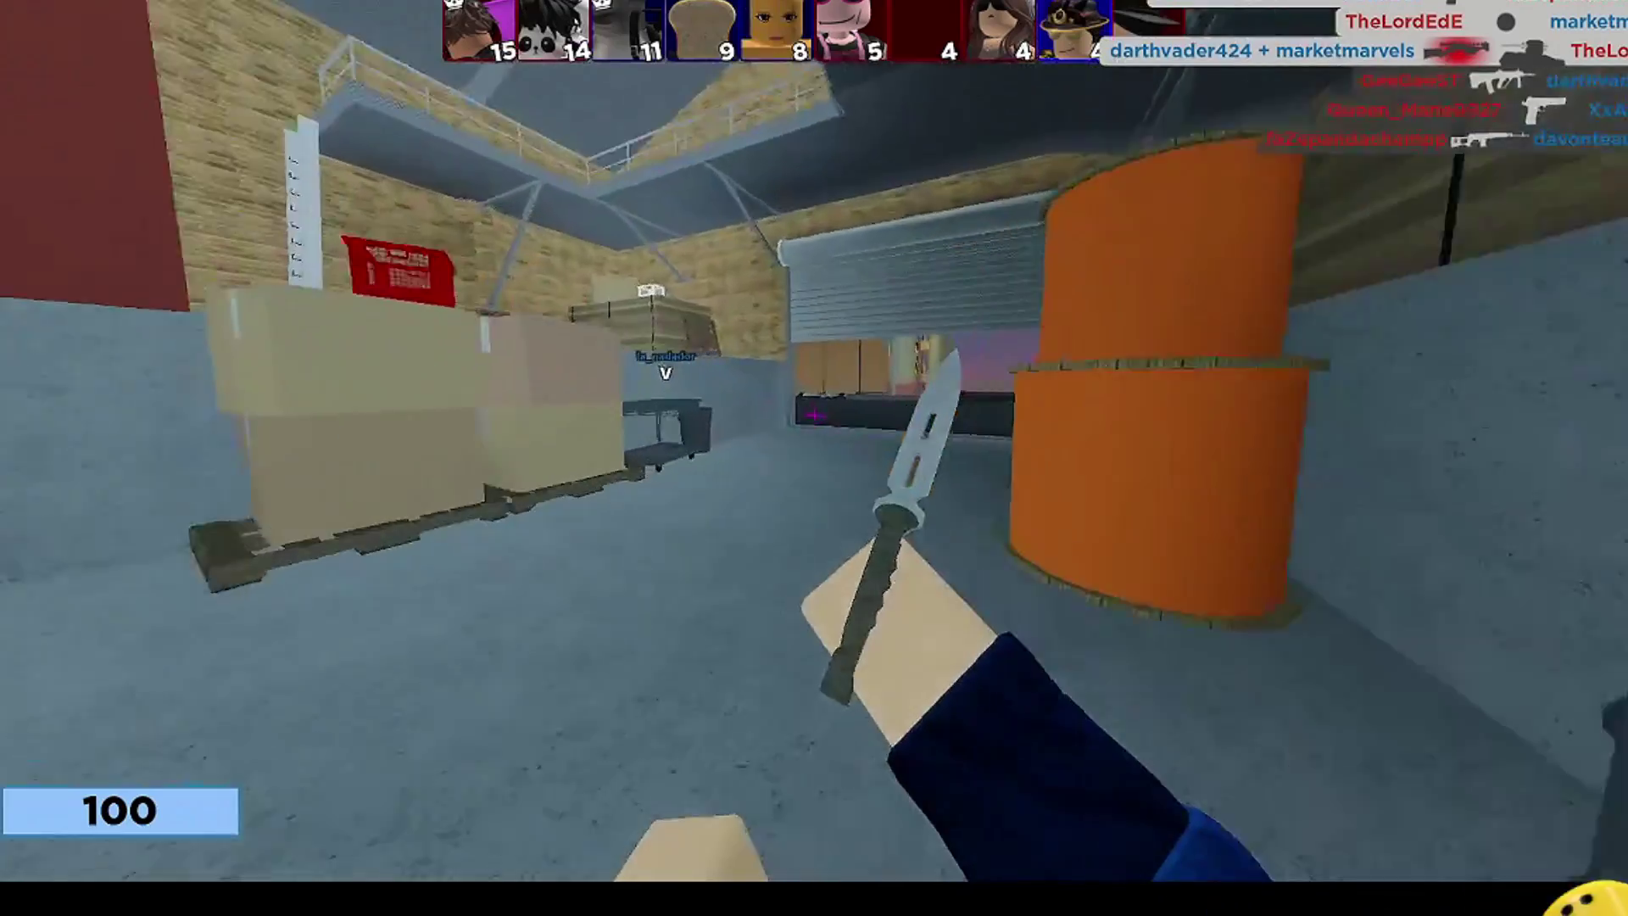
{"action": "key", "text": "w"}
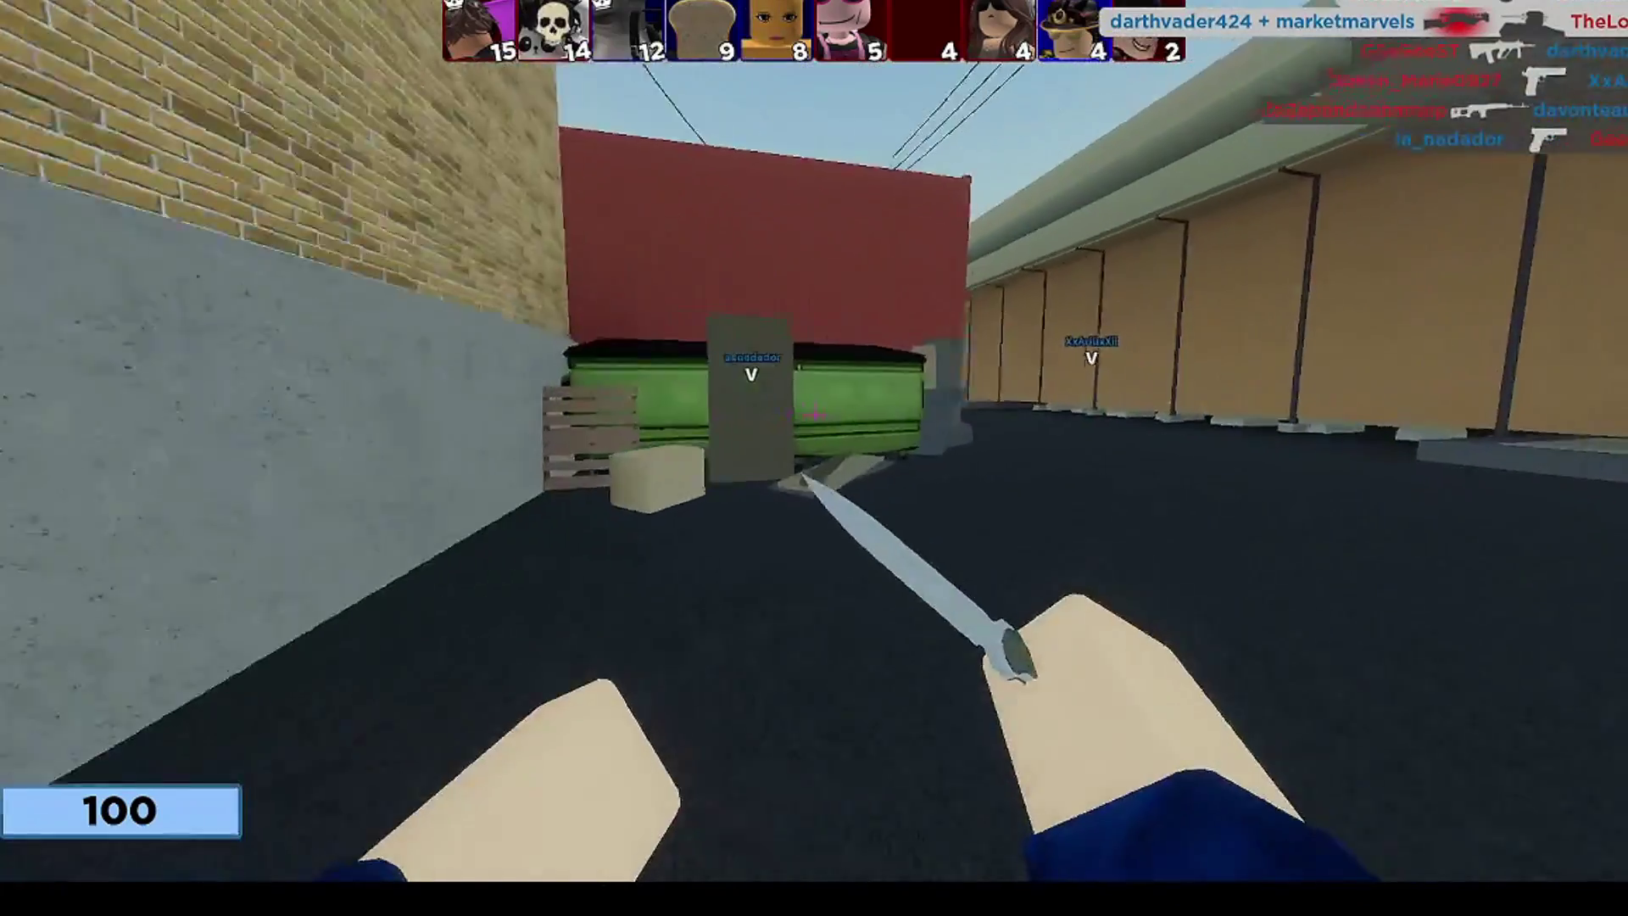
{"action": "key", "text": "q"}
{"action": "key", "text": "d"}
{"action": "left_click", "coordinate": [813, 415]}
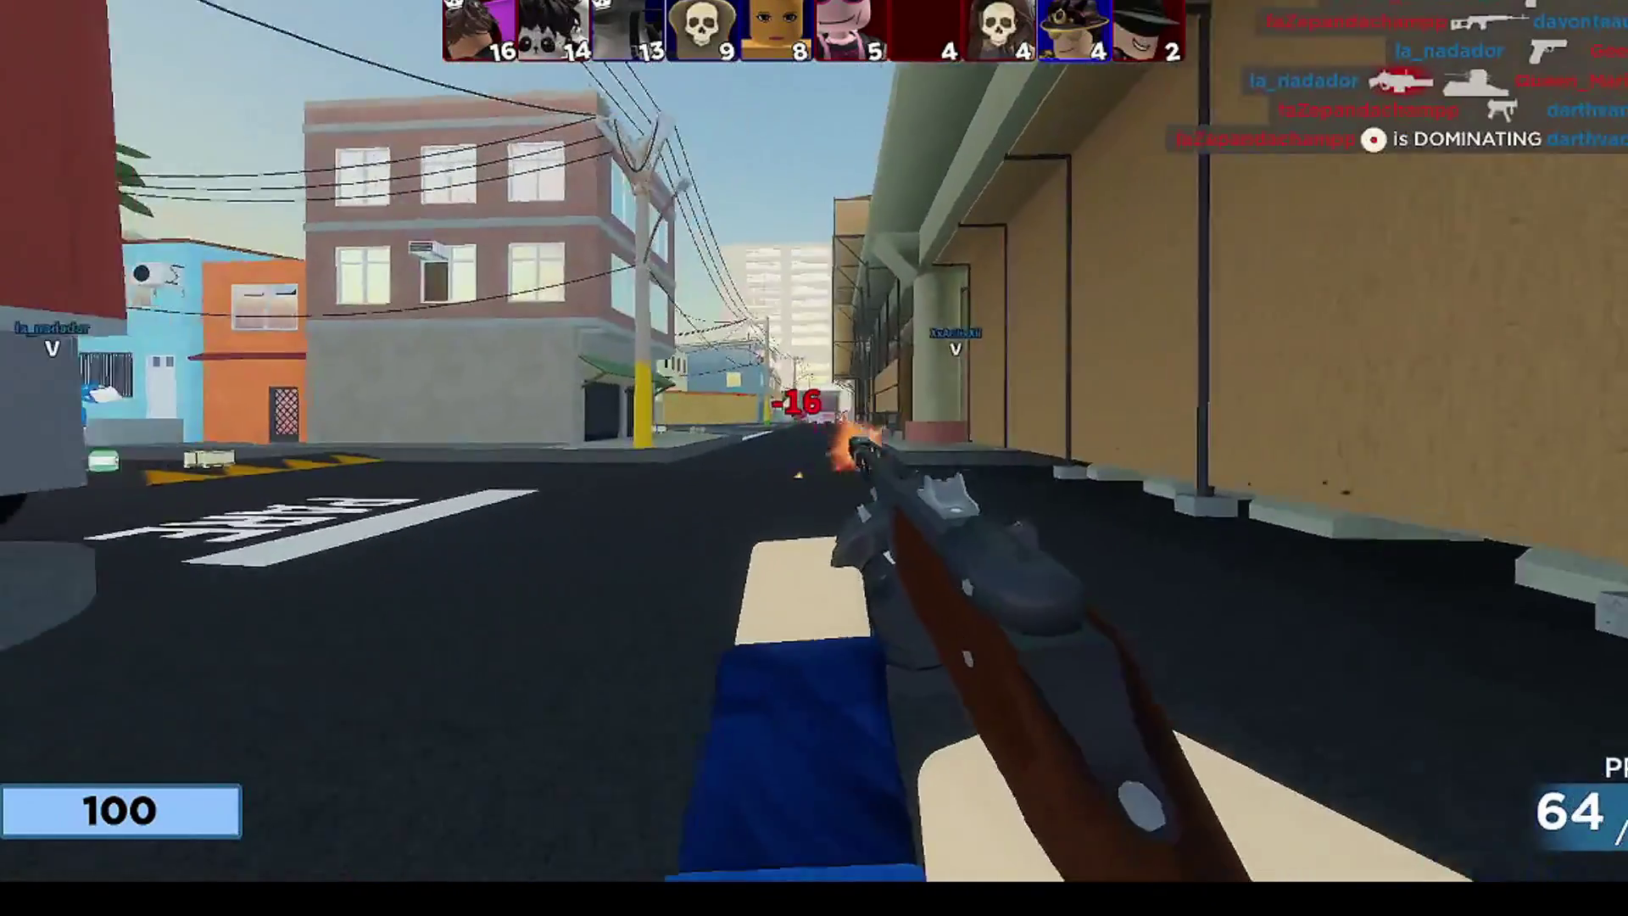
{"action": "key", "text": "a"}
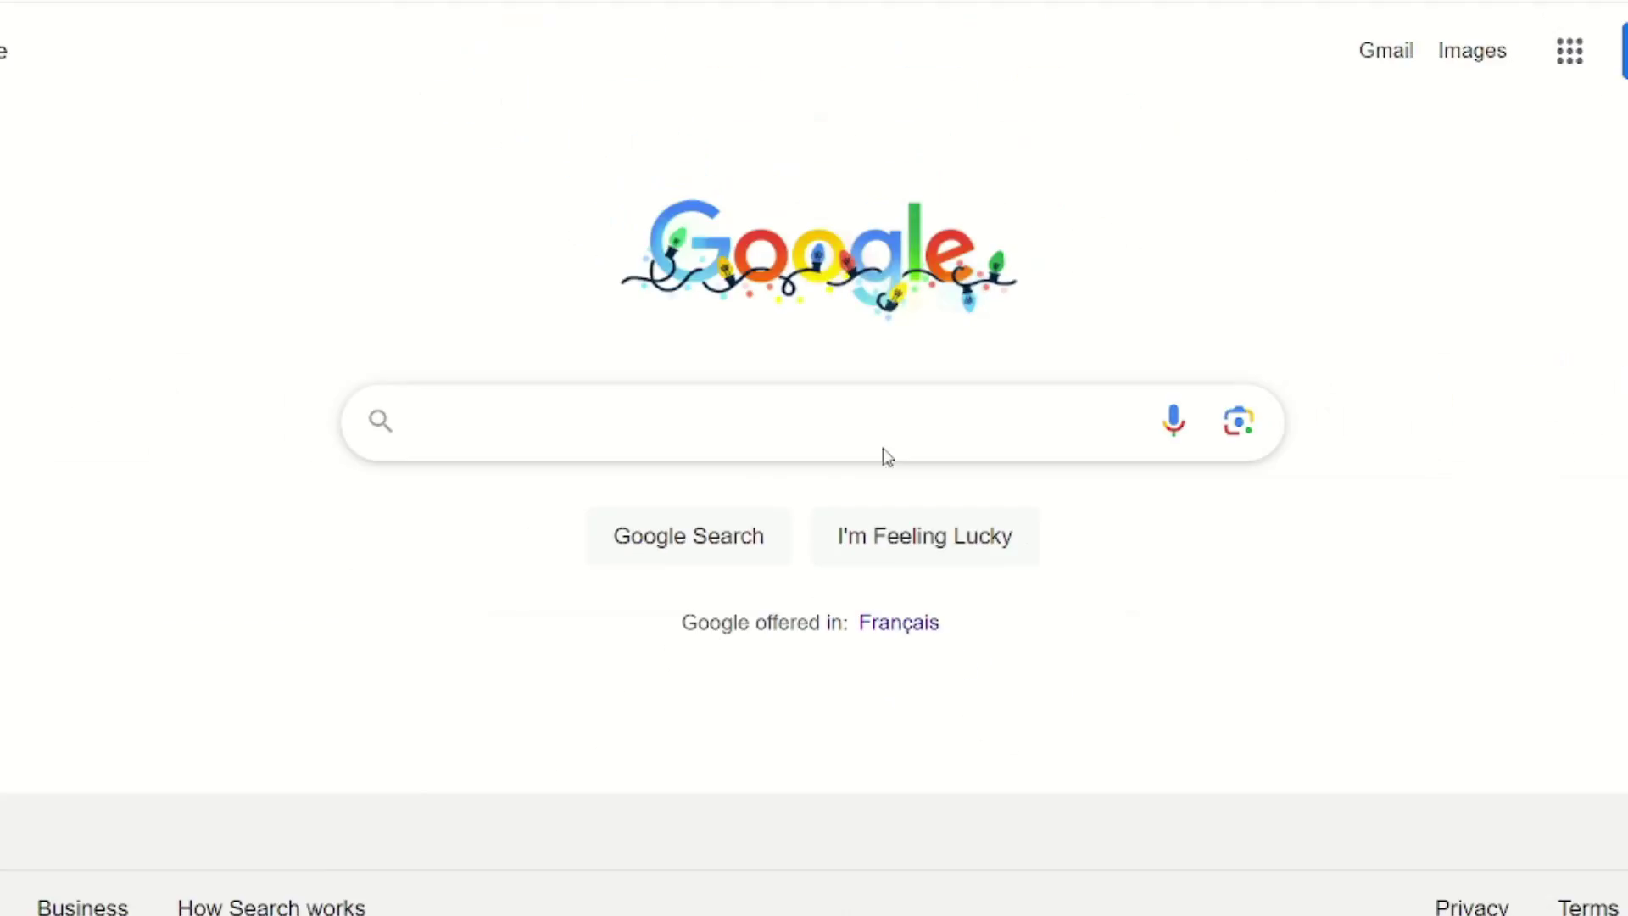
- Search Google for create.roblox.com/docs and open the Roblox Creator Hub documentation result
{"action": "left_click", "coordinate": [886, 456]}
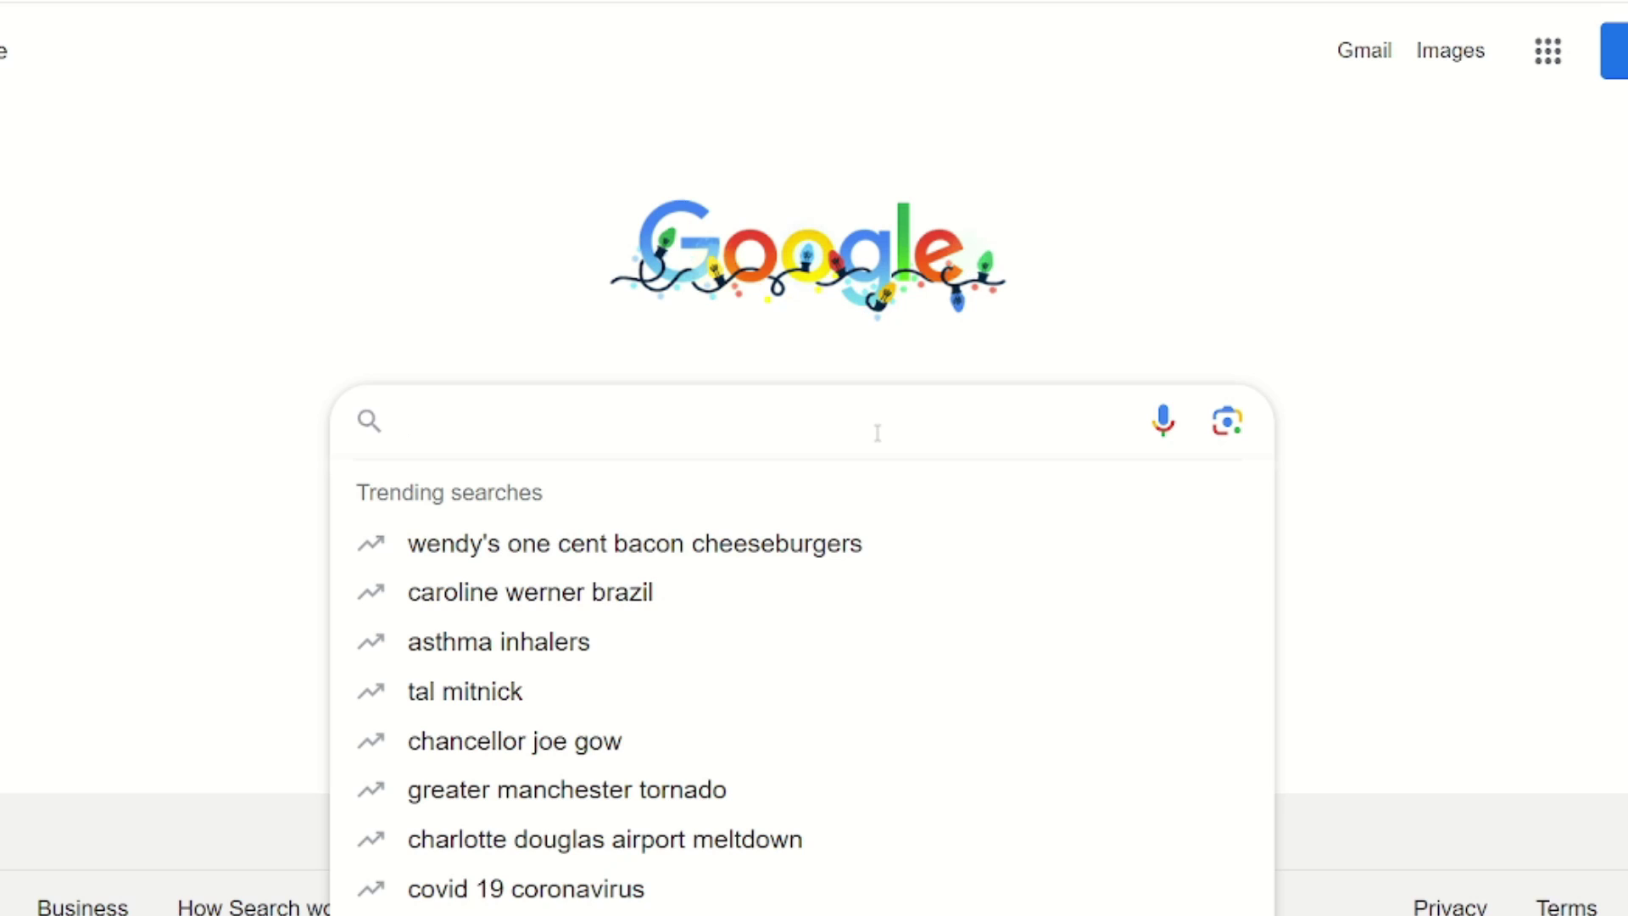
{"action": "type", "text": "create.roblox.com/docs"}
{"action": "key", "text": "Return"}
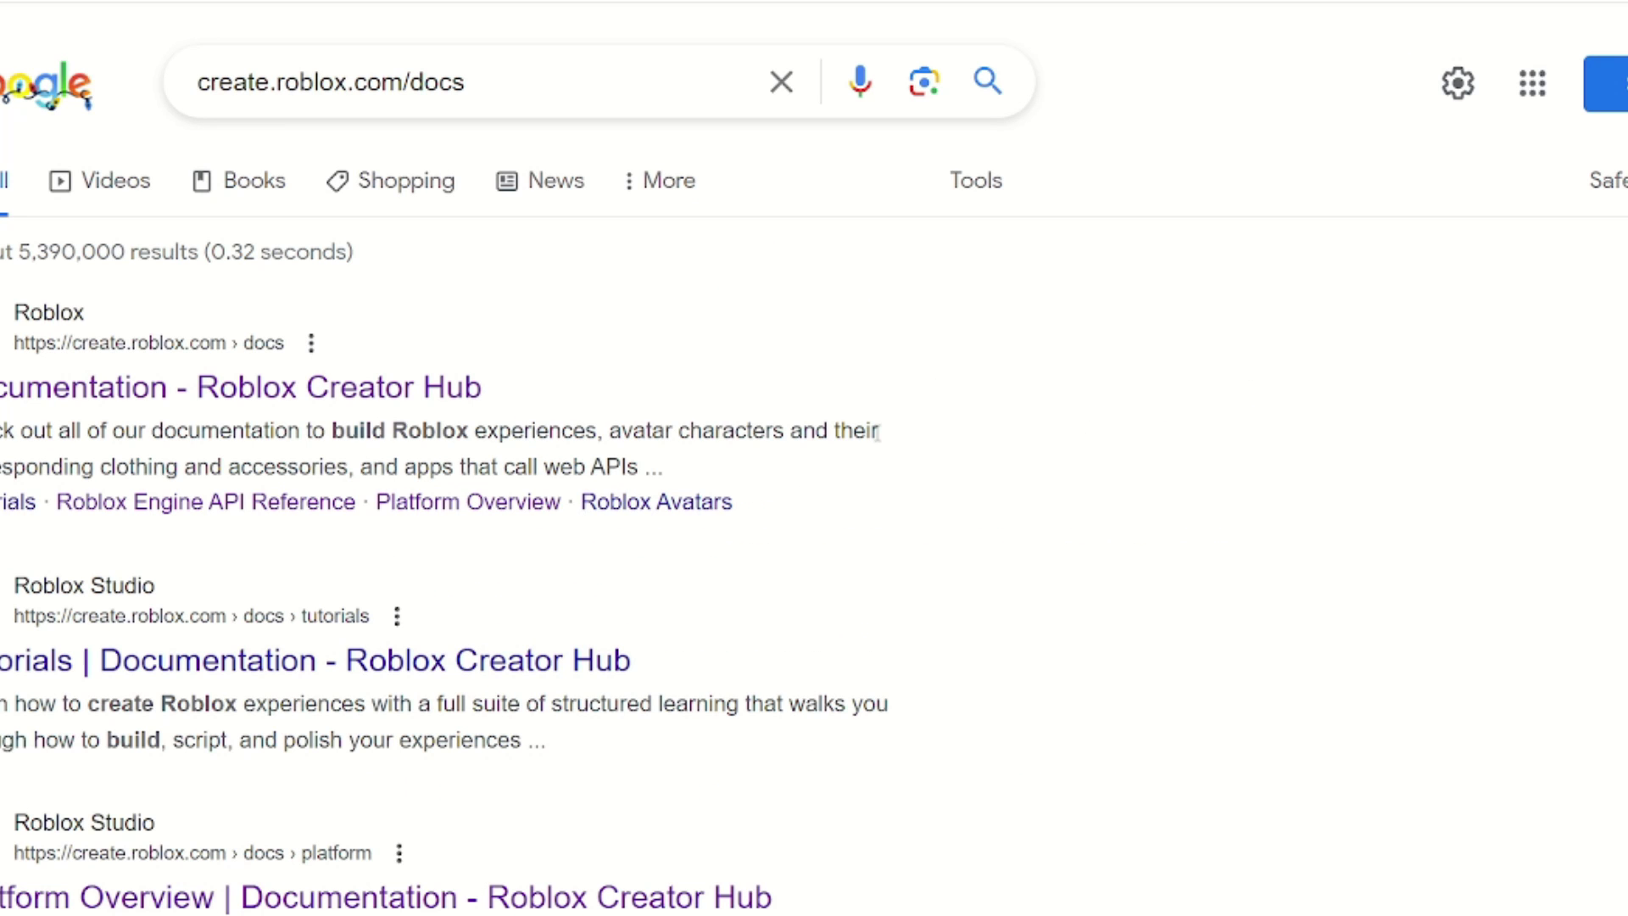
{"action": "left_click", "coordinate": [470, 361]}
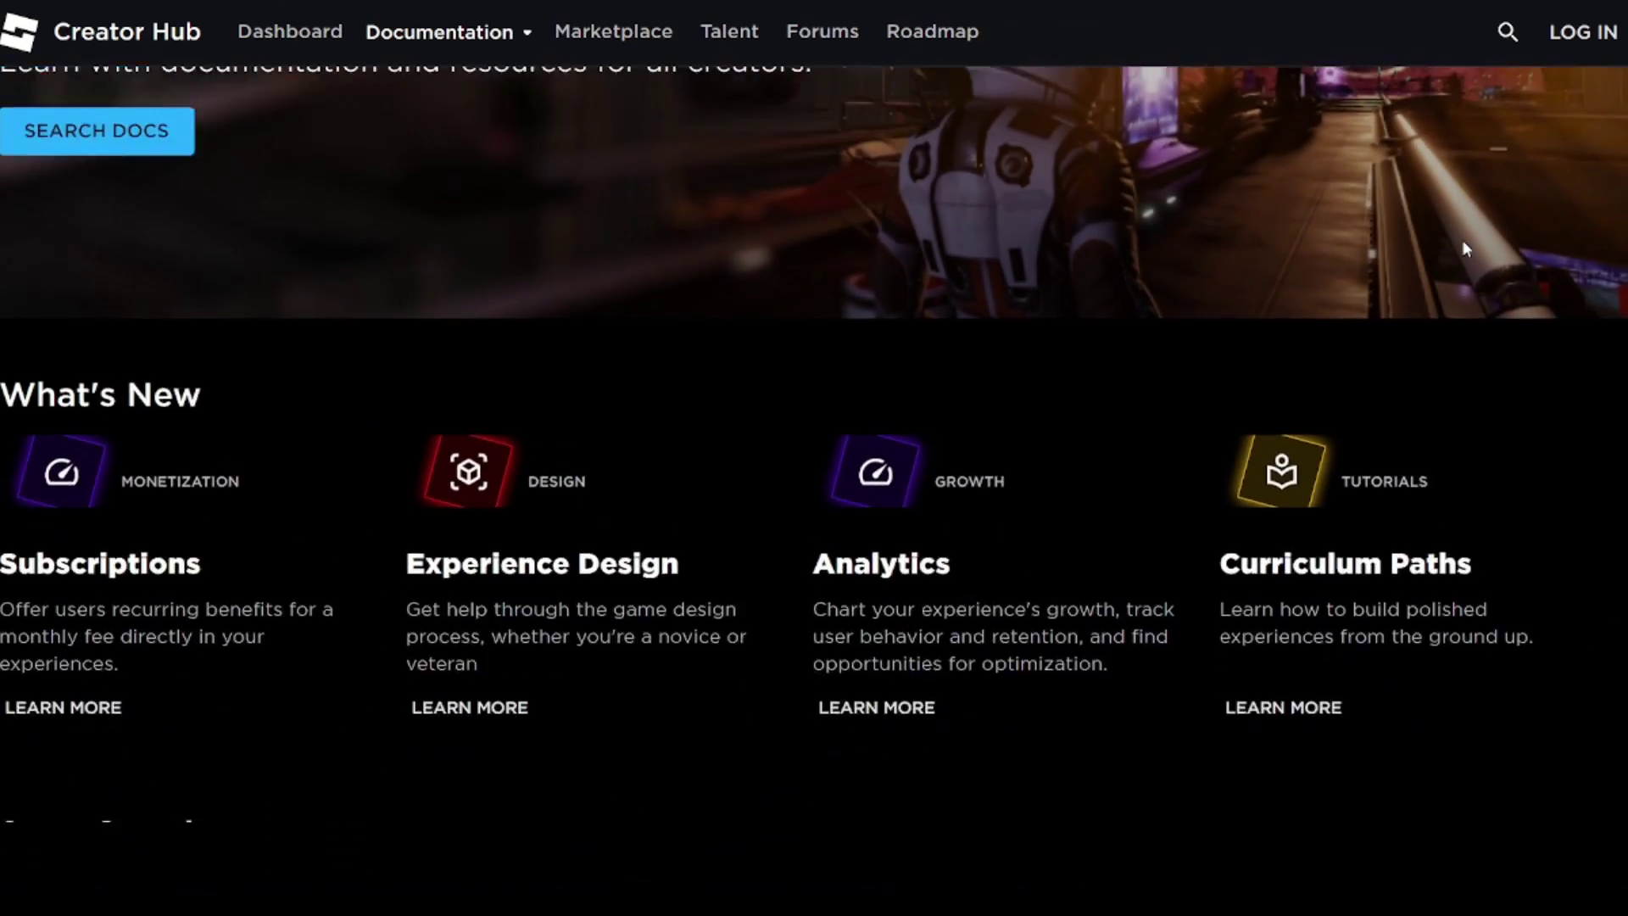
- Open the Engine API Reference from the Experiences section and look through its overview of classes, data types and enums
{"action": "scroll", "coordinate": [1460, 255], "scroll_direction": "down", "scroll_amount": 7}
{"action": "scroll", "coordinate": [1460, 283], "scroll_direction": "down", "scroll_amount": 6}
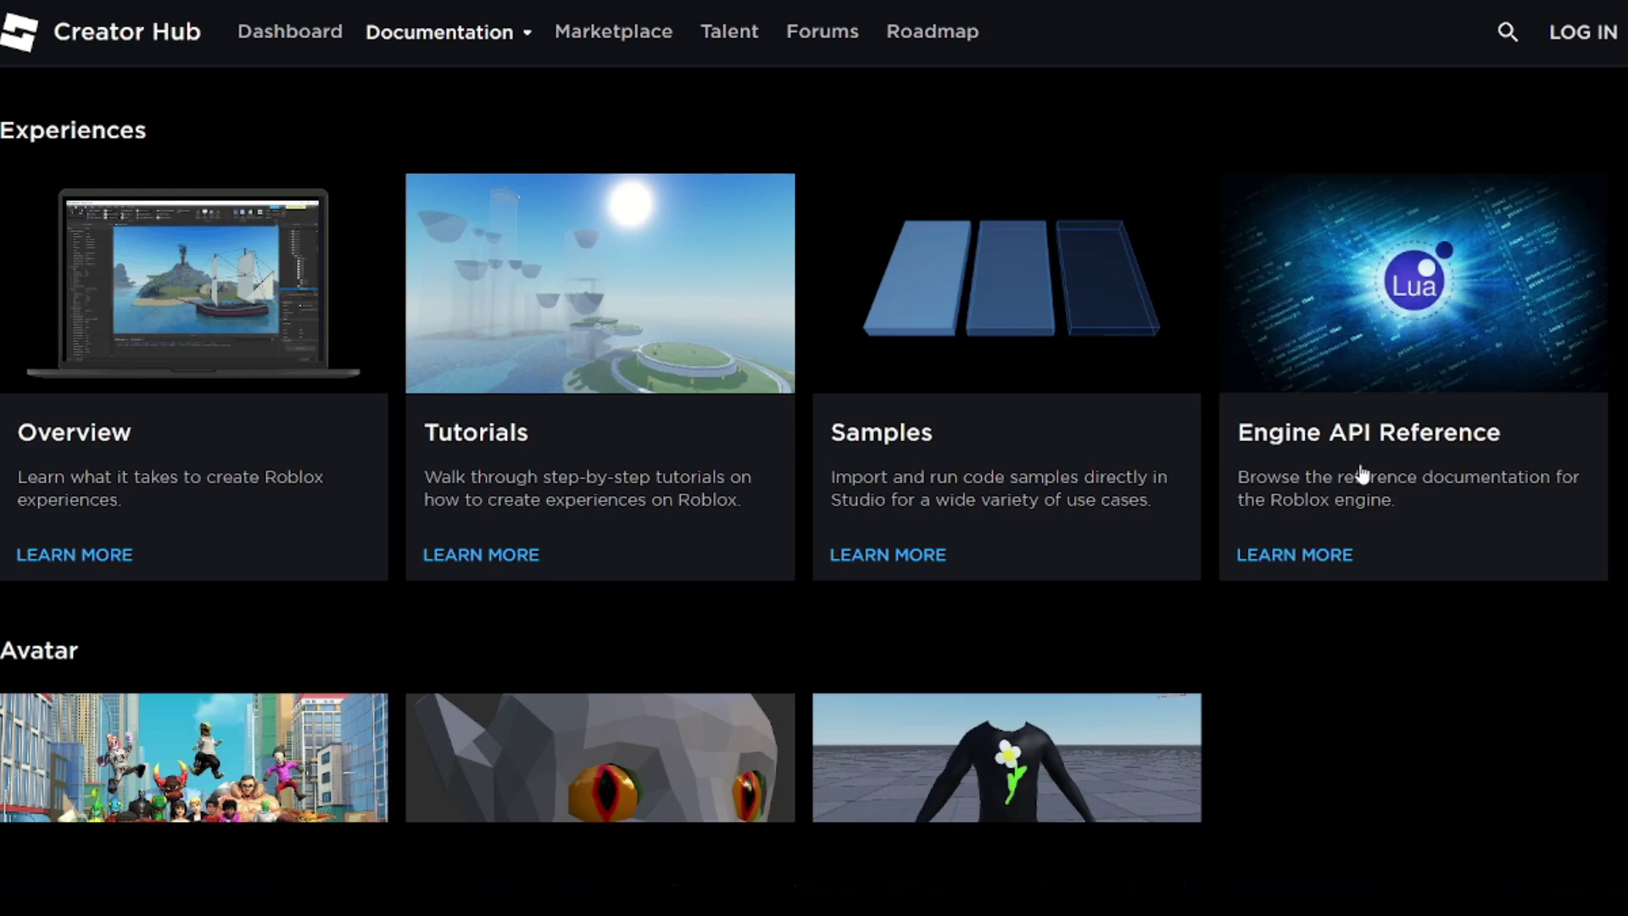
{"action": "left_click", "coordinate": [1362, 474]}
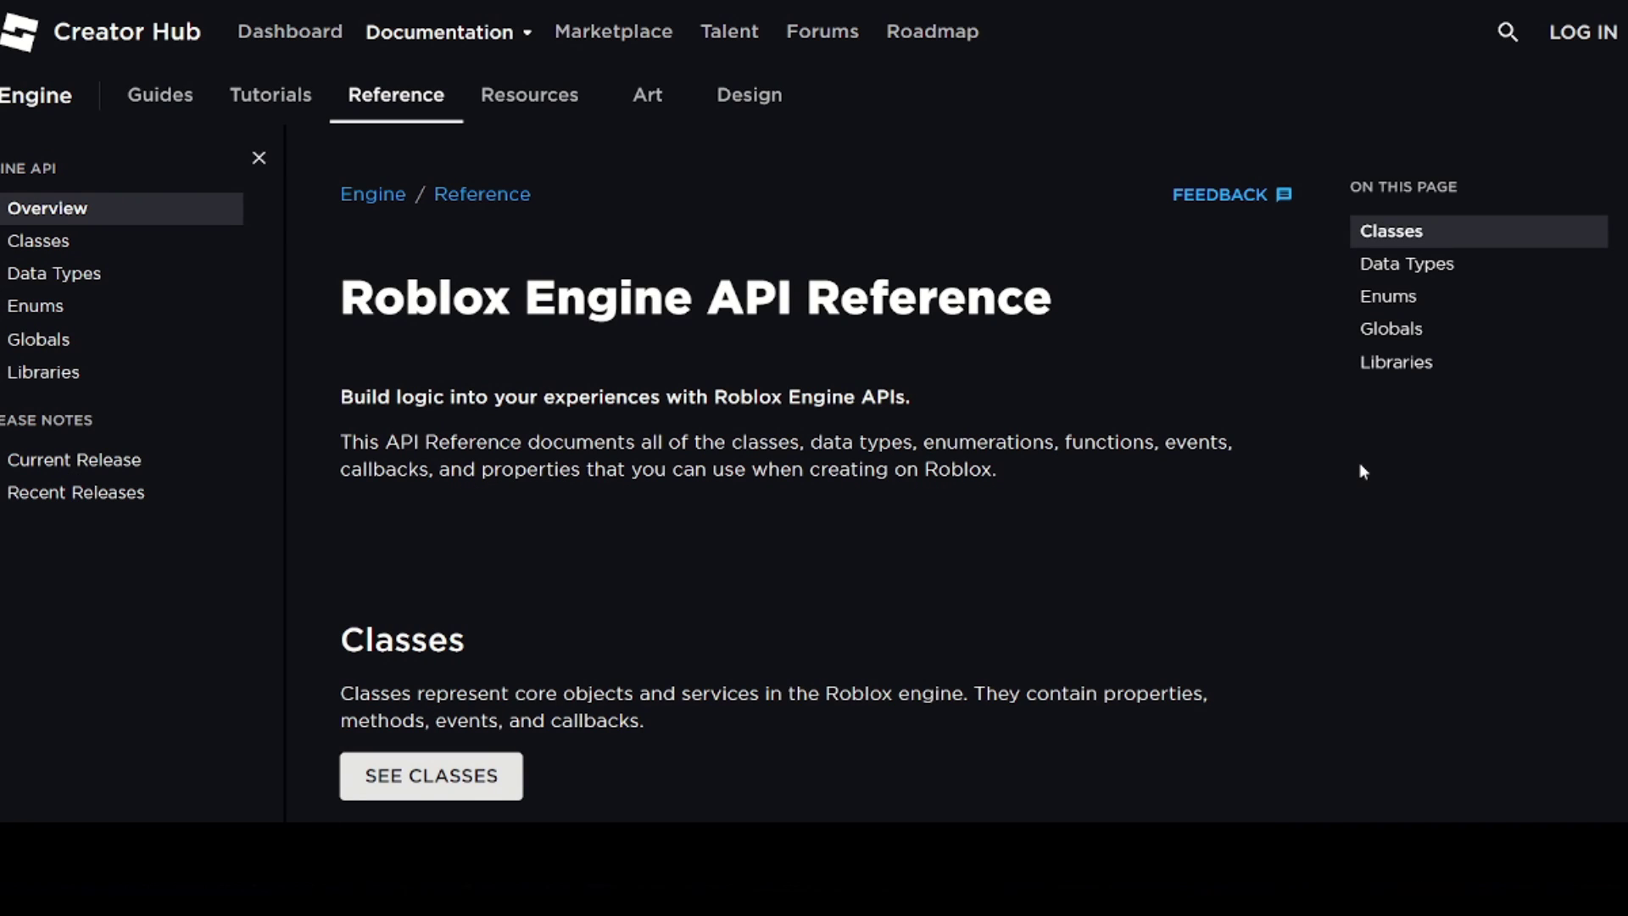
{"action": "scroll", "coordinate": [1621, 327], "scroll_direction": "down", "scroll_amount": 8}
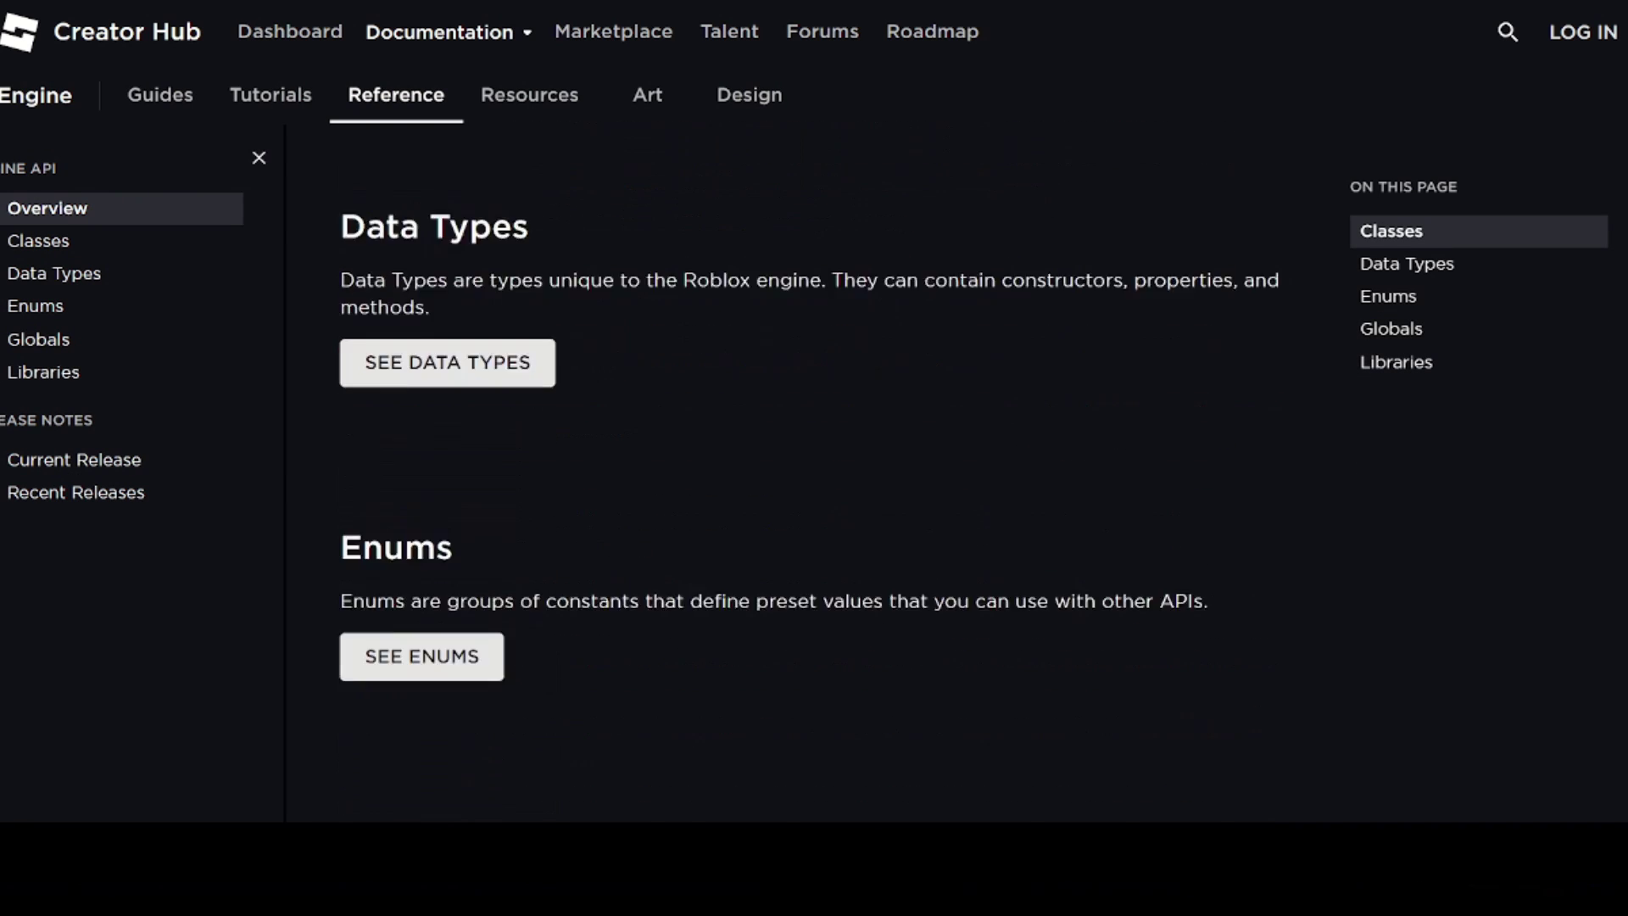
{"action": "scroll", "coordinate": [1611, 321], "scroll_direction": "down", "scroll_amount": 8}
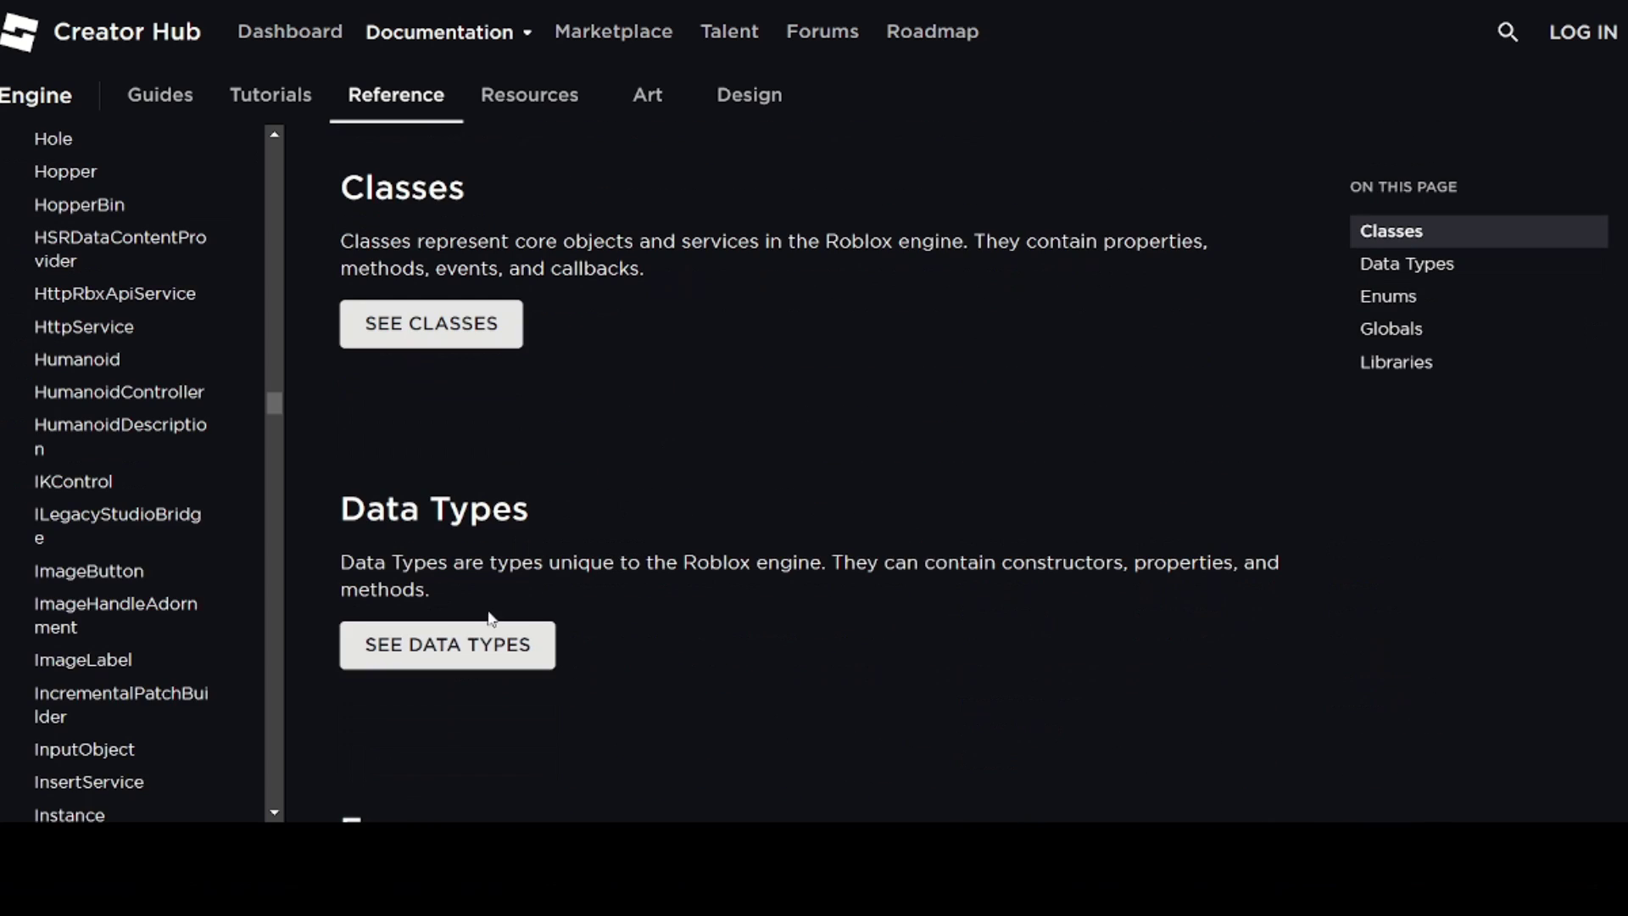
- Expand the list of engine classes and browse it down to the pathfinding classes
{"action": "left_click", "coordinate": [480, 645]}
{"action": "left_click_drag", "start_coordinate": [274, 580], "coordinate": [345, 324]}
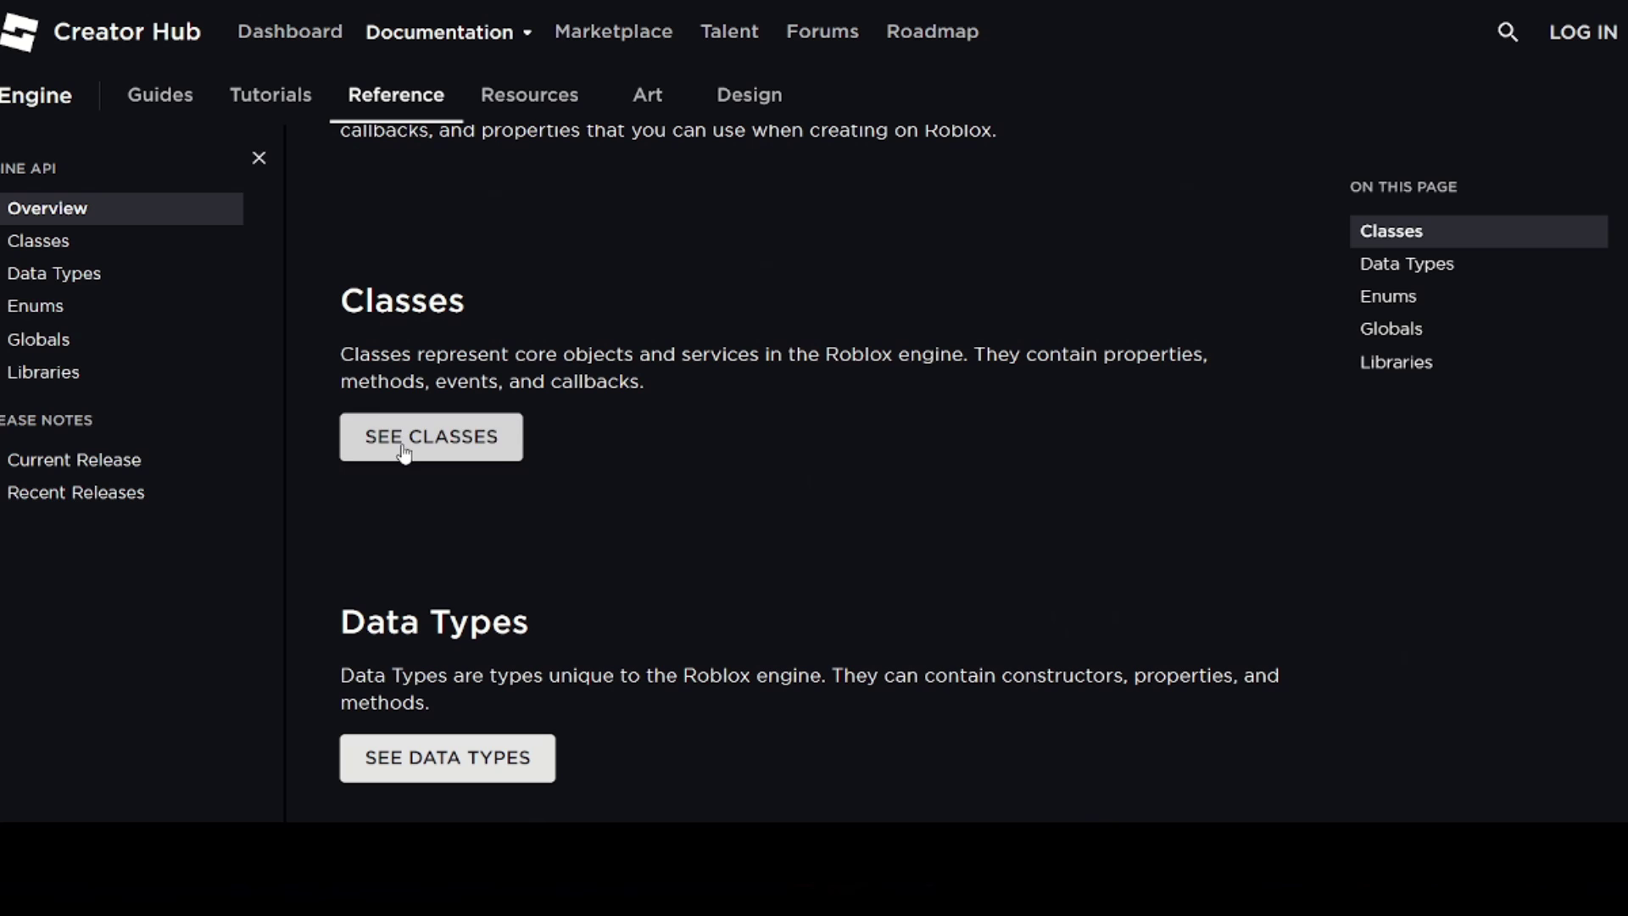
{"action": "left_click", "coordinate": [402, 447]}
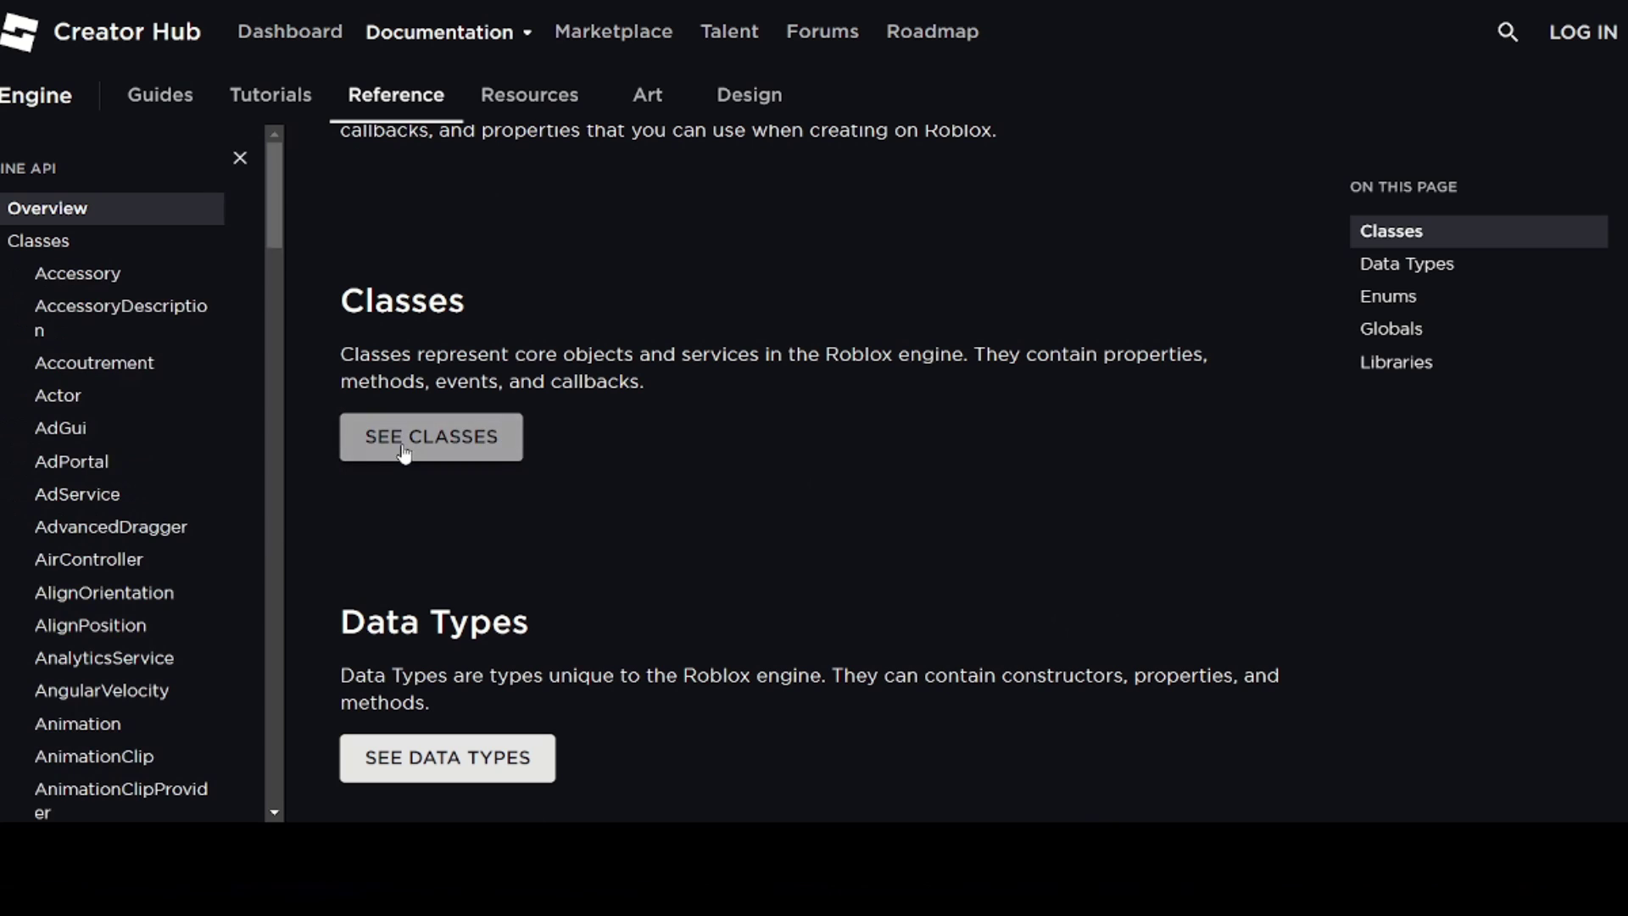
{"action": "scroll", "coordinate": [190, 344], "scroll_direction": "down", "scroll_amount": 20}
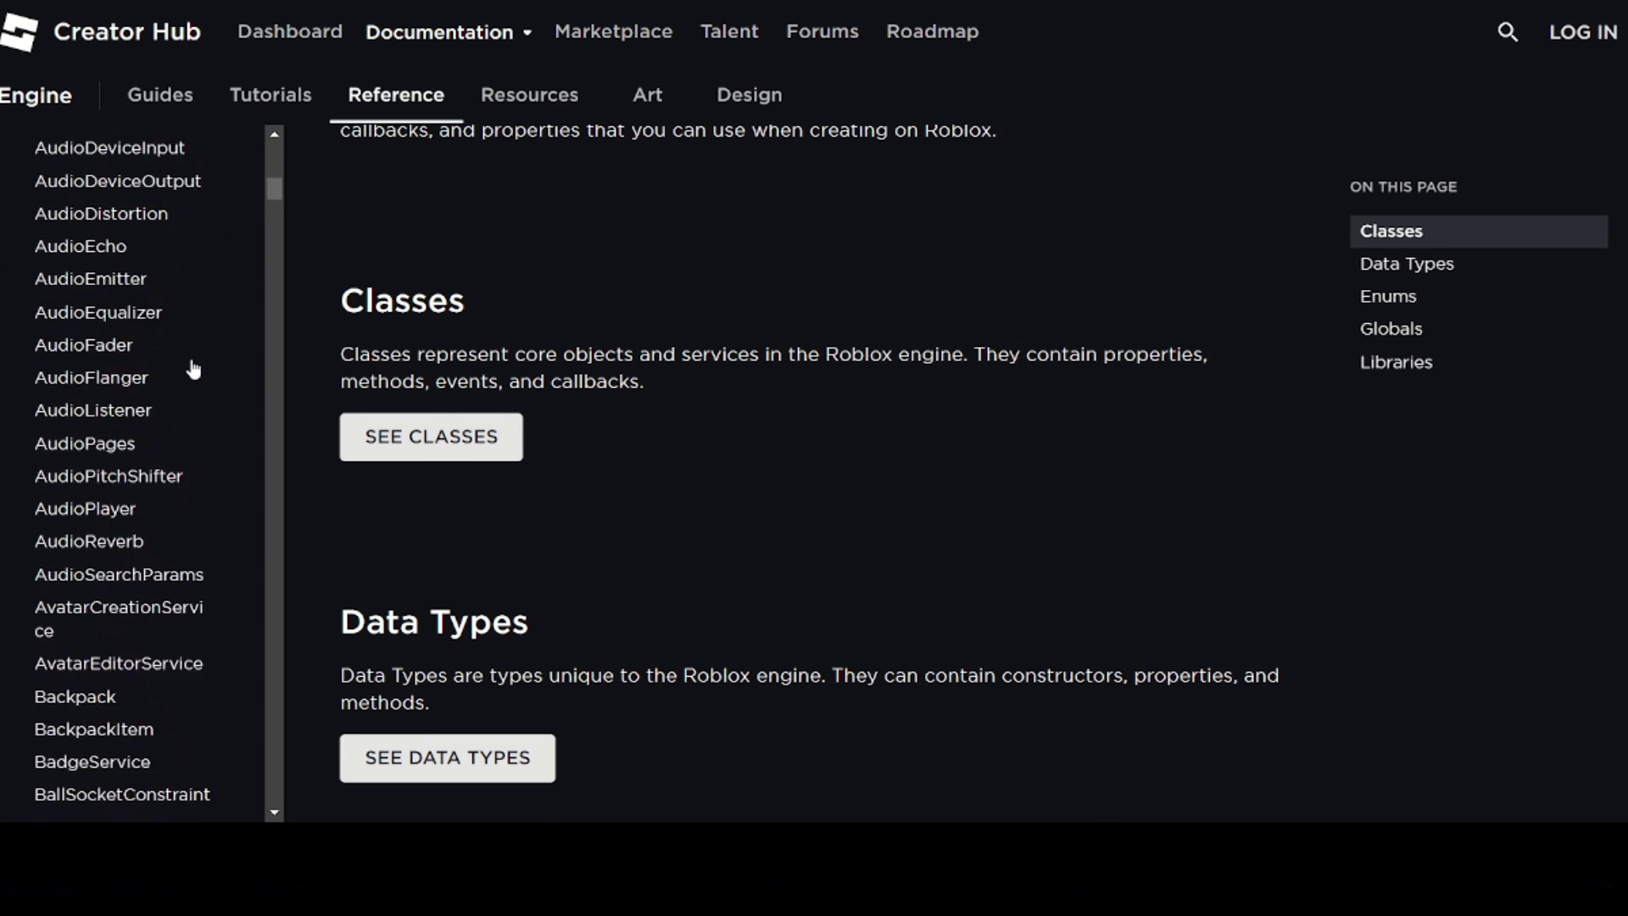
{"action": "scroll", "coordinate": [206, 375], "scroll_direction": "down", "scroll_amount": 3}
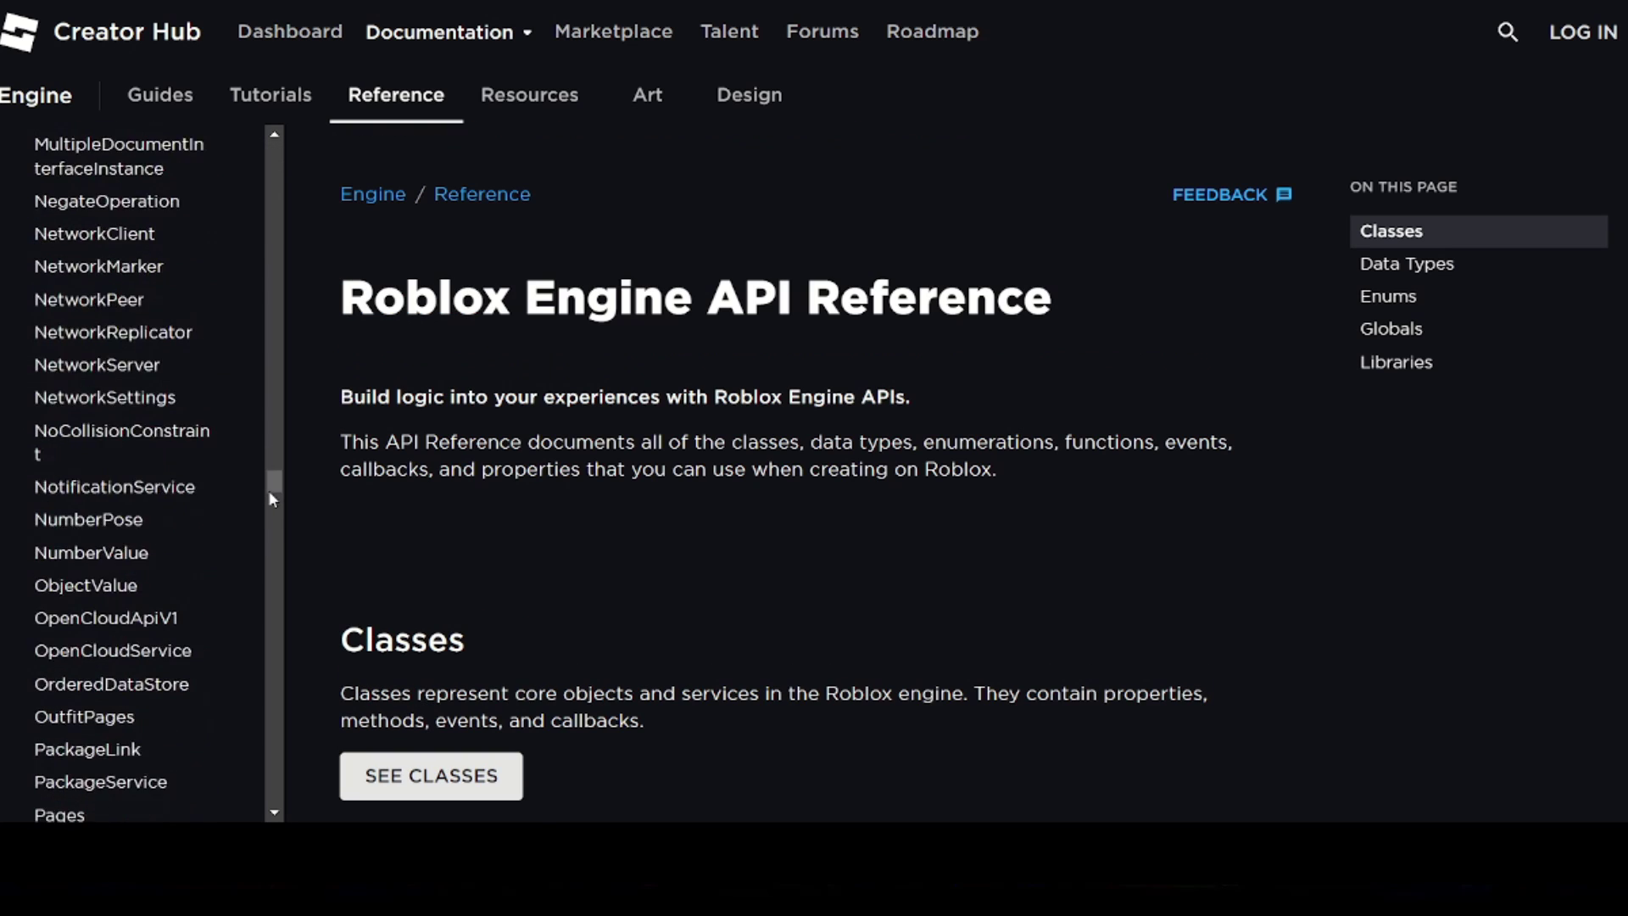
{"action": "left_click_drag", "start_coordinate": [268, 489], "coordinate": [271, 514]}
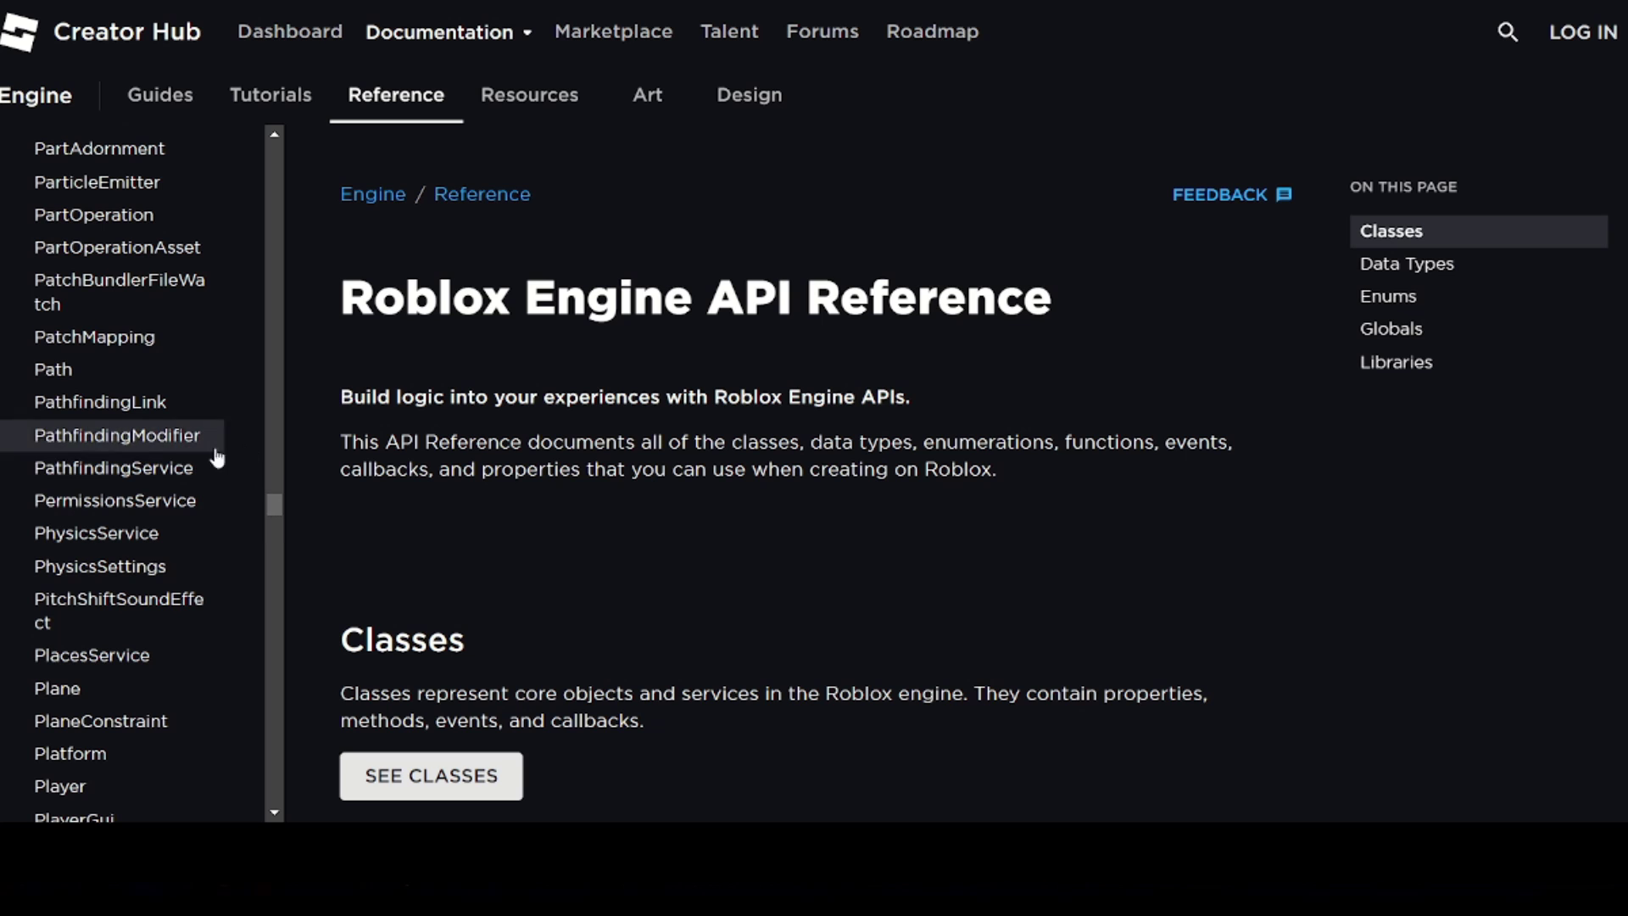
- Open the PathfindingService class page and read the agent parameters of its CreatePath method
{"action": "left_click", "coordinate": [217, 467]}
{"action": "scroll", "coordinate": [1306, 346], "scroll_direction": "down", "scroll_amount": 10}
{"action": "scroll", "coordinate": [1291, 346], "scroll_direction": "down", "scroll_amount": 15}
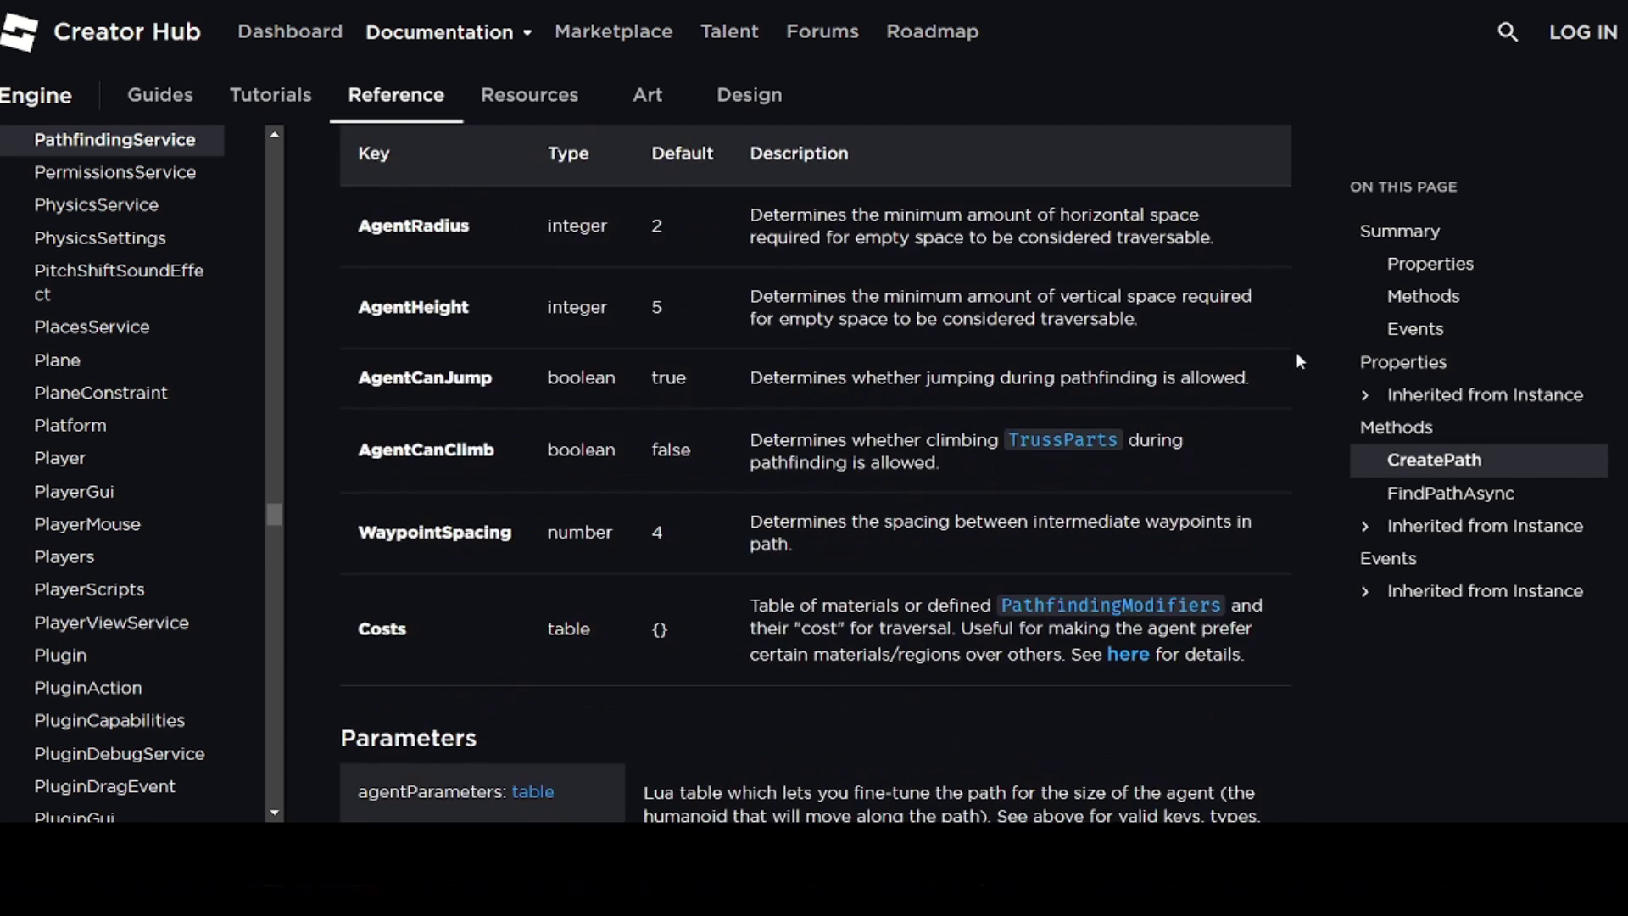
{"action": "scroll", "coordinate": [1297, 367], "scroll_direction": "down", "scroll_amount": 10}
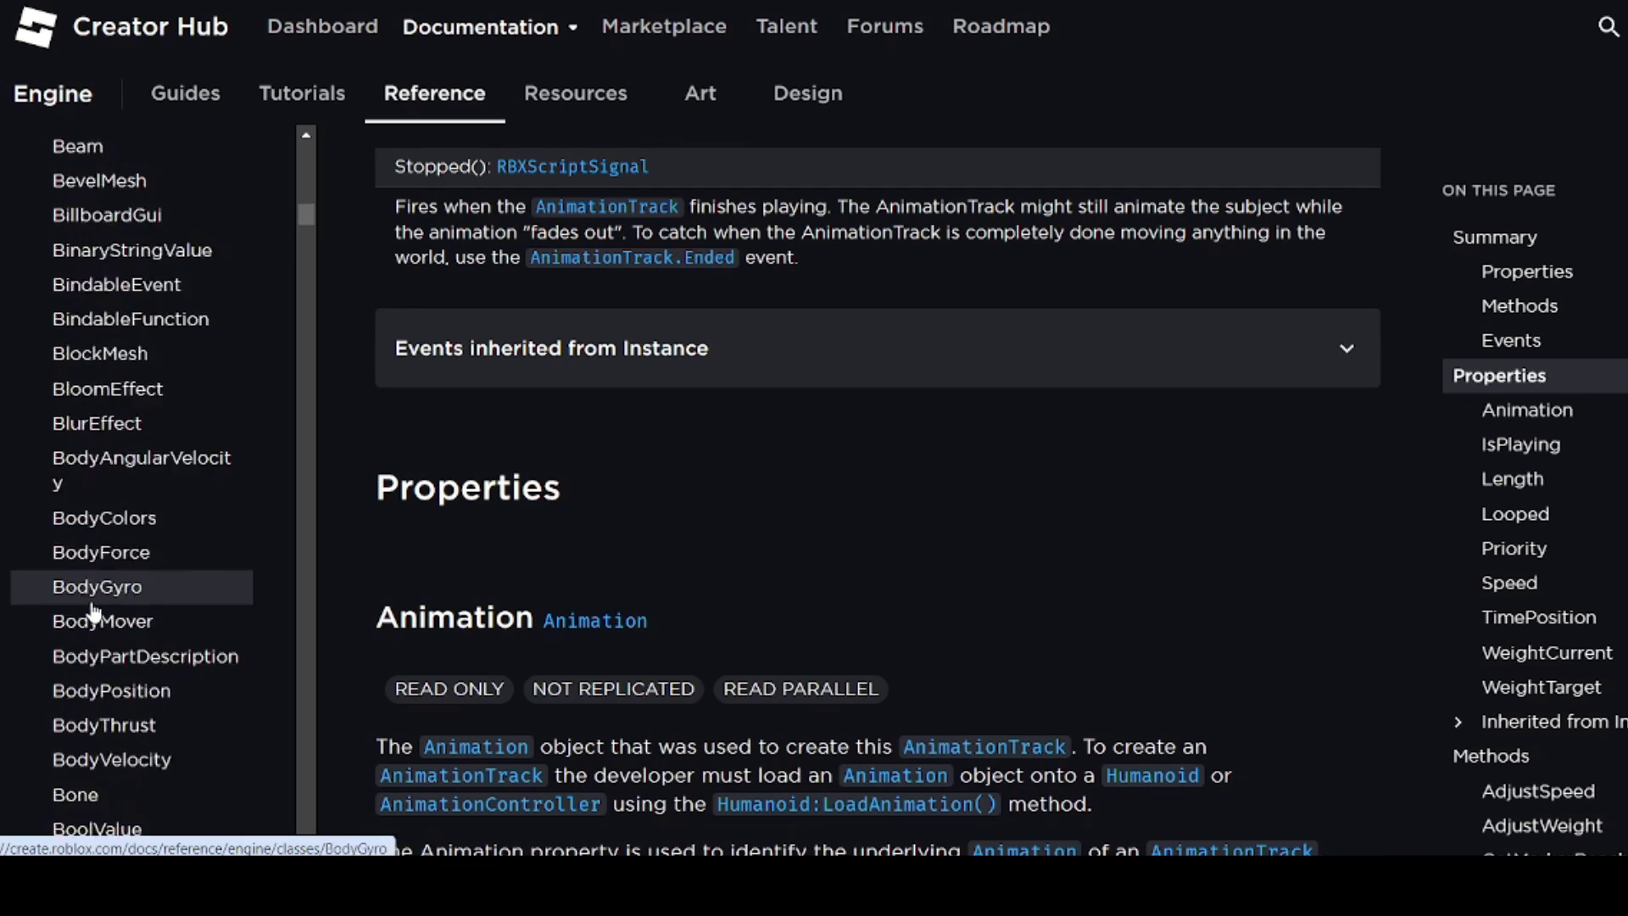
- Find the RemoteEvent class among the engine classes using the search term "remote", open its page and read its methods
{"action": "scroll", "coordinate": [95, 609], "scroll_direction": "down", "scroll_amount": 20}
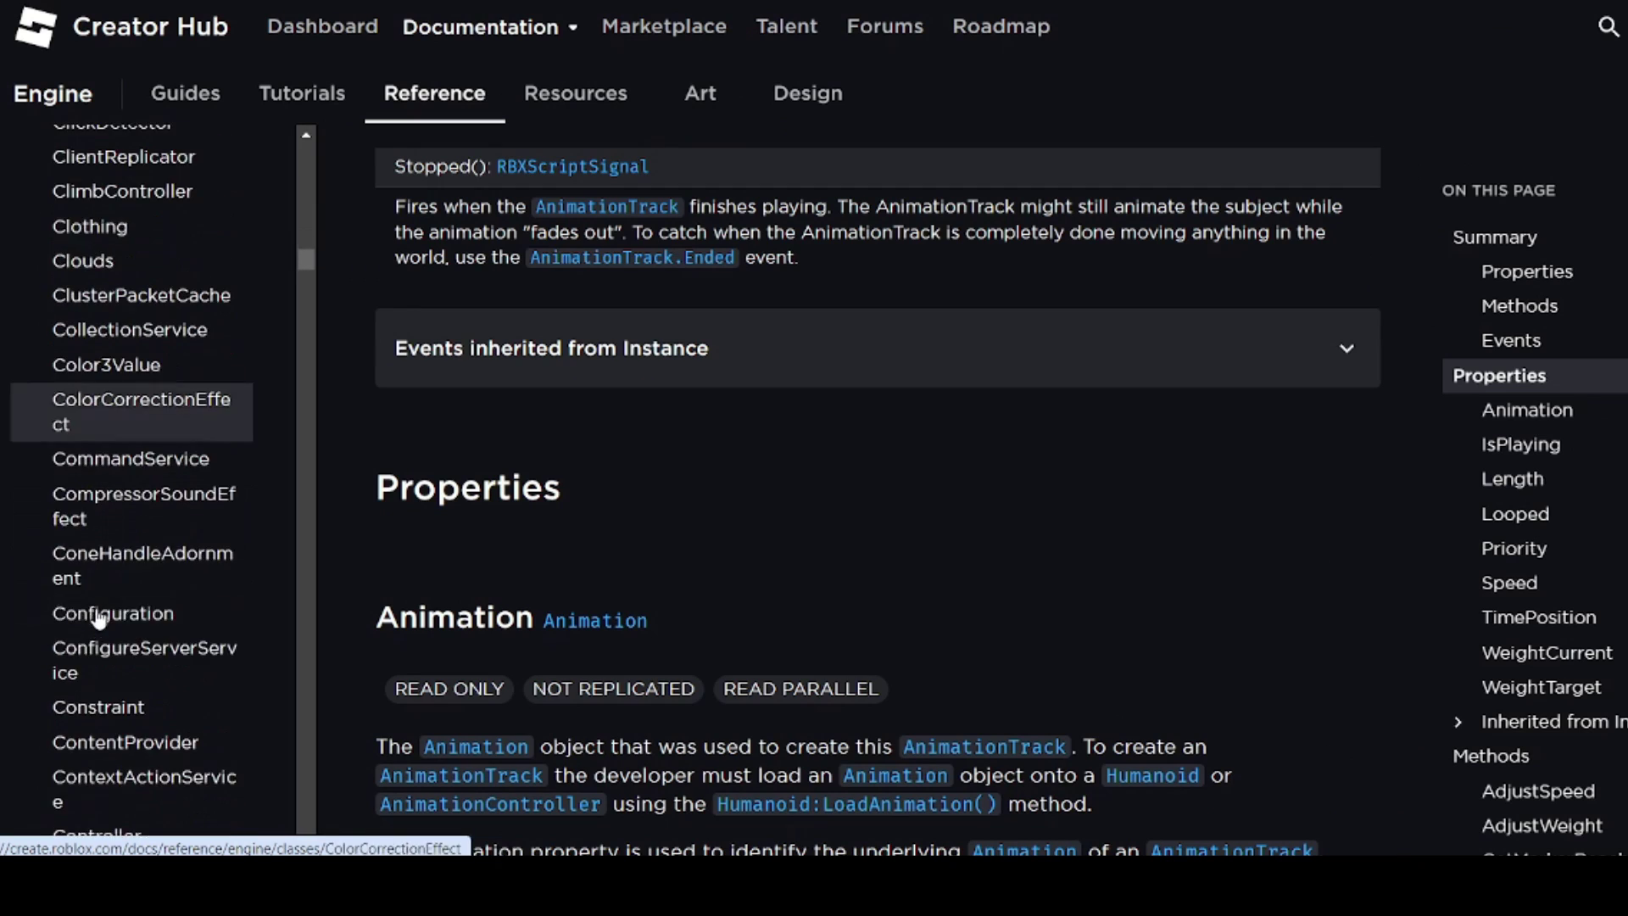
{"action": "scroll", "coordinate": [96, 610], "scroll_direction": "down", "scroll_amount": 20}
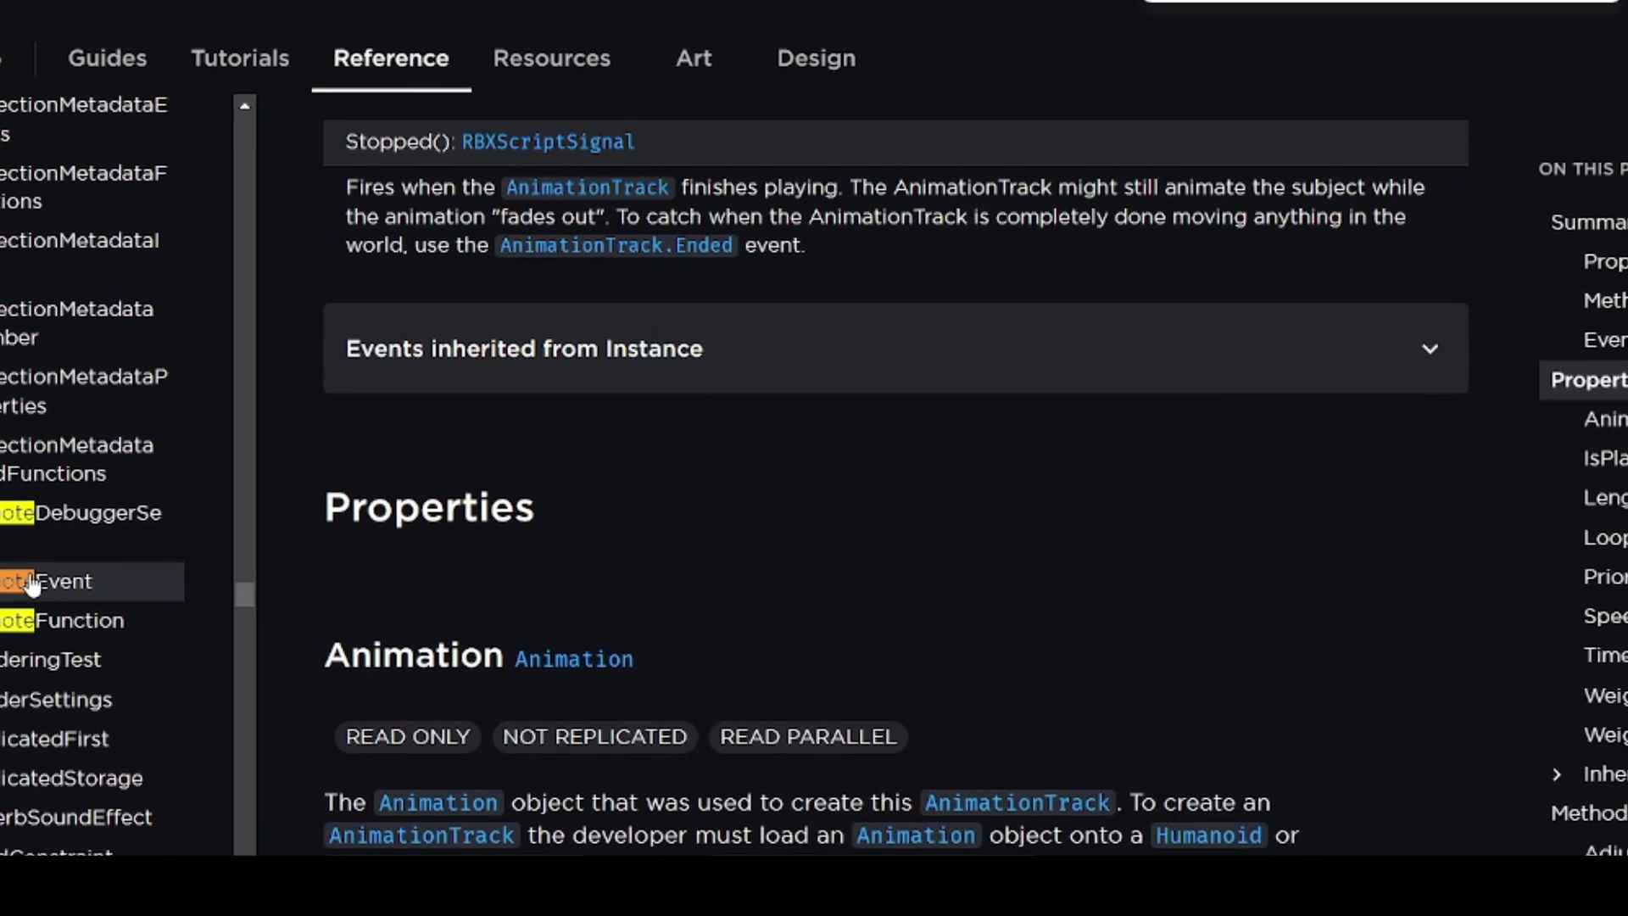
{"action": "left_click", "coordinate": [111, 551]}
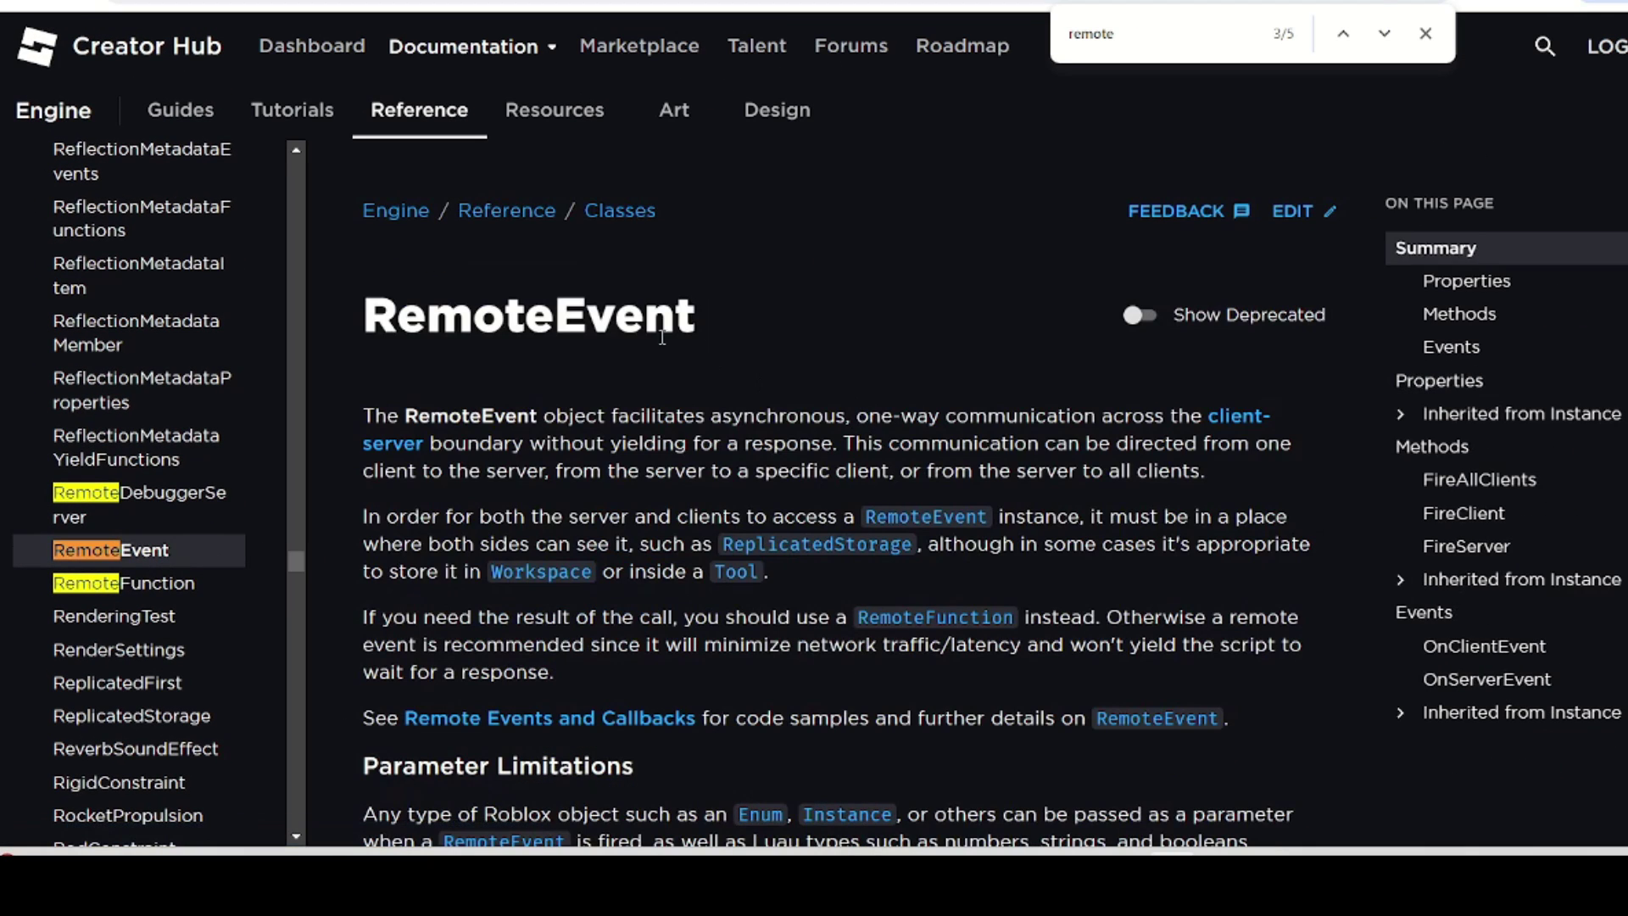
{"action": "scroll", "coordinate": [927, 411], "scroll_direction": "down", "scroll_amount": 10}
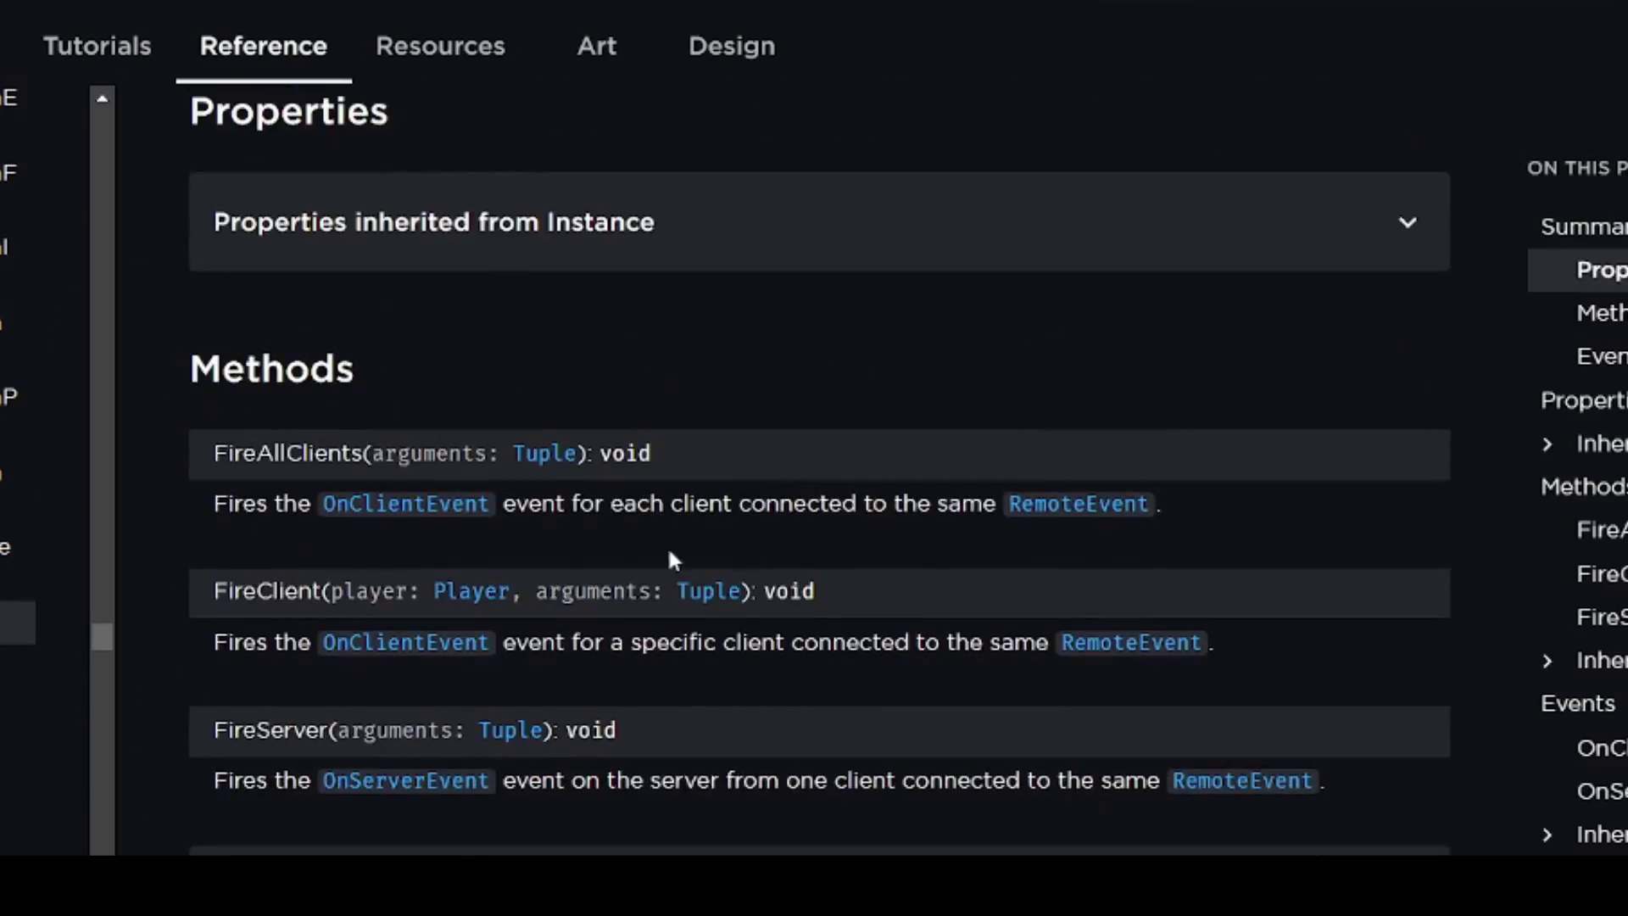
{"action": "scroll", "coordinate": [674, 559], "scroll_direction": "down", "scroll_amount": 15}
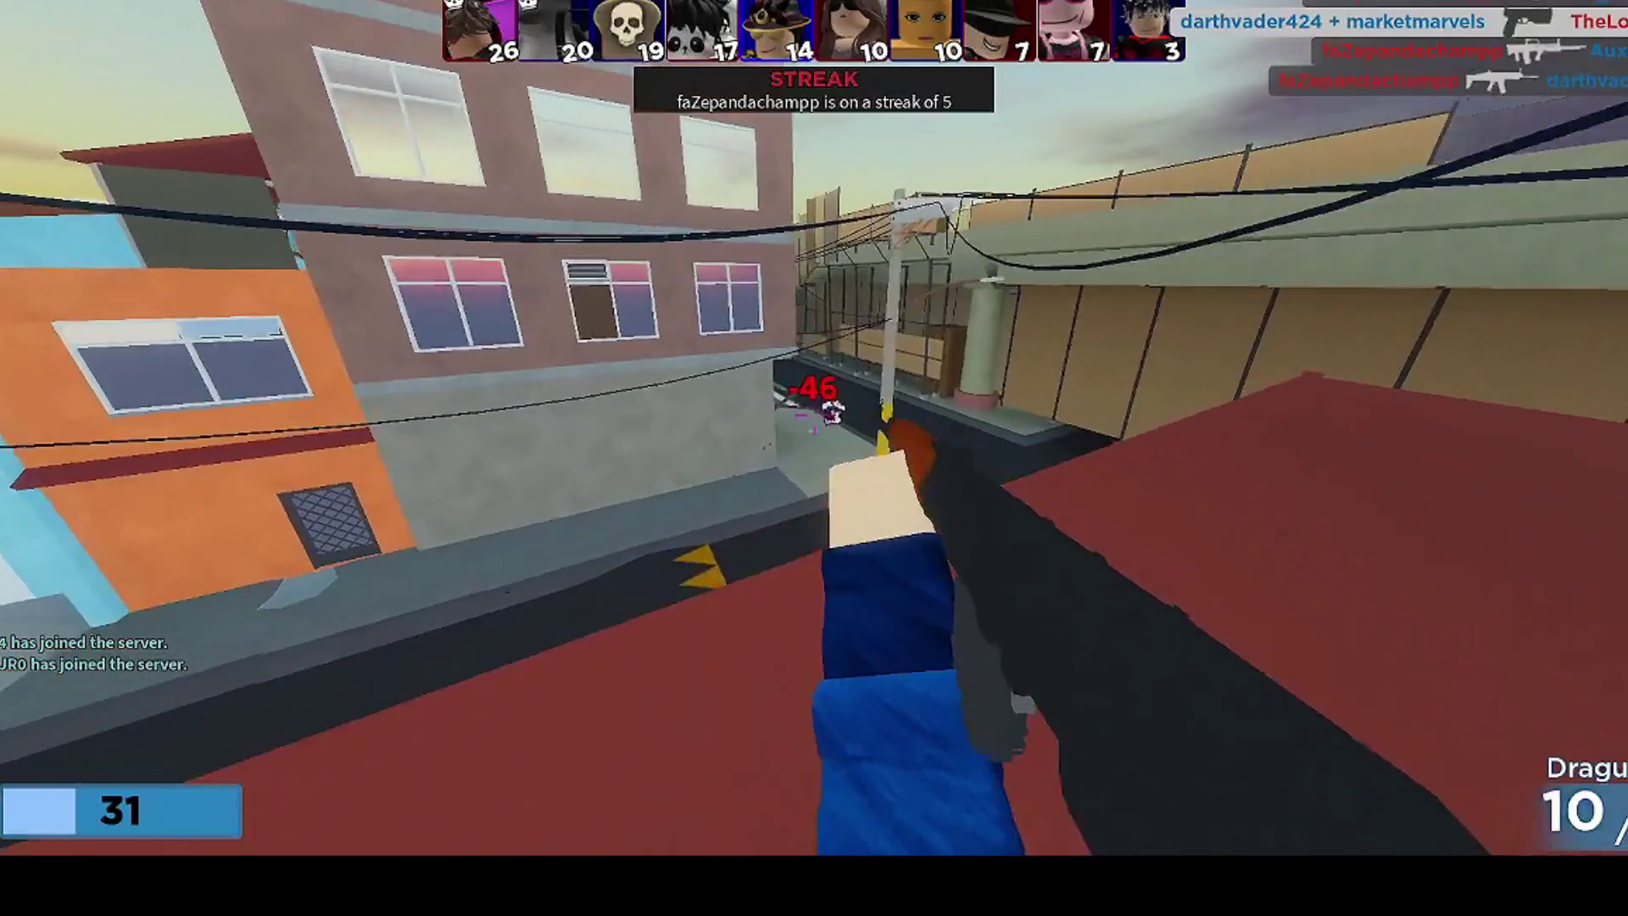
{"action": "left_click", "coordinate": [814, 459]}
{"action": "left_click", "coordinate": [814, 457]}
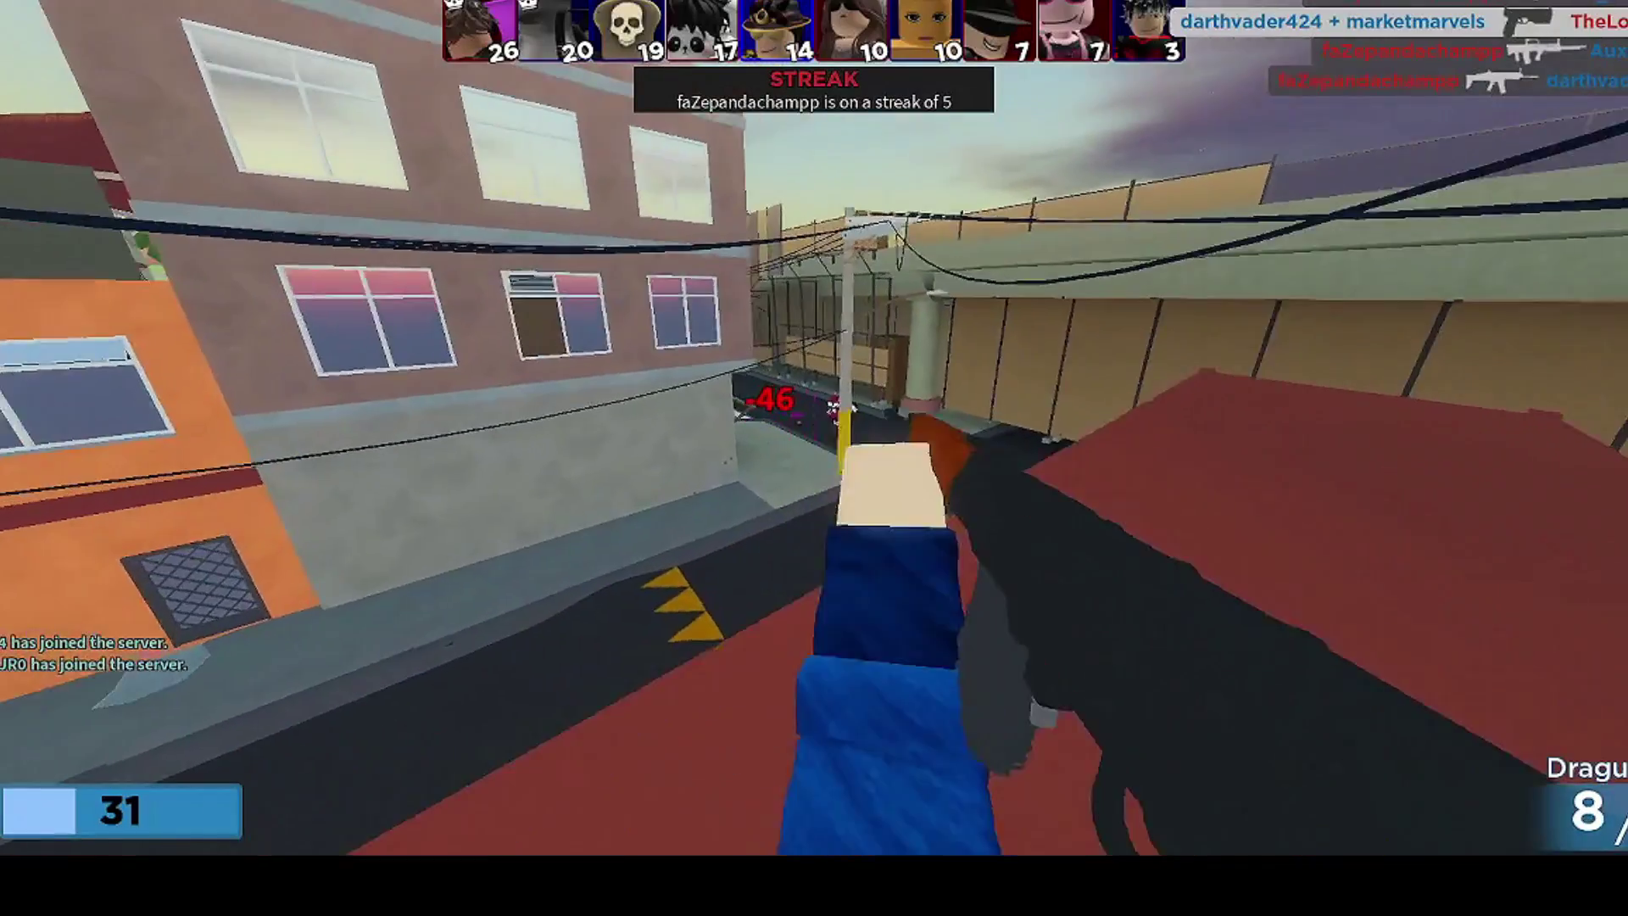
{"action": "left_click", "coordinate": [813, 459]}
{"action": "left_click", "coordinate": [814, 458]}
{"action": "left_click", "coordinate": [814, 457]}
{"action": "left_click", "coordinate": [814, 459]}
{"action": "left_click", "coordinate": [815, 458]}
{"action": "left_click", "coordinate": [814, 457]}
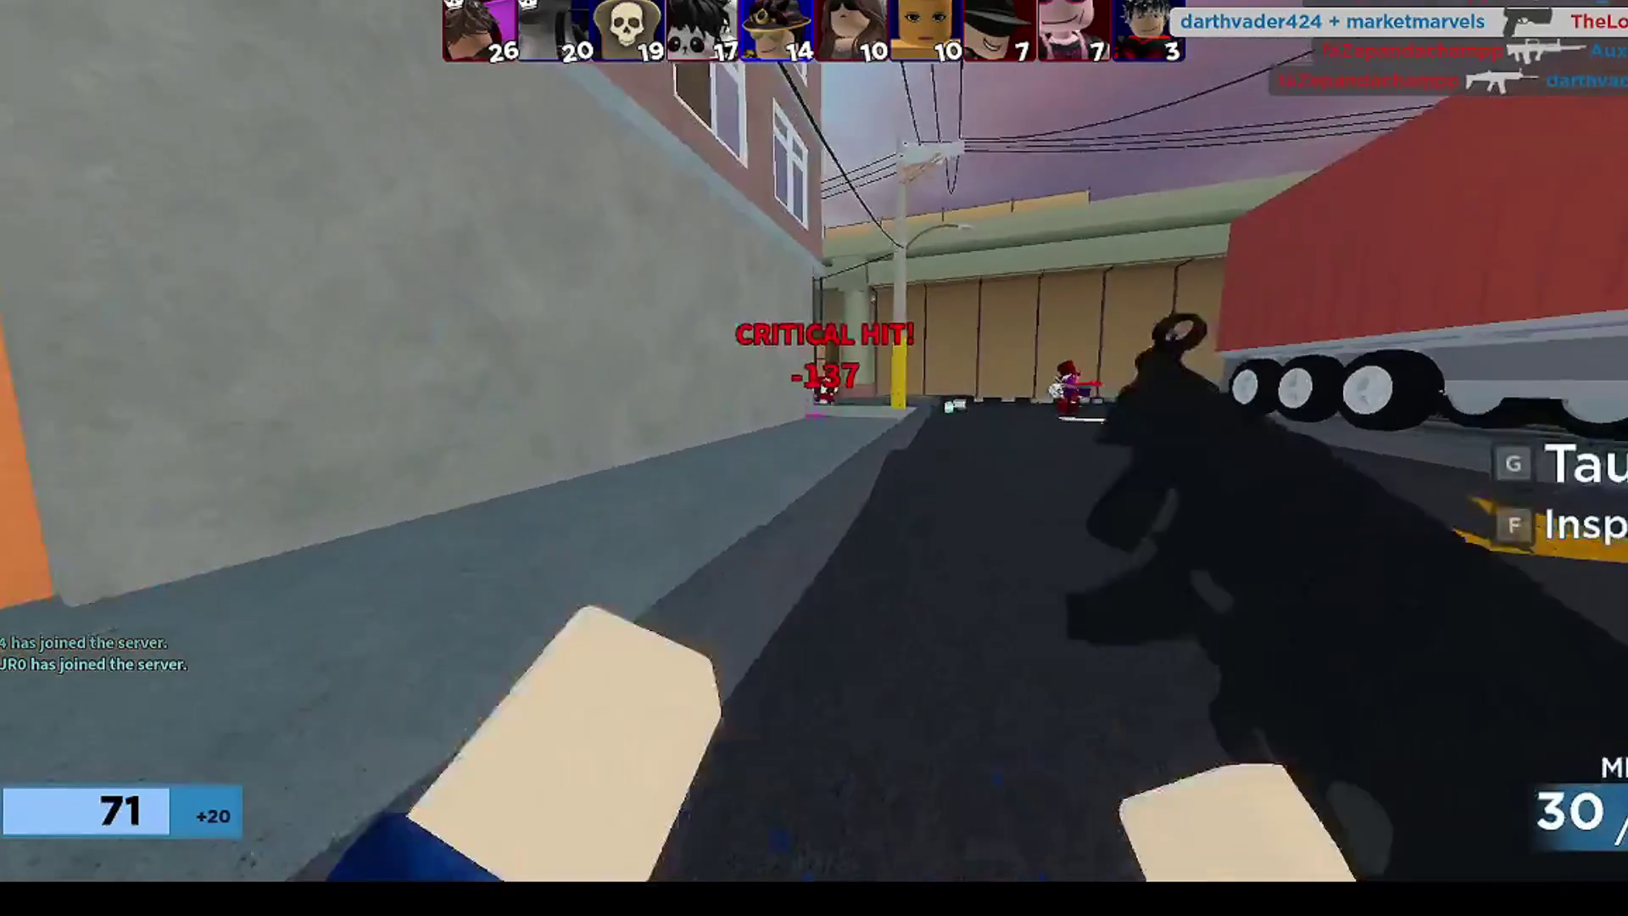
{"action": "left_click", "coordinate": [815, 458]}
{"action": "left_click", "coordinate": [814, 458]}
{"action": "left_click", "coordinate": [814, 458]}
{"action": "left_click", "coordinate": [815, 458]}
{"action": "left_click", "coordinate": [814, 458]}
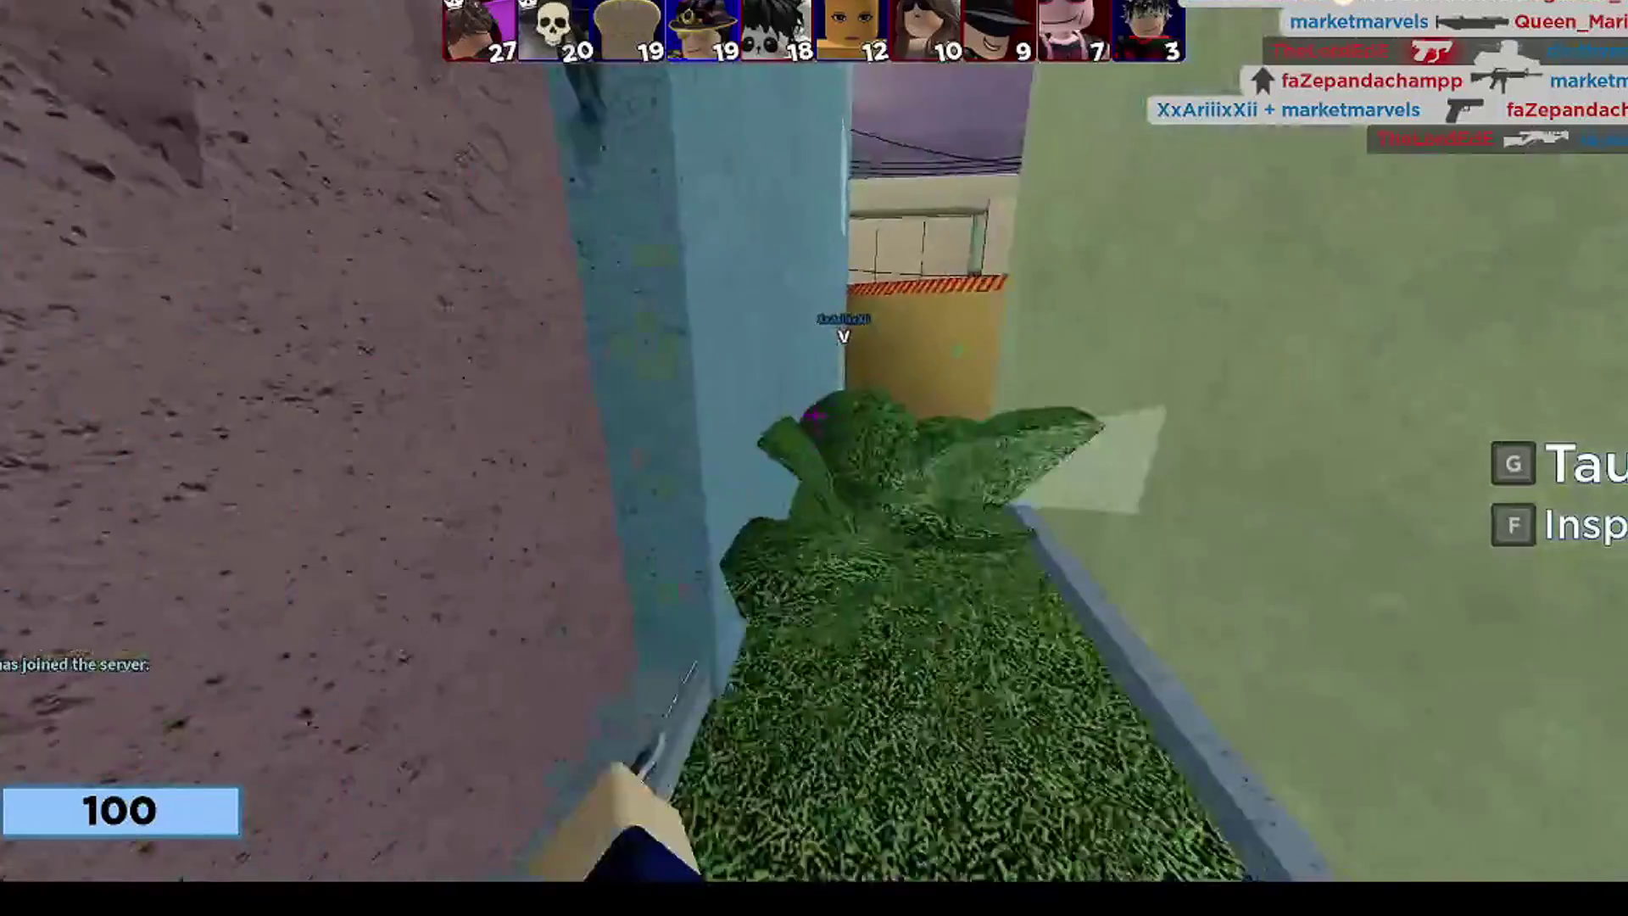
{"action": "key", "text": "w"}
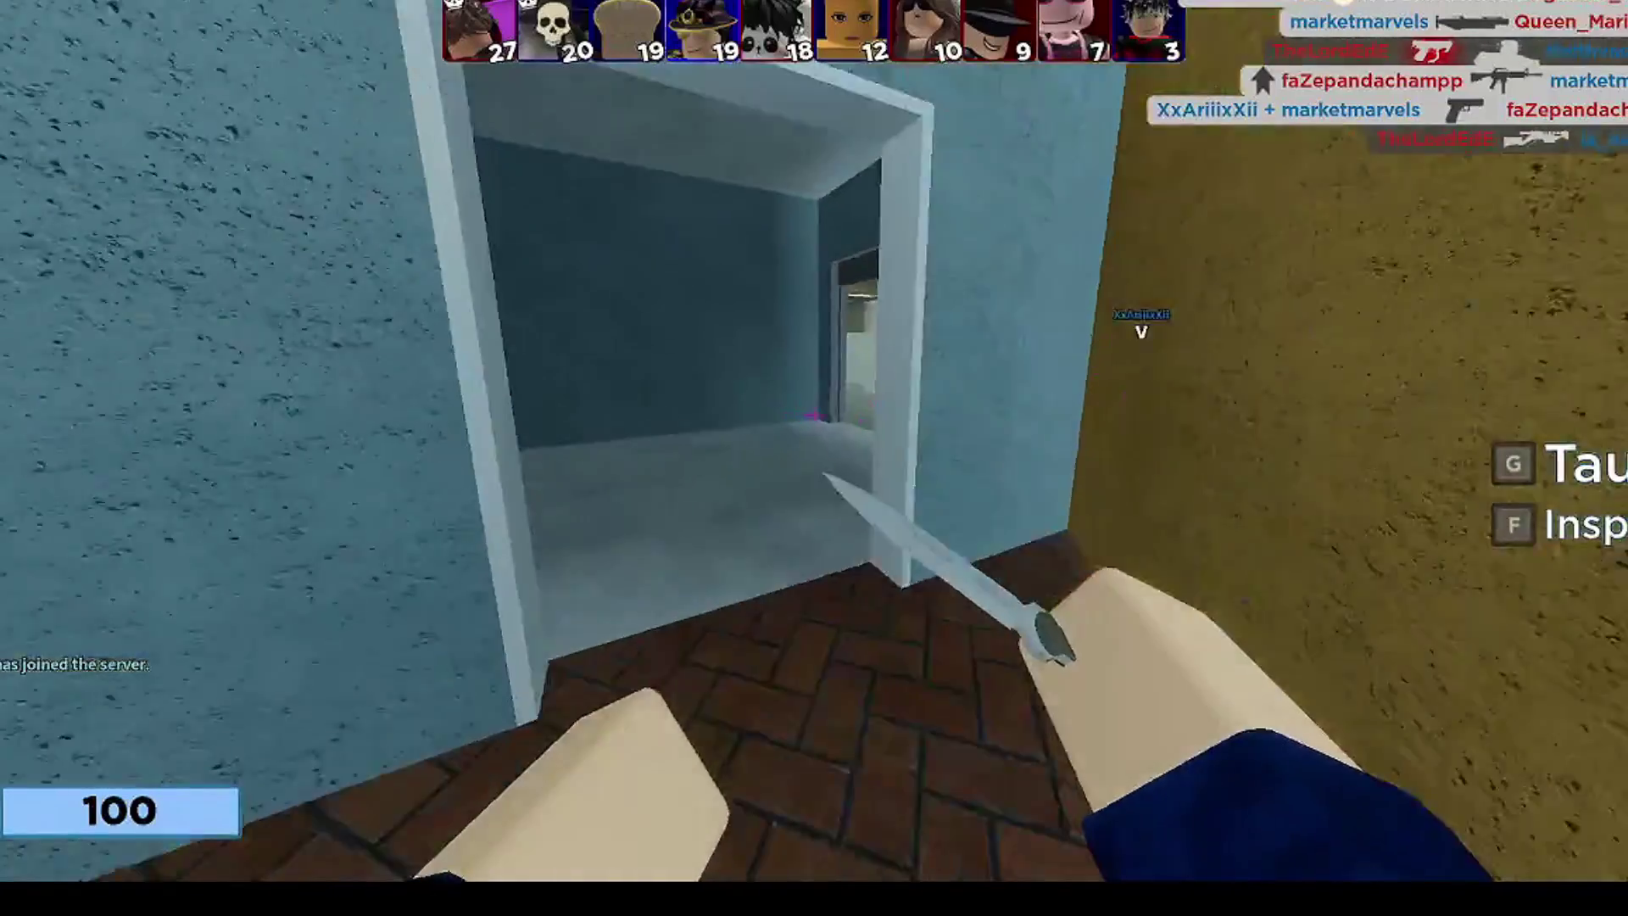
{"action": "key", "text": "1"}
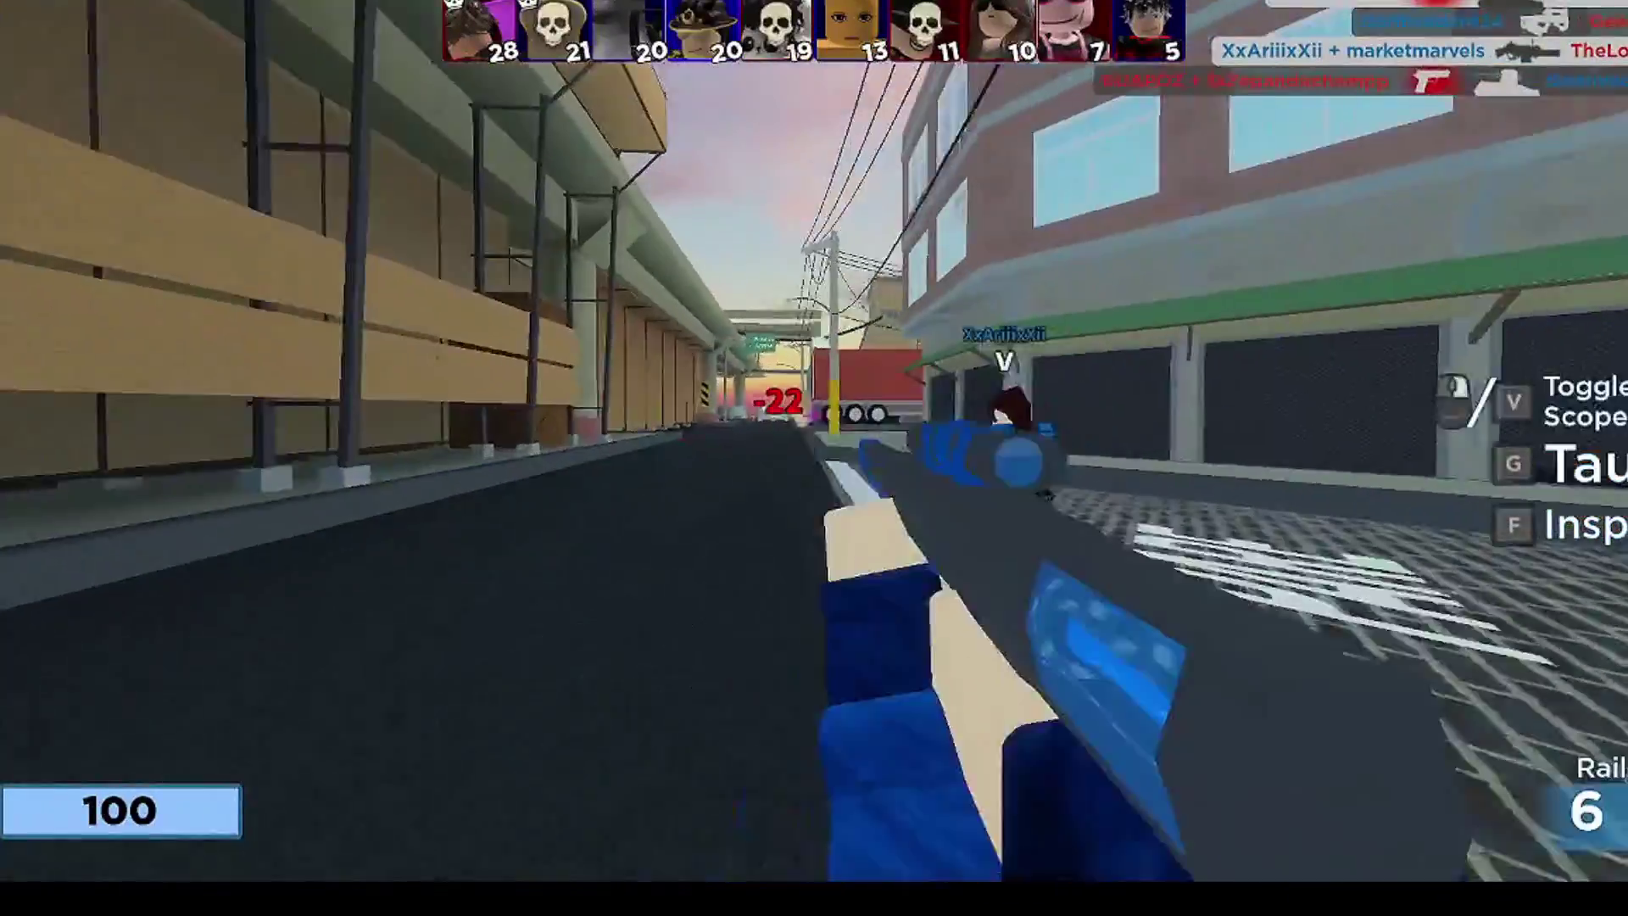
{"action": "key", "text": "w"}
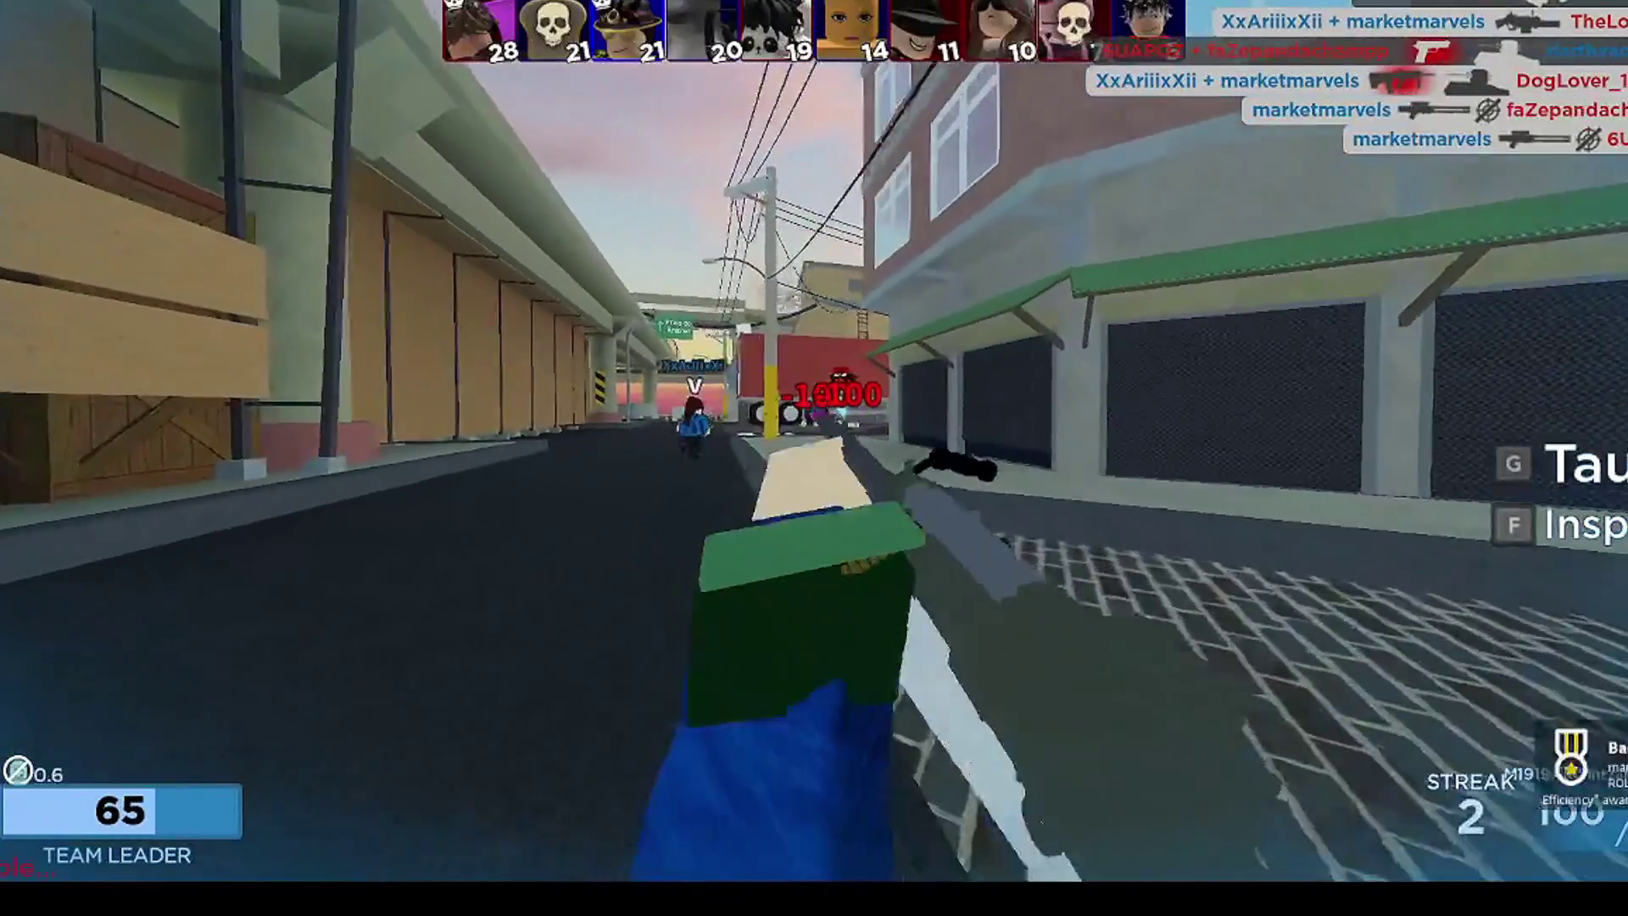
{"action": "key", "text": "w"}
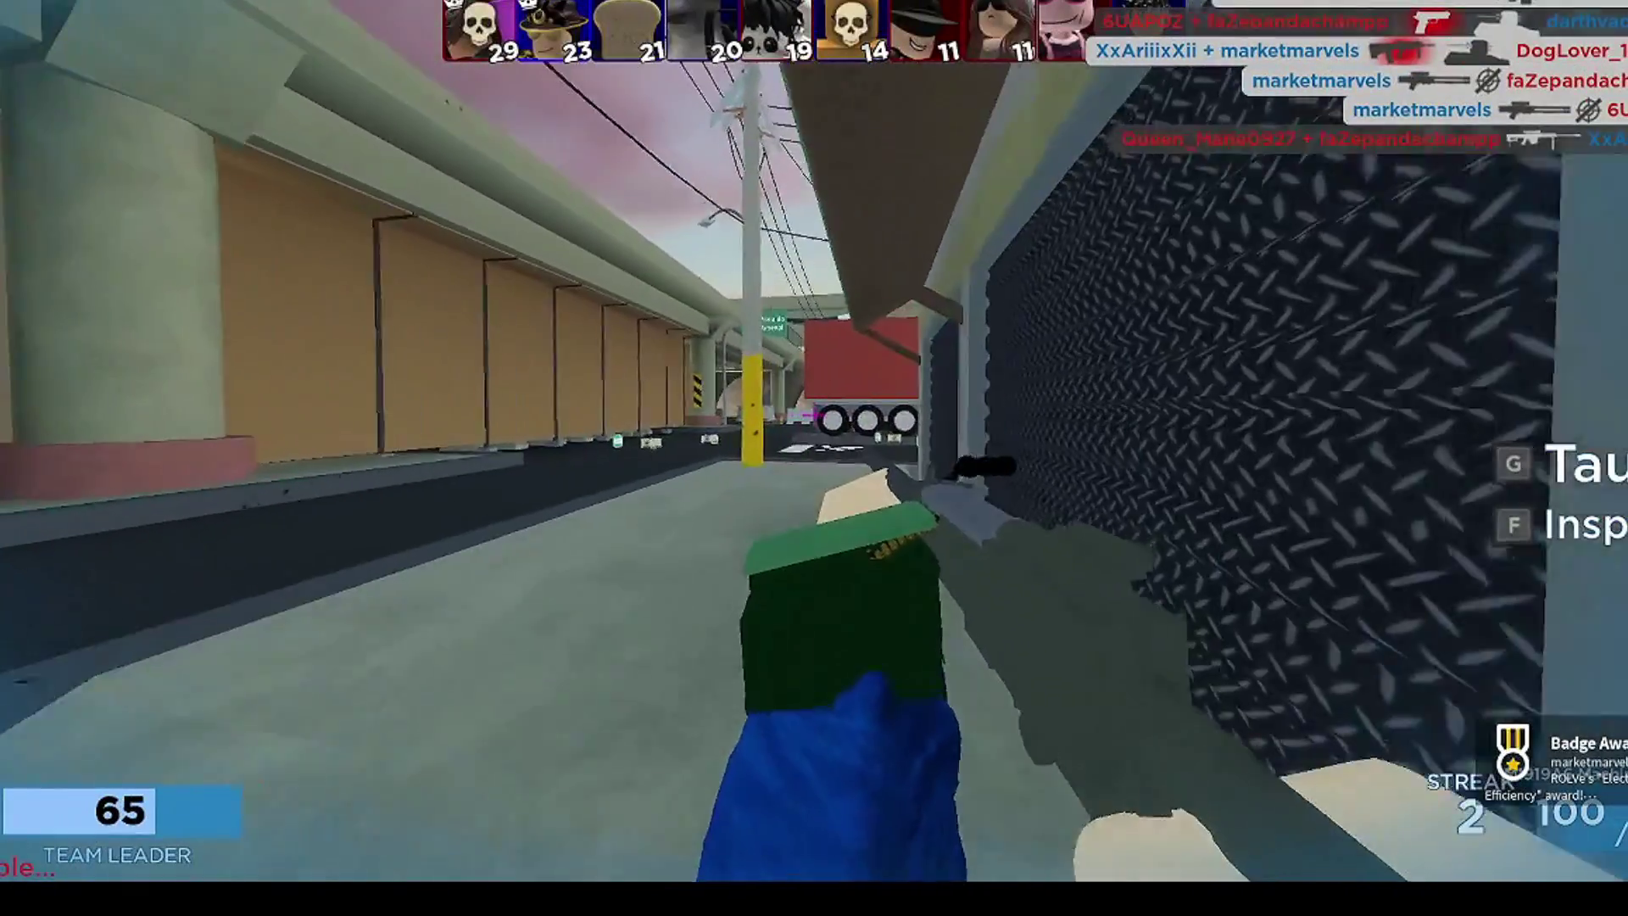
{"action": "key", "text": "w"}
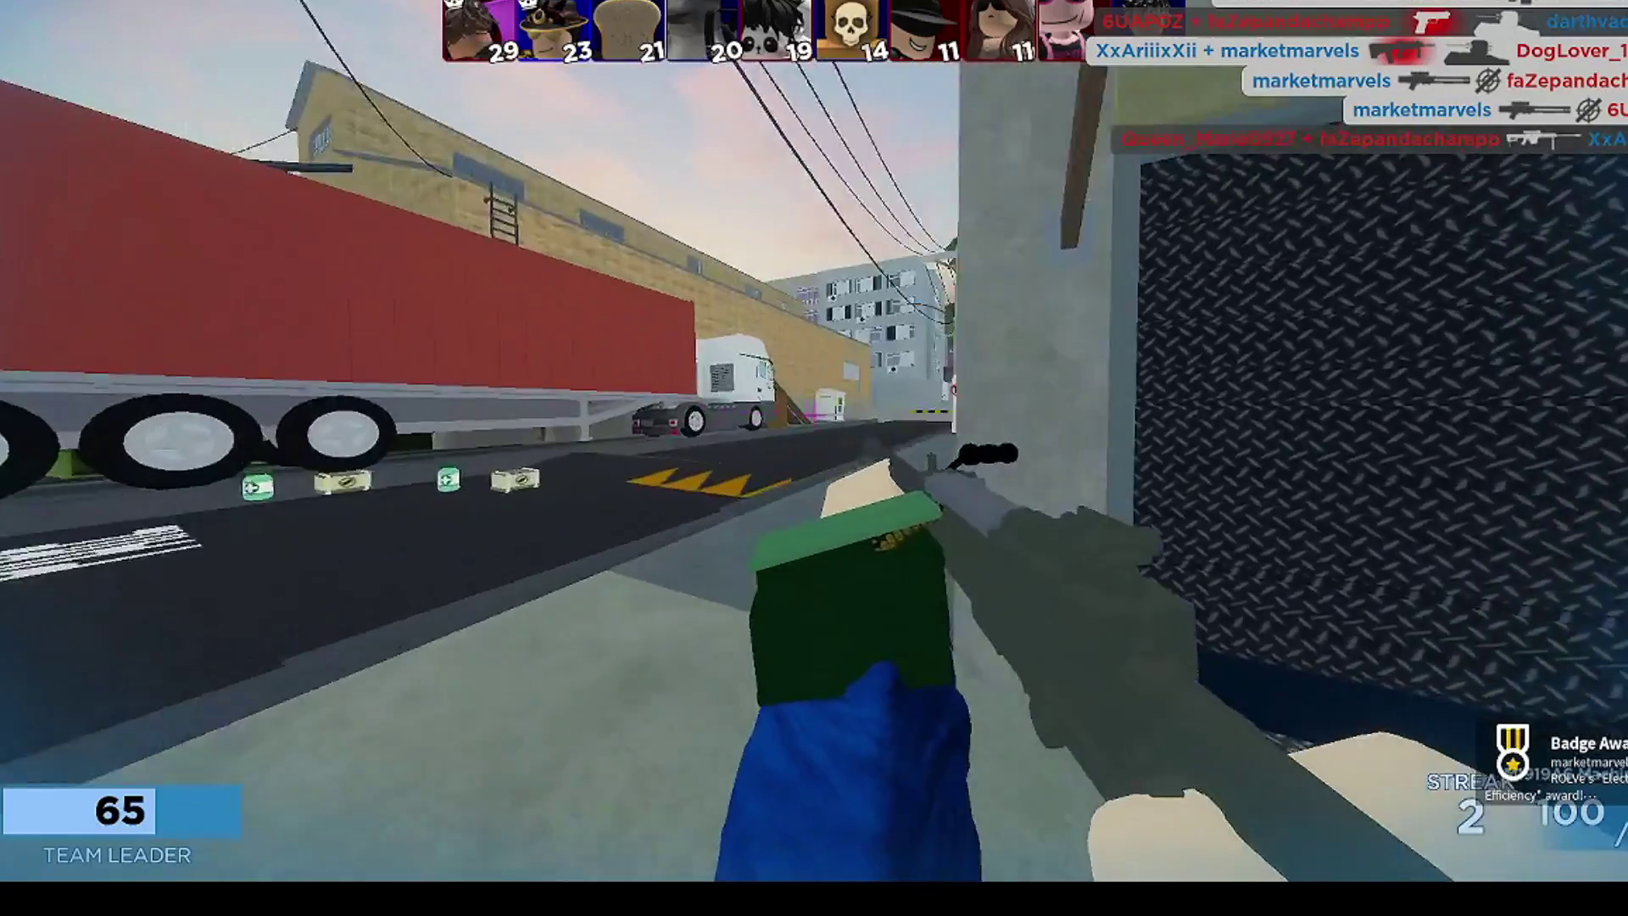
{"action": "key", "text": "s"}
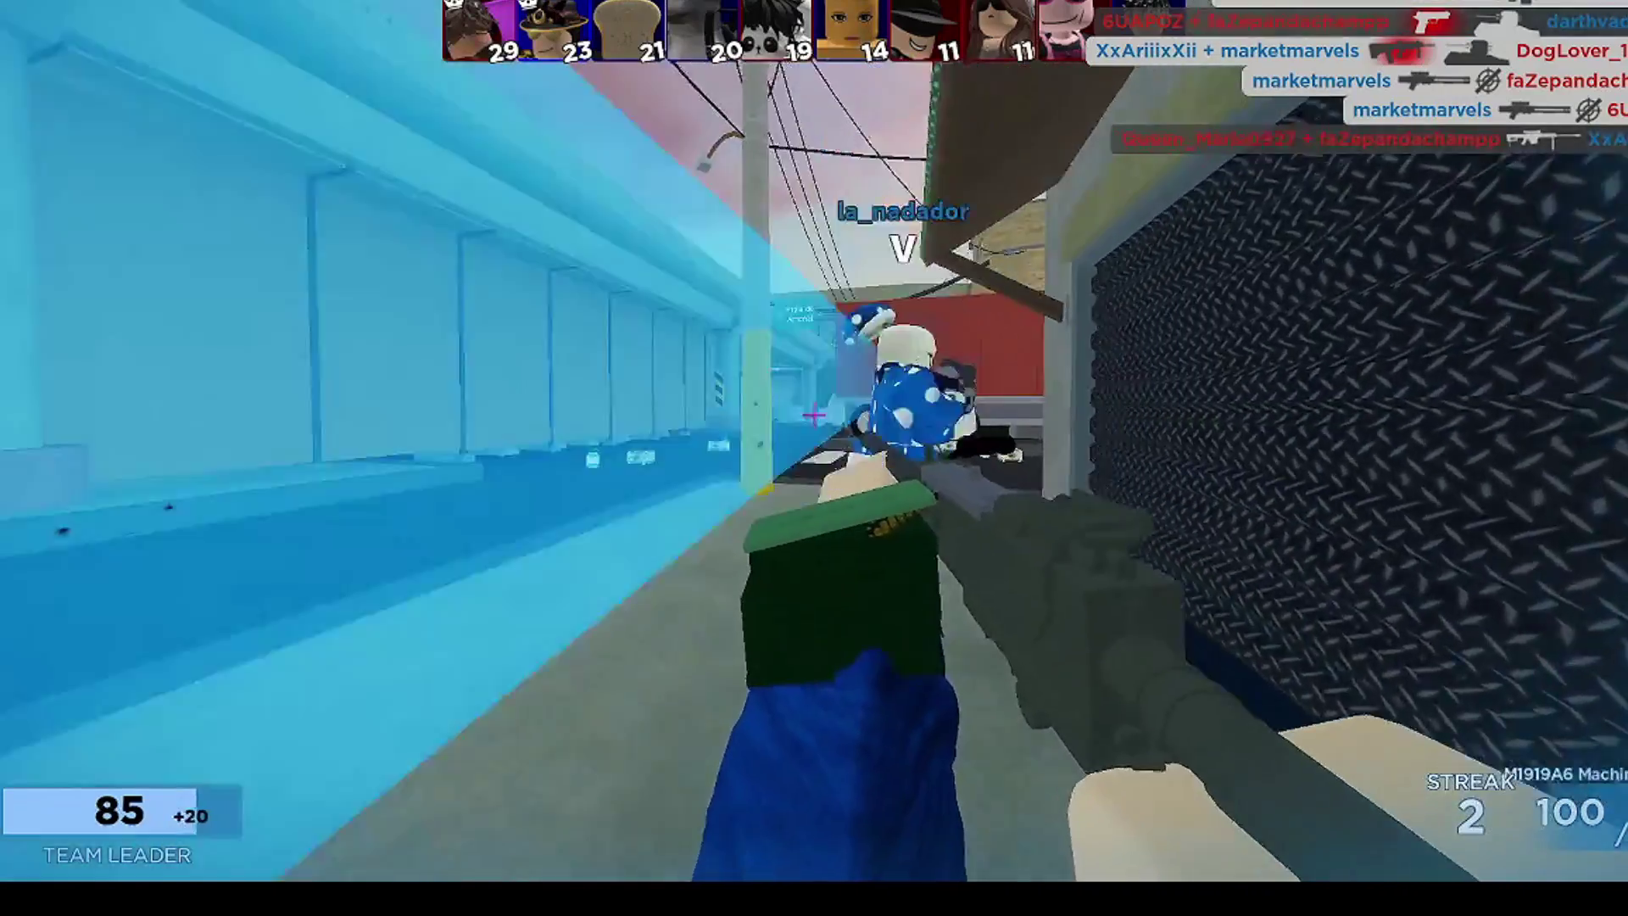
{"action": "key", "text": "w"}
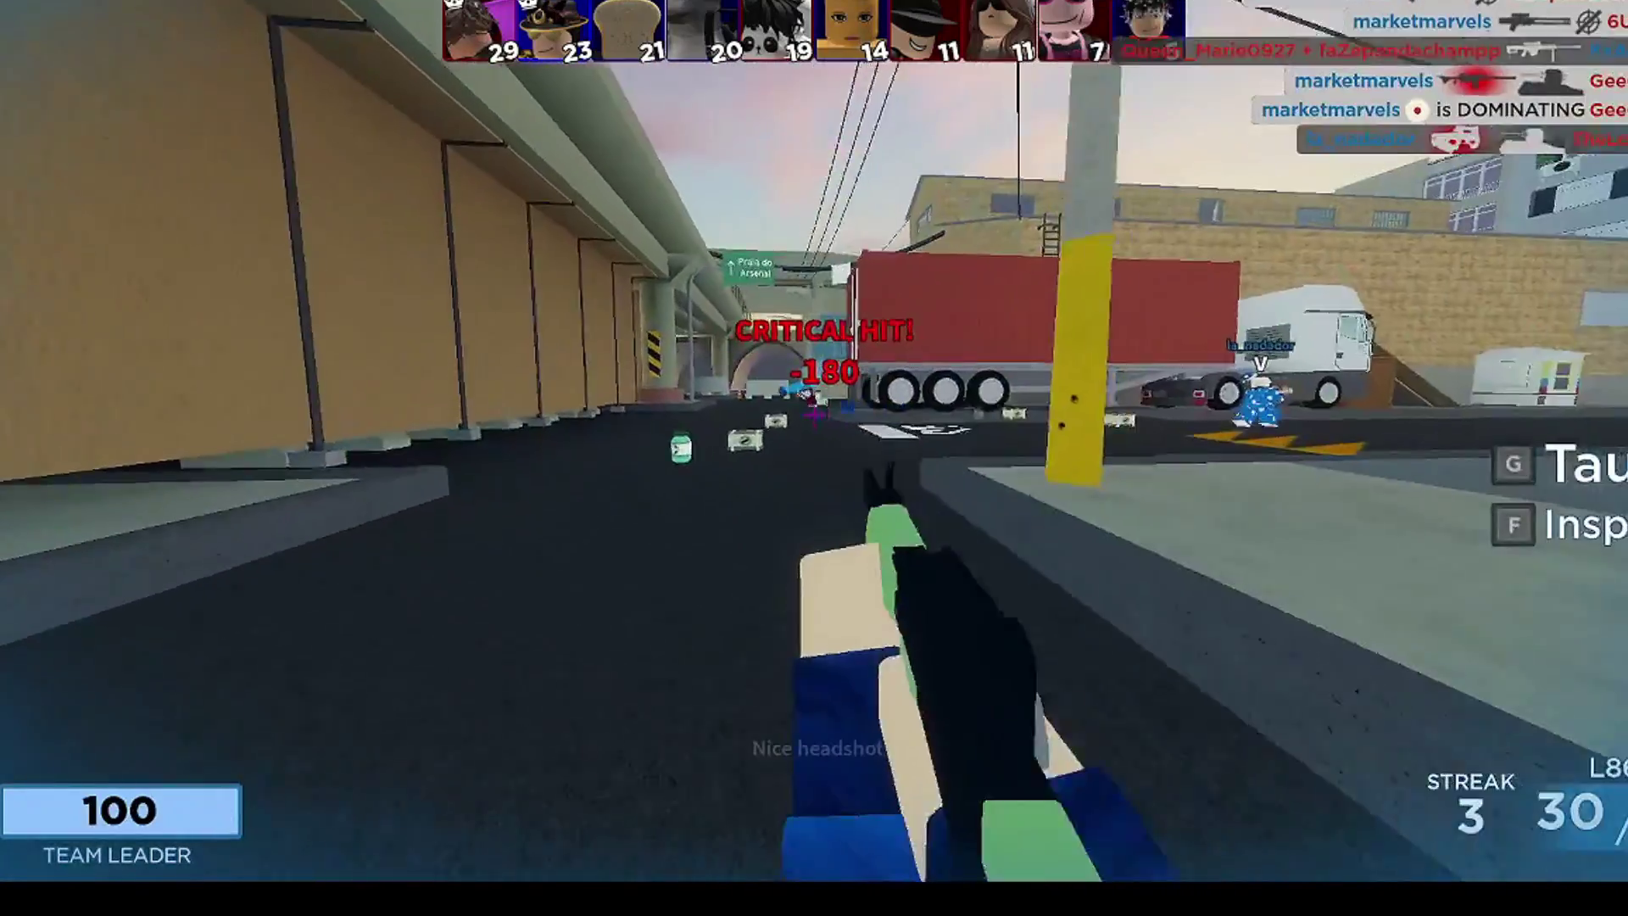
{"action": "left_click", "coordinate": [815, 414]}
{"action": "key", "text": "w"}
{"action": "left_click", "coordinate": [814, 414]}
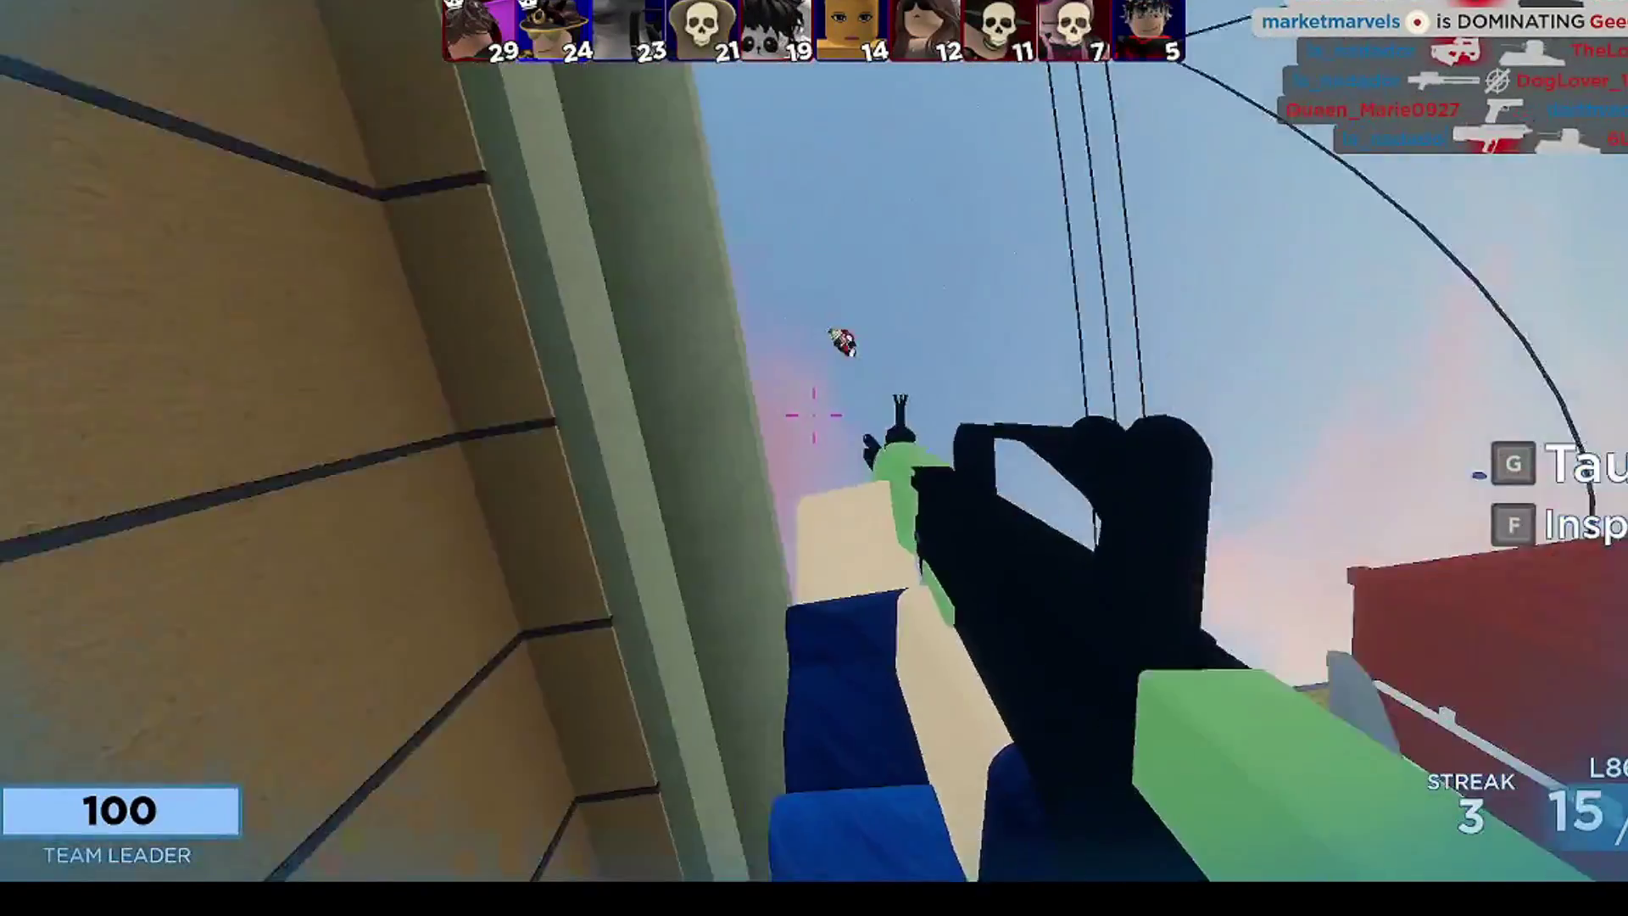
{"action": "left_click", "coordinate": [814, 415]}
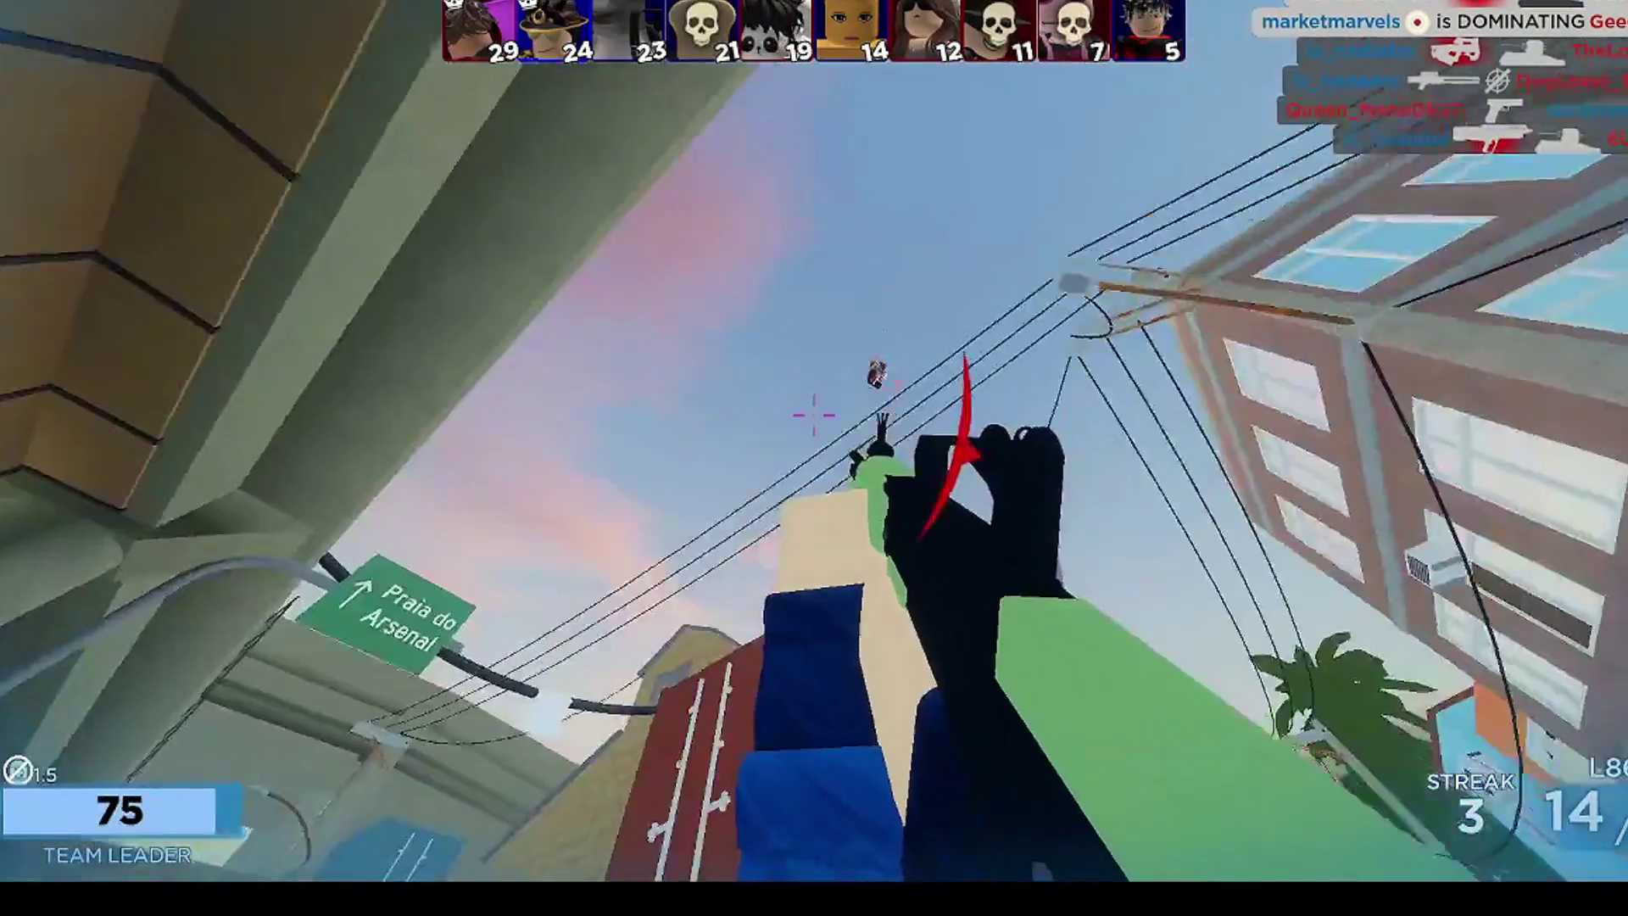
{"action": "left_click", "coordinate": [814, 415]}
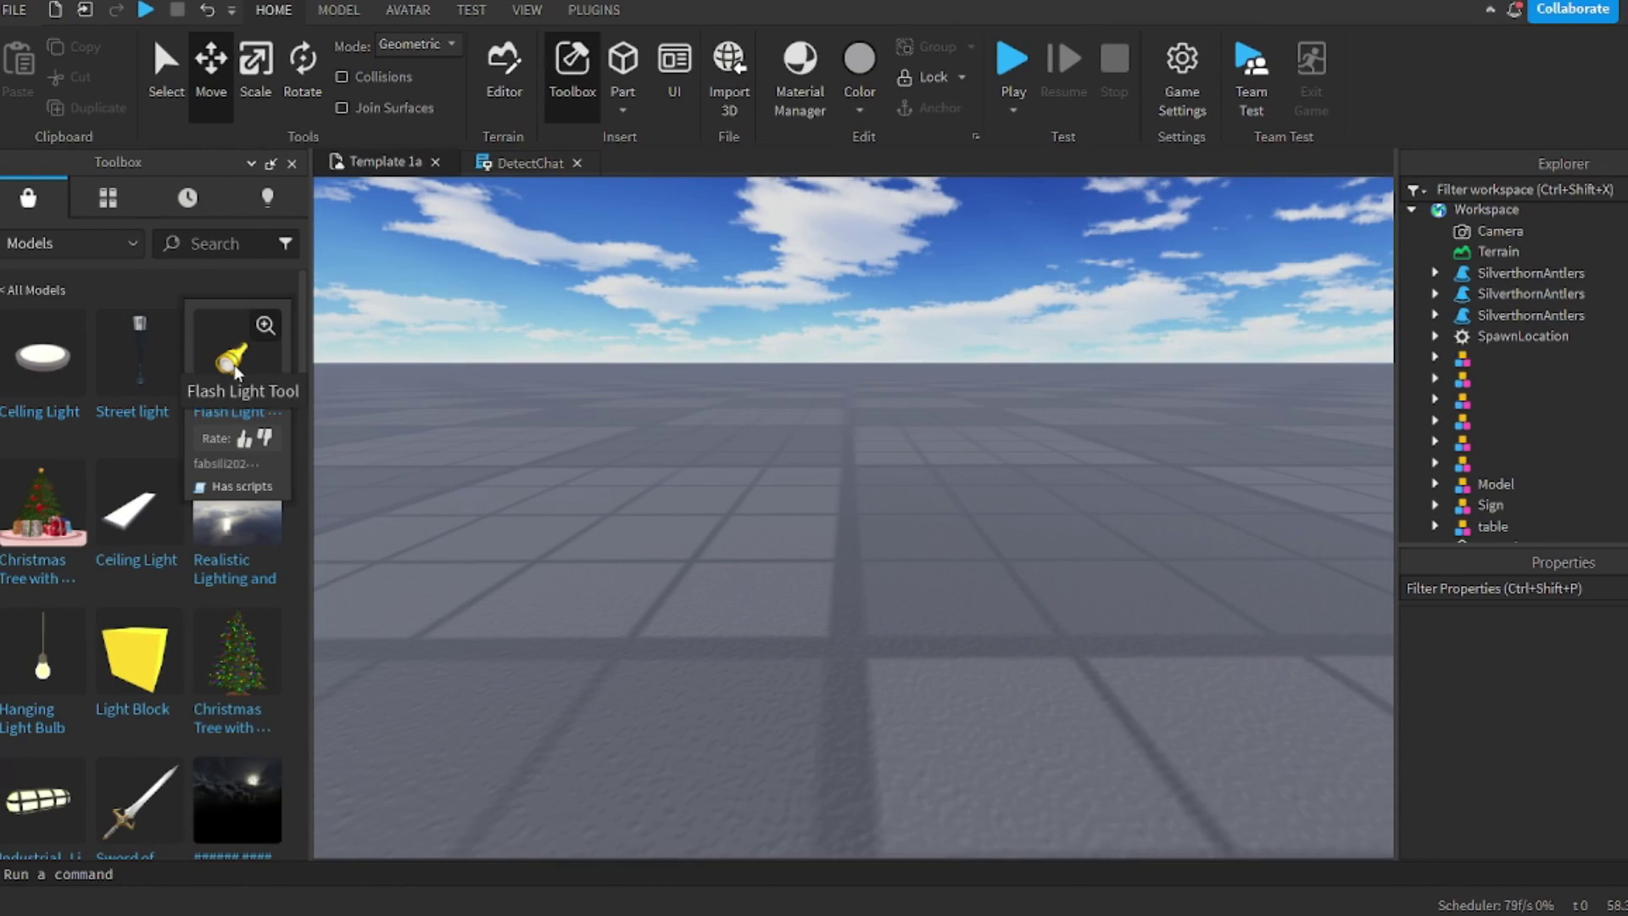
- Insert the Flash Light Tool model from the Toolbox into the place
{"action": "left_click", "coordinate": [236, 372]}
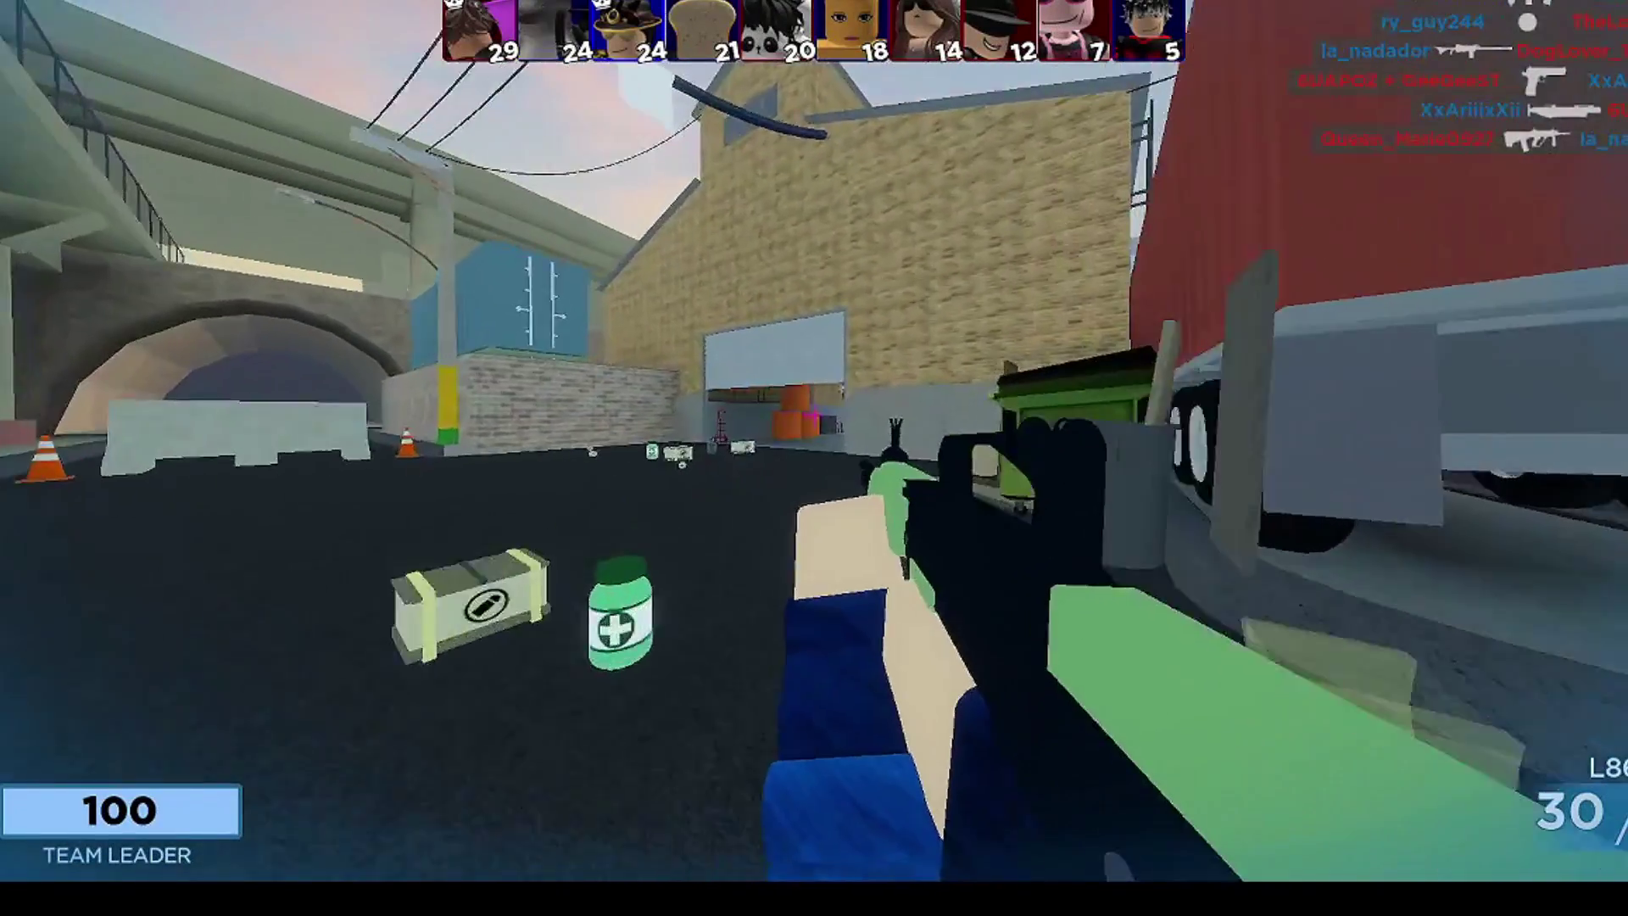
{"action": "left_click", "coordinate": [814, 415]}
{"action": "left_click", "coordinate": [814, 415]}
{"action": "left_click", "coordinate": [814, 415]}
{"action": "left_click", "coordinate": [814, 415]}
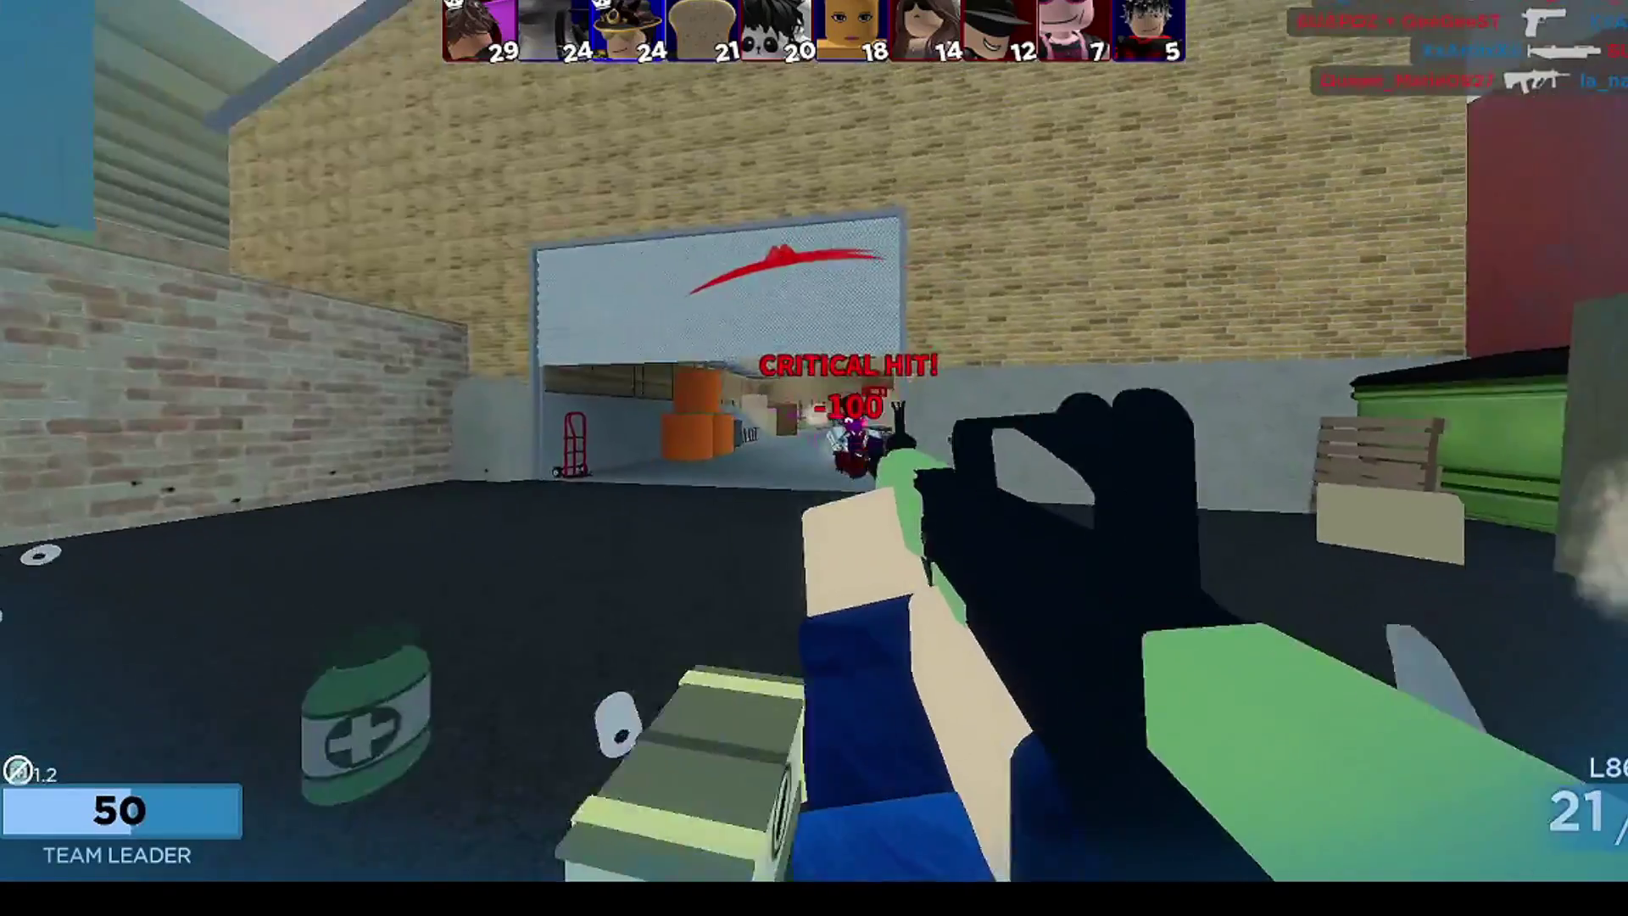
{"action": "left_click", "coordinate": [814, 414]}
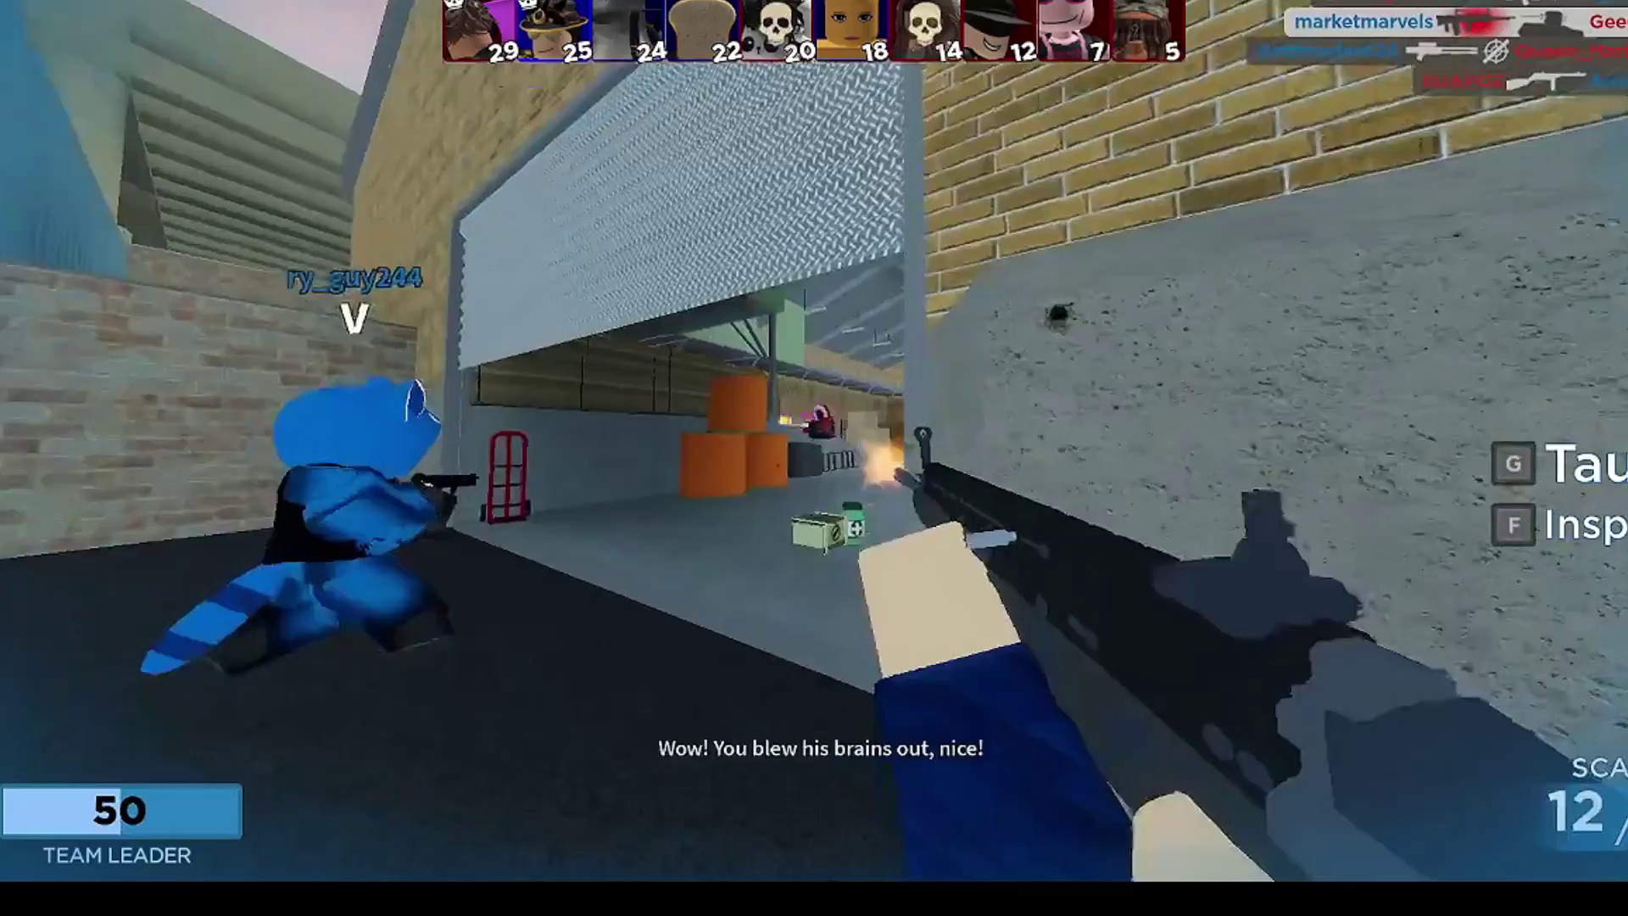
{"action": "left_click", "coordinate": [814, 415]}
{"action": "key", "text": "w"}
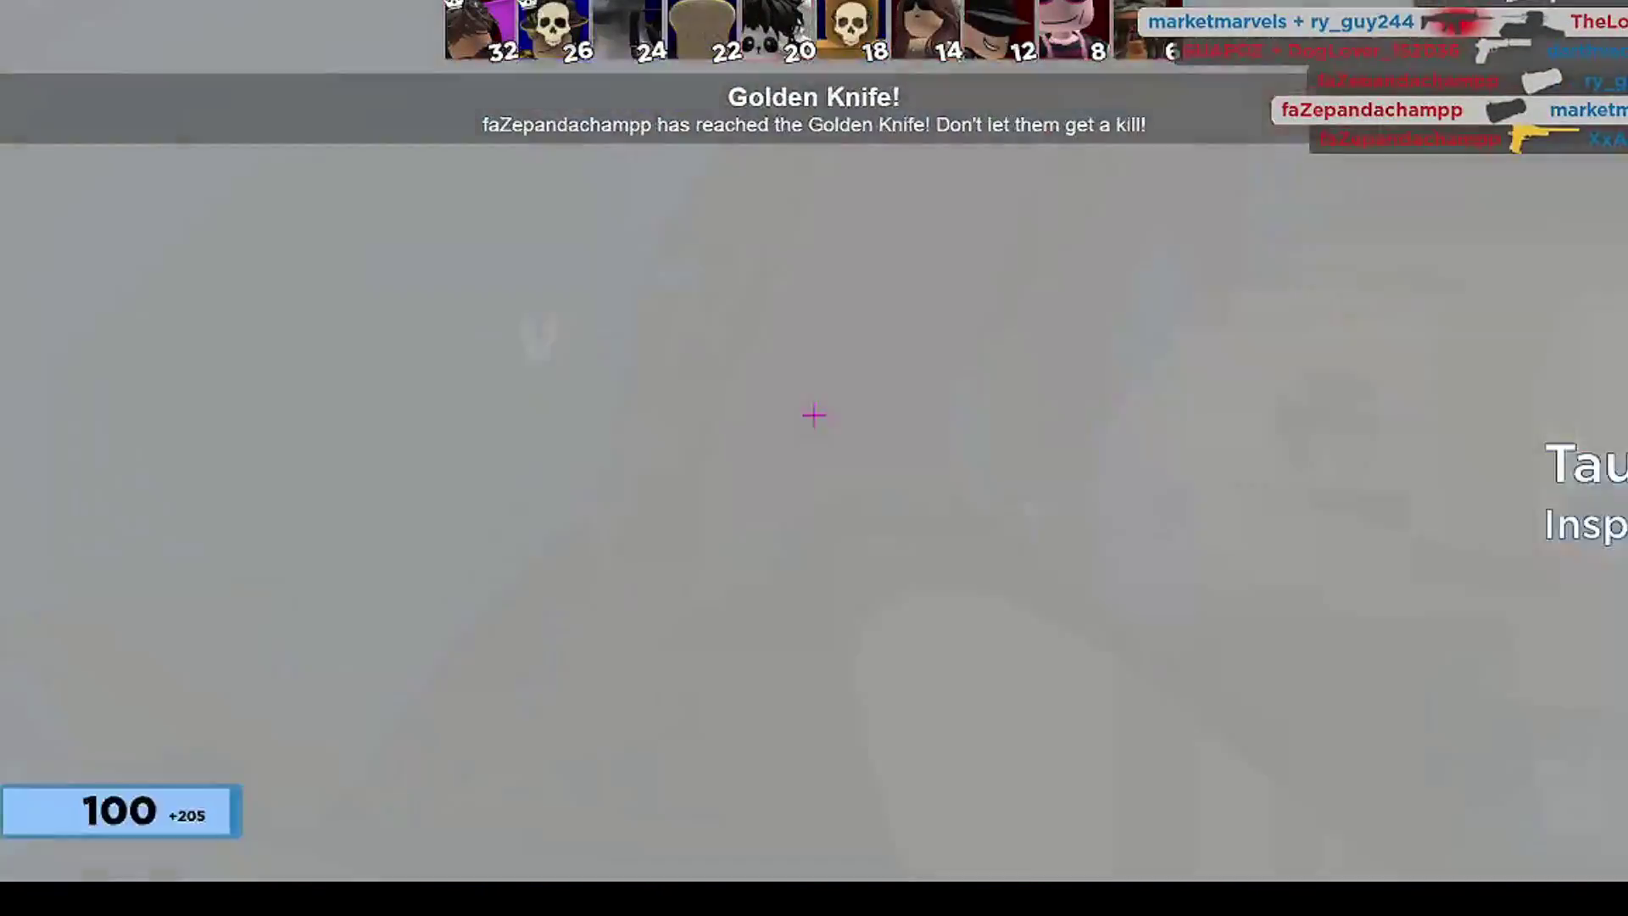
{"action": "key", "text": "w"}
{"action": "key", "text": "q"}
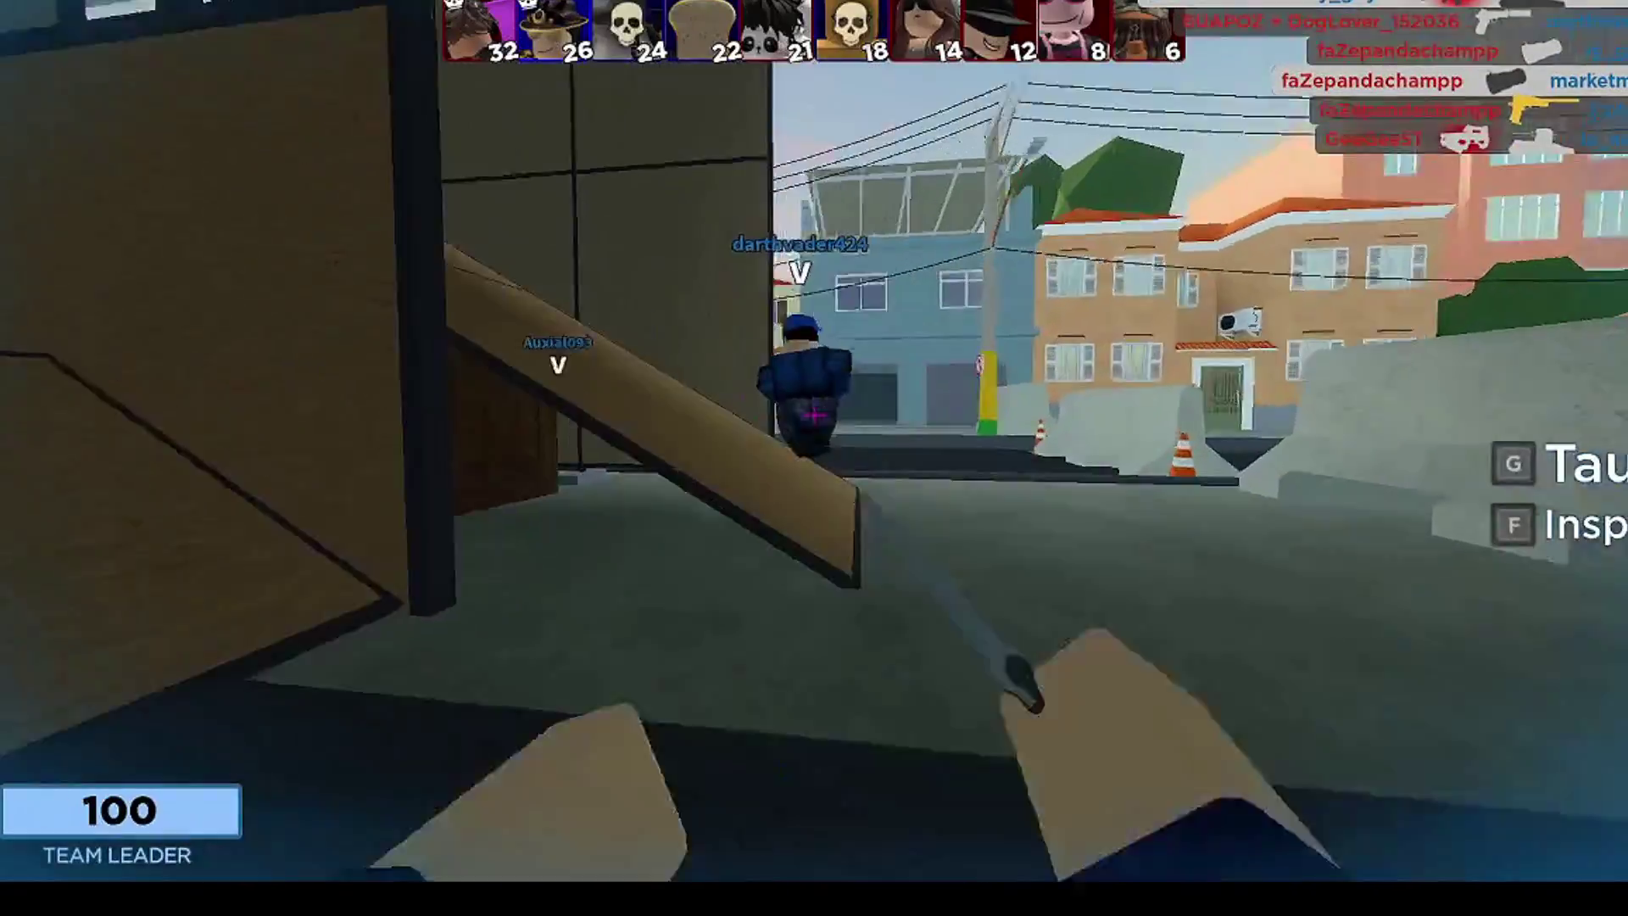
{"action": "key", "text": "q"}
{"action": "left_click", "coordinate": [813, 414]}
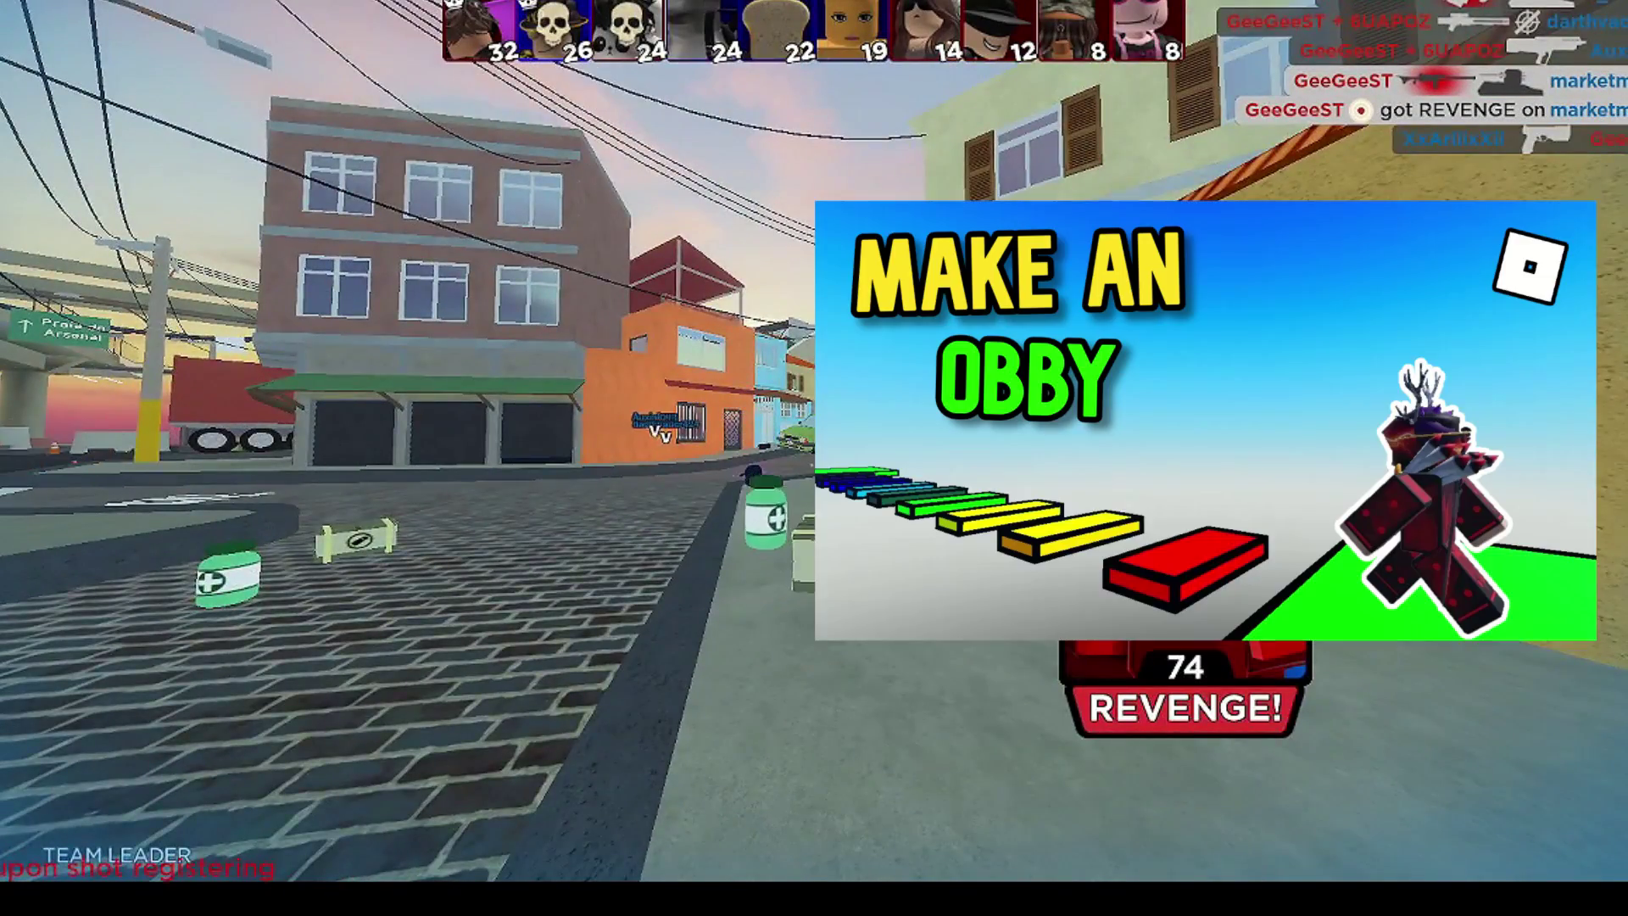
{"action": "key", "text": "w"}
{"action": "key", "text": "q"}
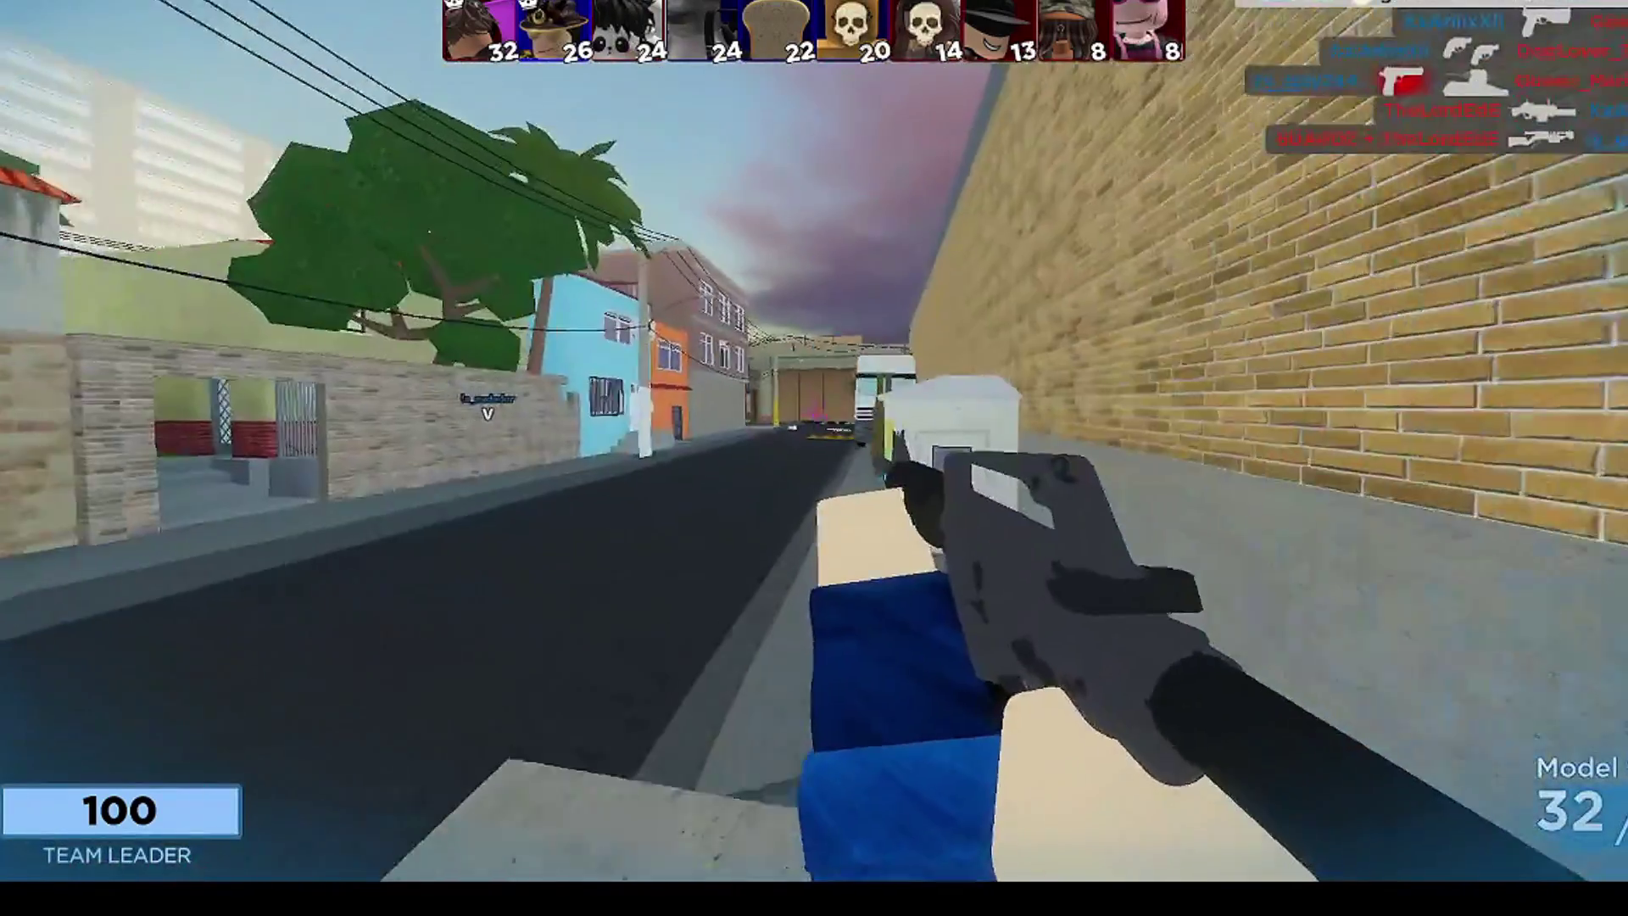
{"action": "key", "text": "w"}
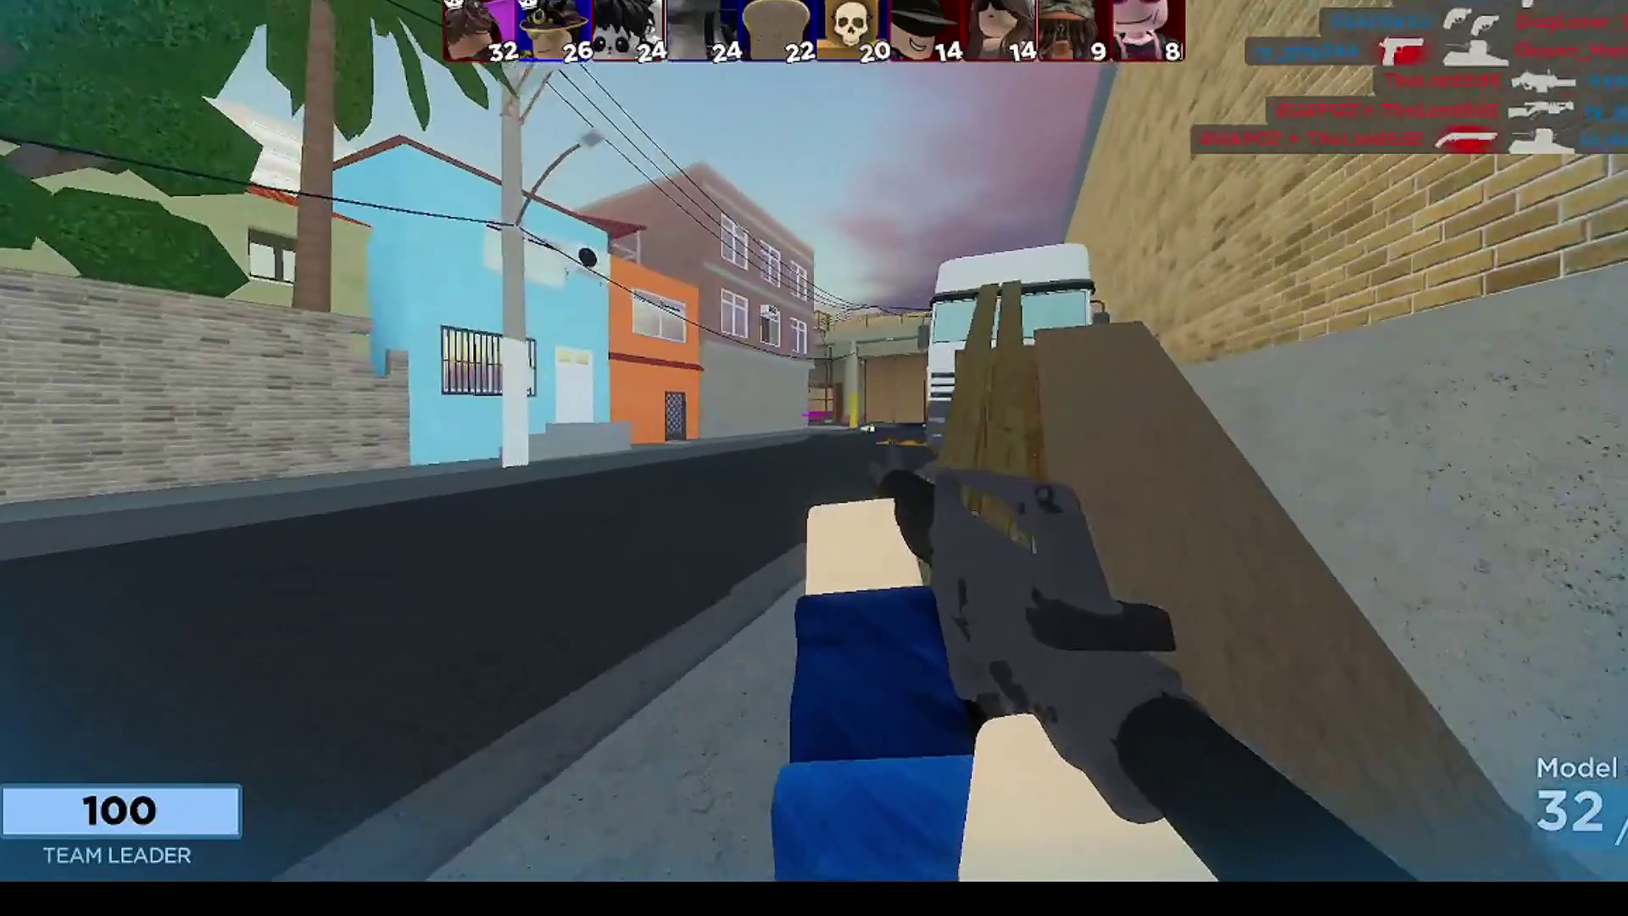
{"action": "key", "text": "space"}
{"action": "key", "text": "w"}
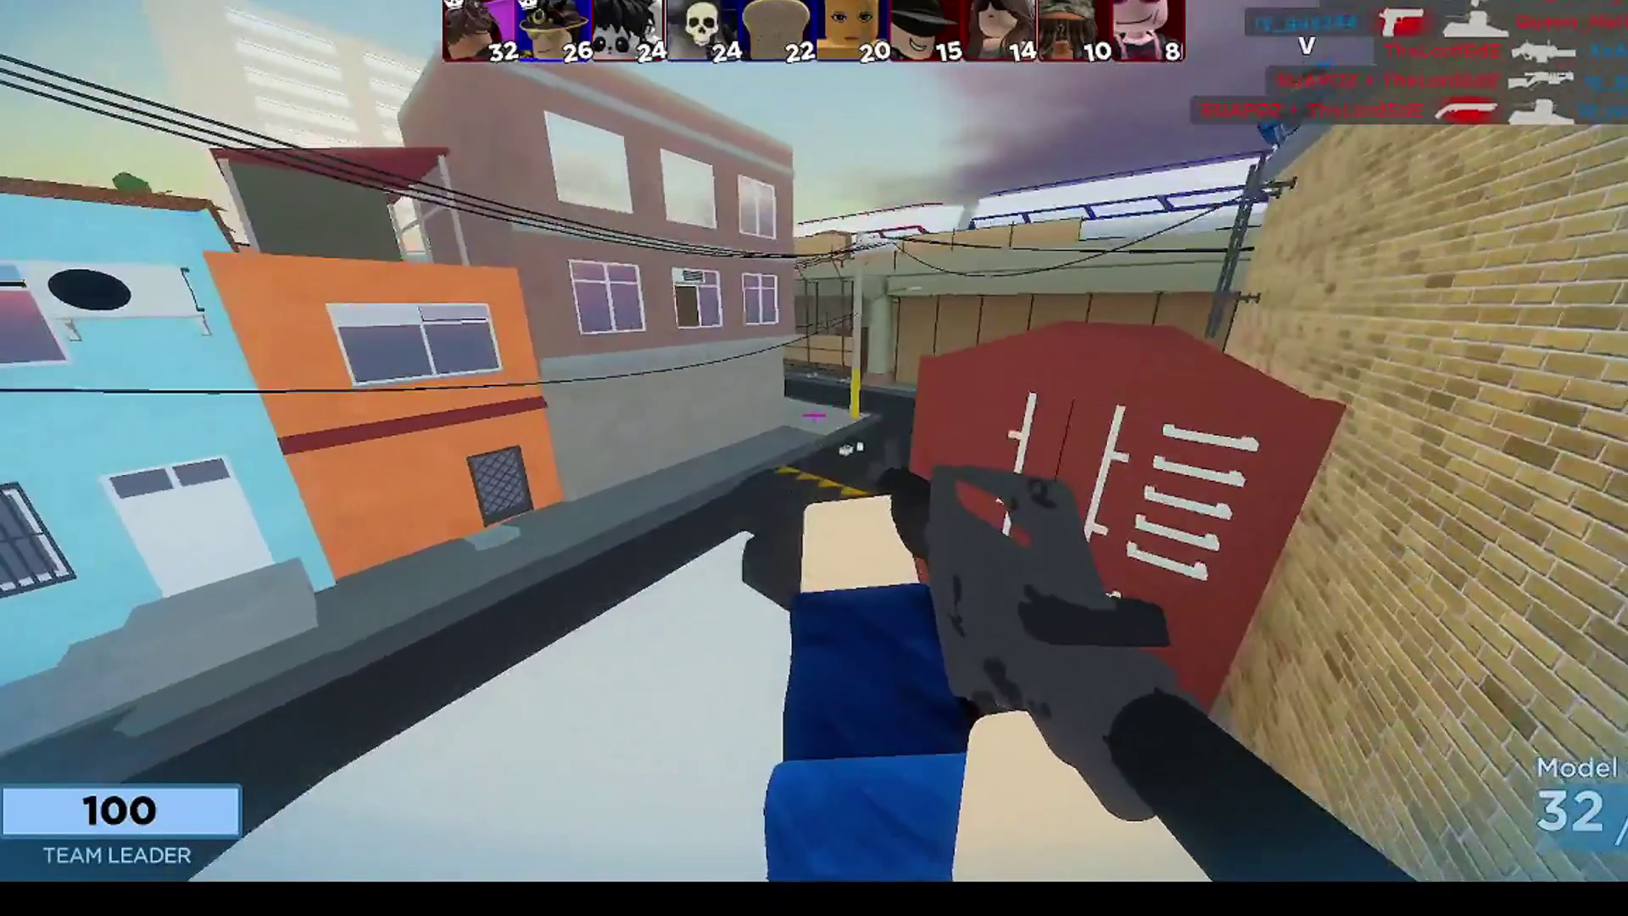
{"action": "key", "text": "space"}
{"action": "key", "text": "w"}
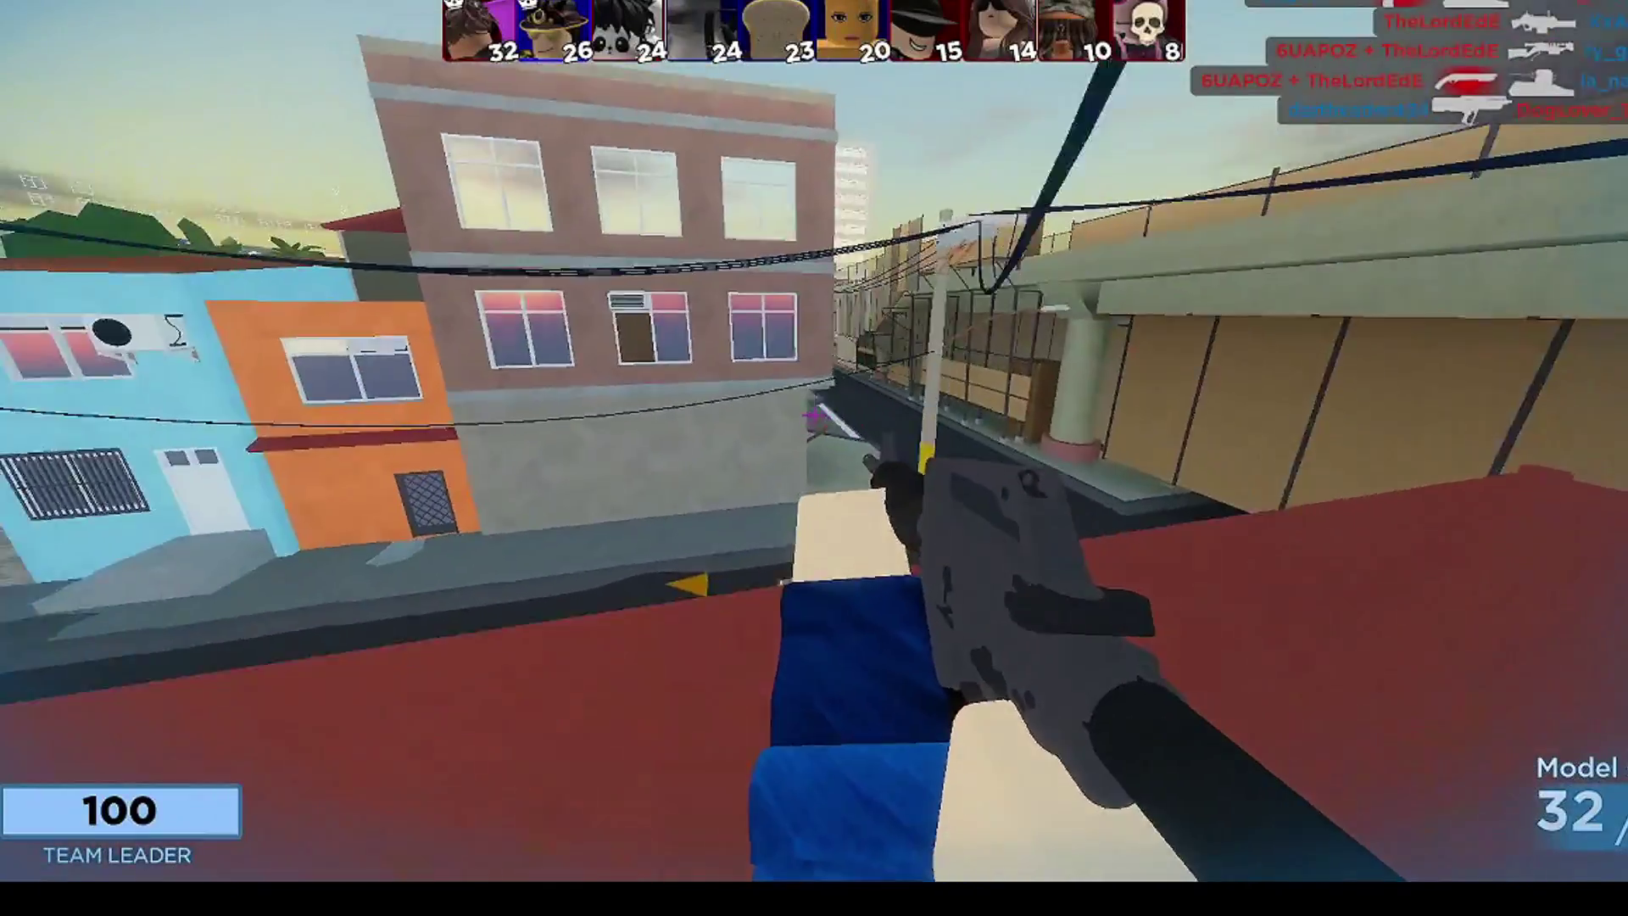
{"action": "left_click", "coordinate": [814, 412]}
{"action": "left_click", "coordinate": [814, 457]}
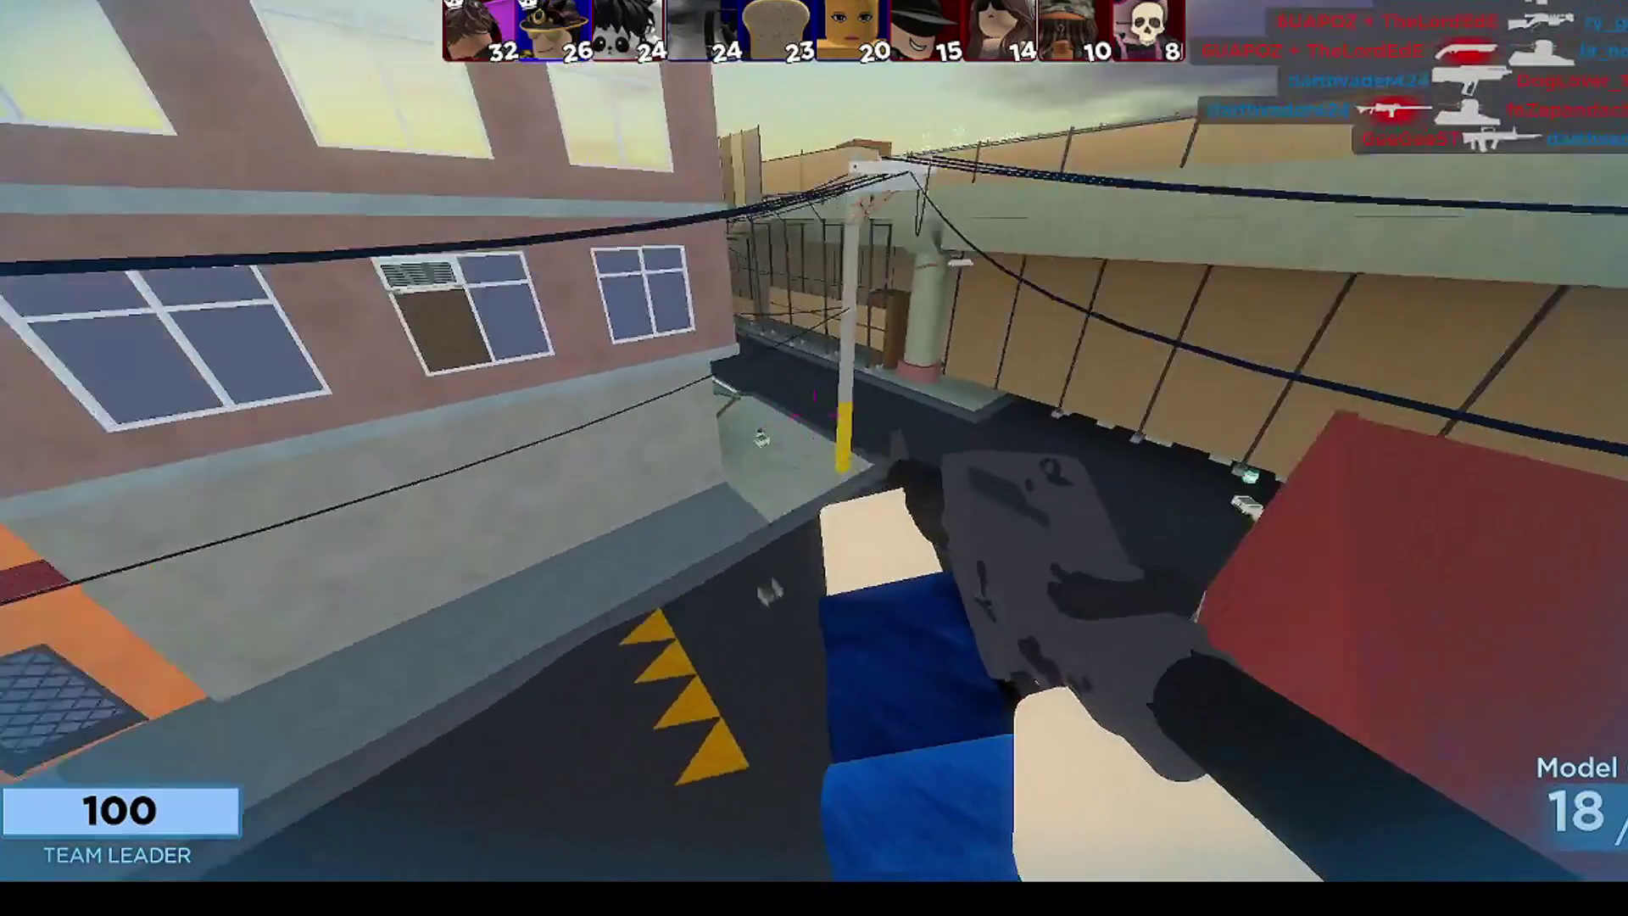
{"action": "key", "text": "w"}
{"action": "key", "text": "w"}
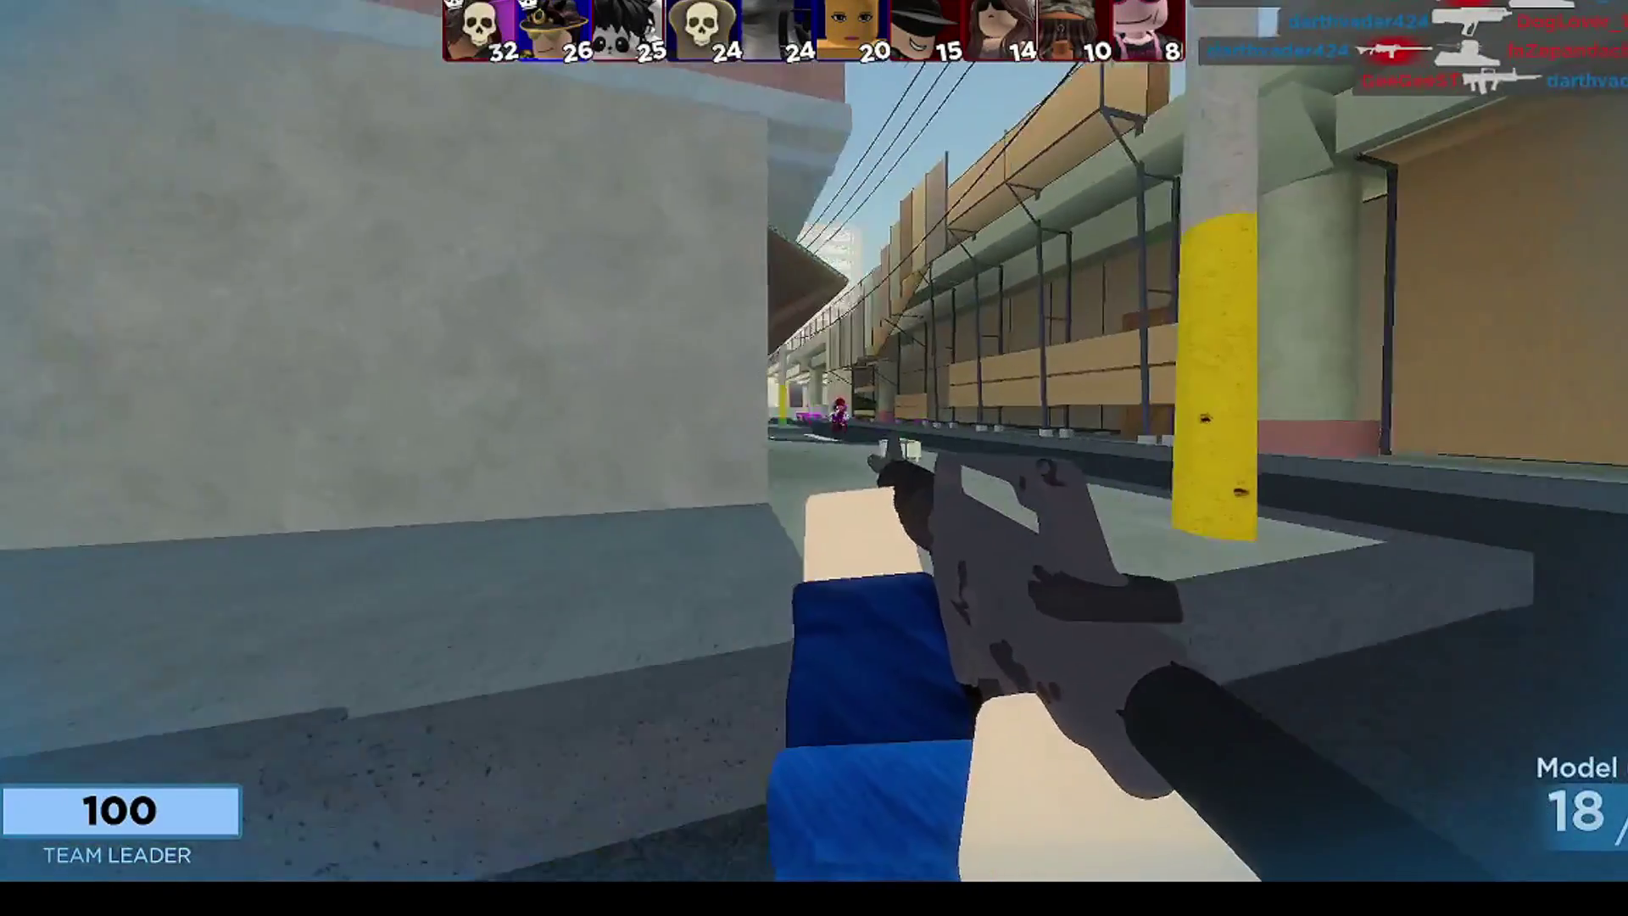
{"action": "left_click", "coordinate": [814, 457]}
{"action": "left_click", "coordinate": [814, 459]}
{"action": "left_click", "coordinate": [814, 413]}
{"action": "key", "text": "d"}
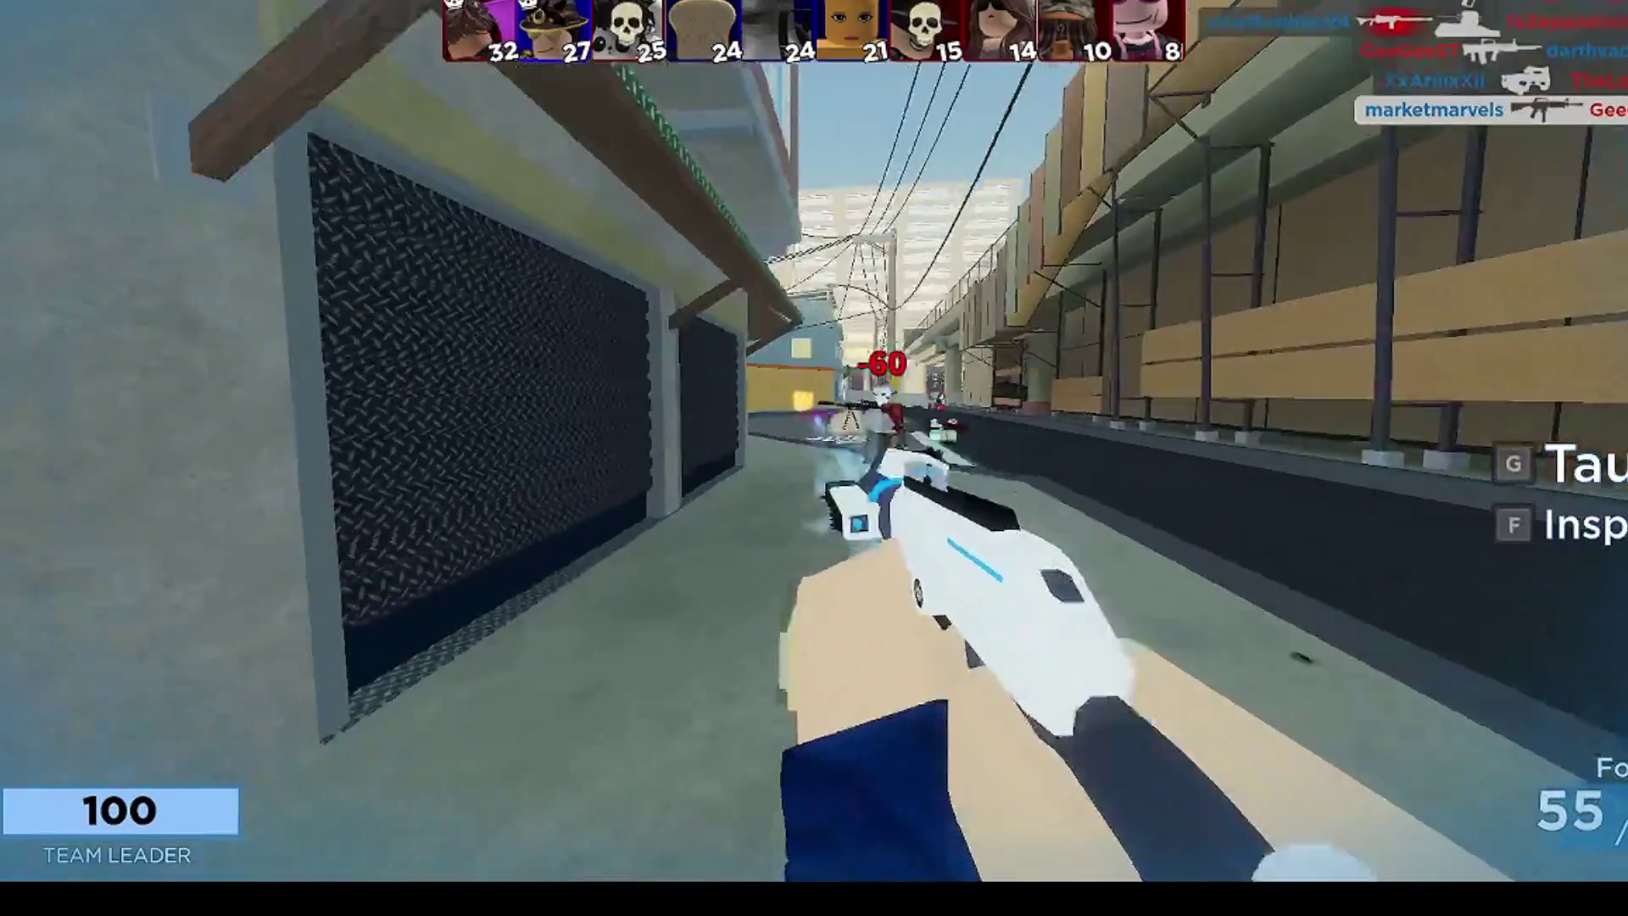
{"action": "key", "text": "a"}
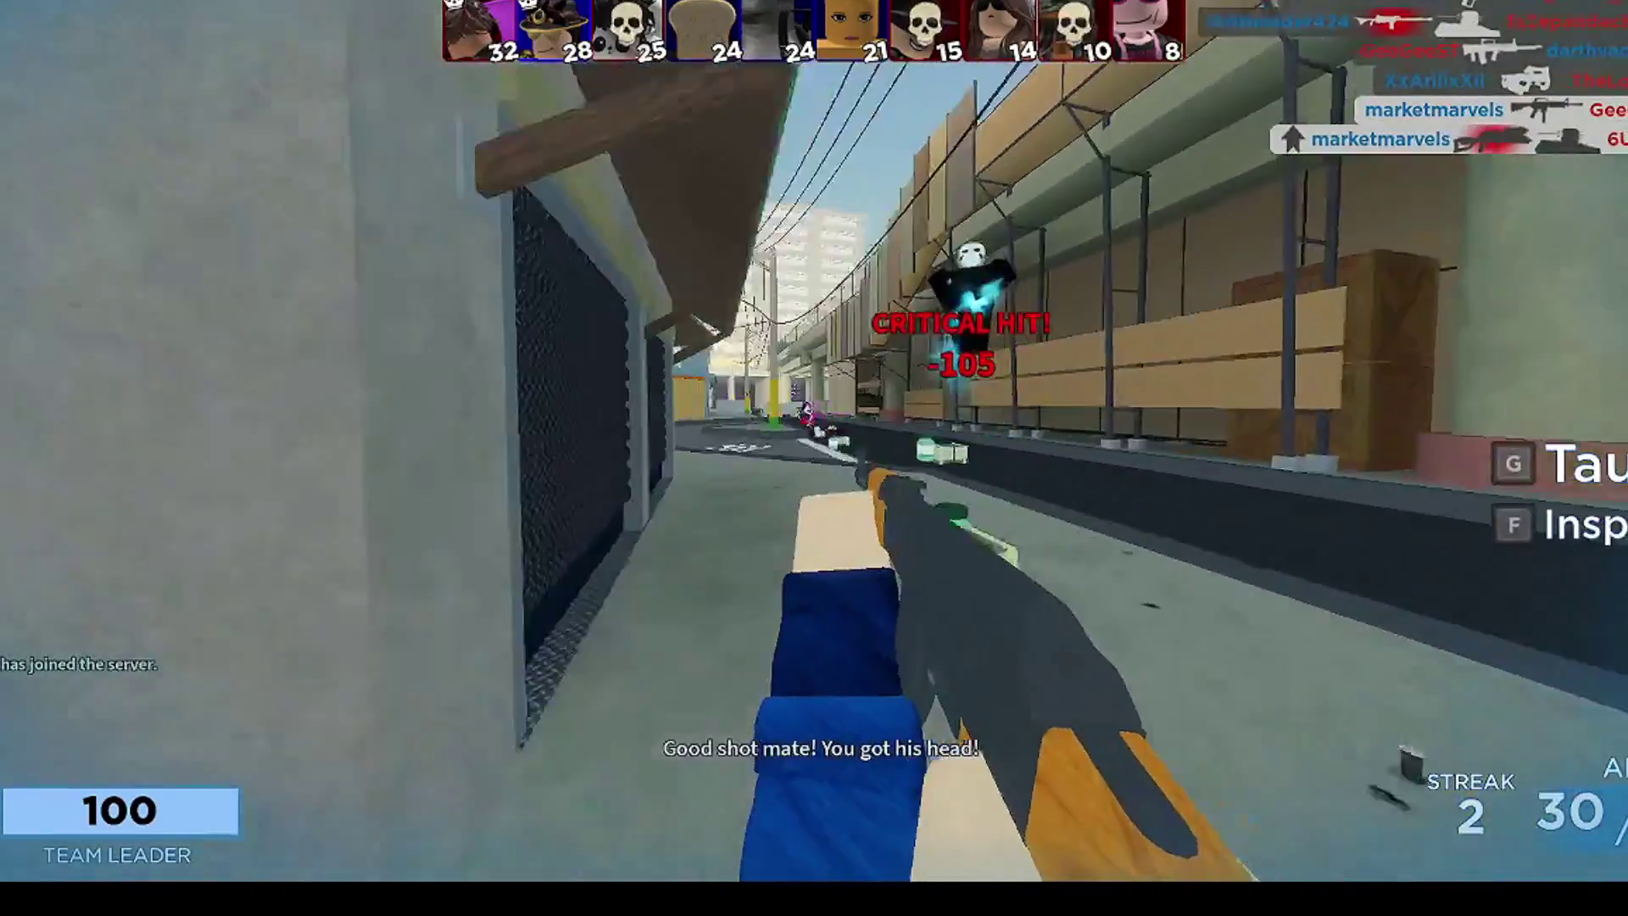
{"action": "left_click", "coordinate": [814, 458]}
{"action": "left_click", "coordinate": [814, 459]}
{"action": "key", "text": "w"}
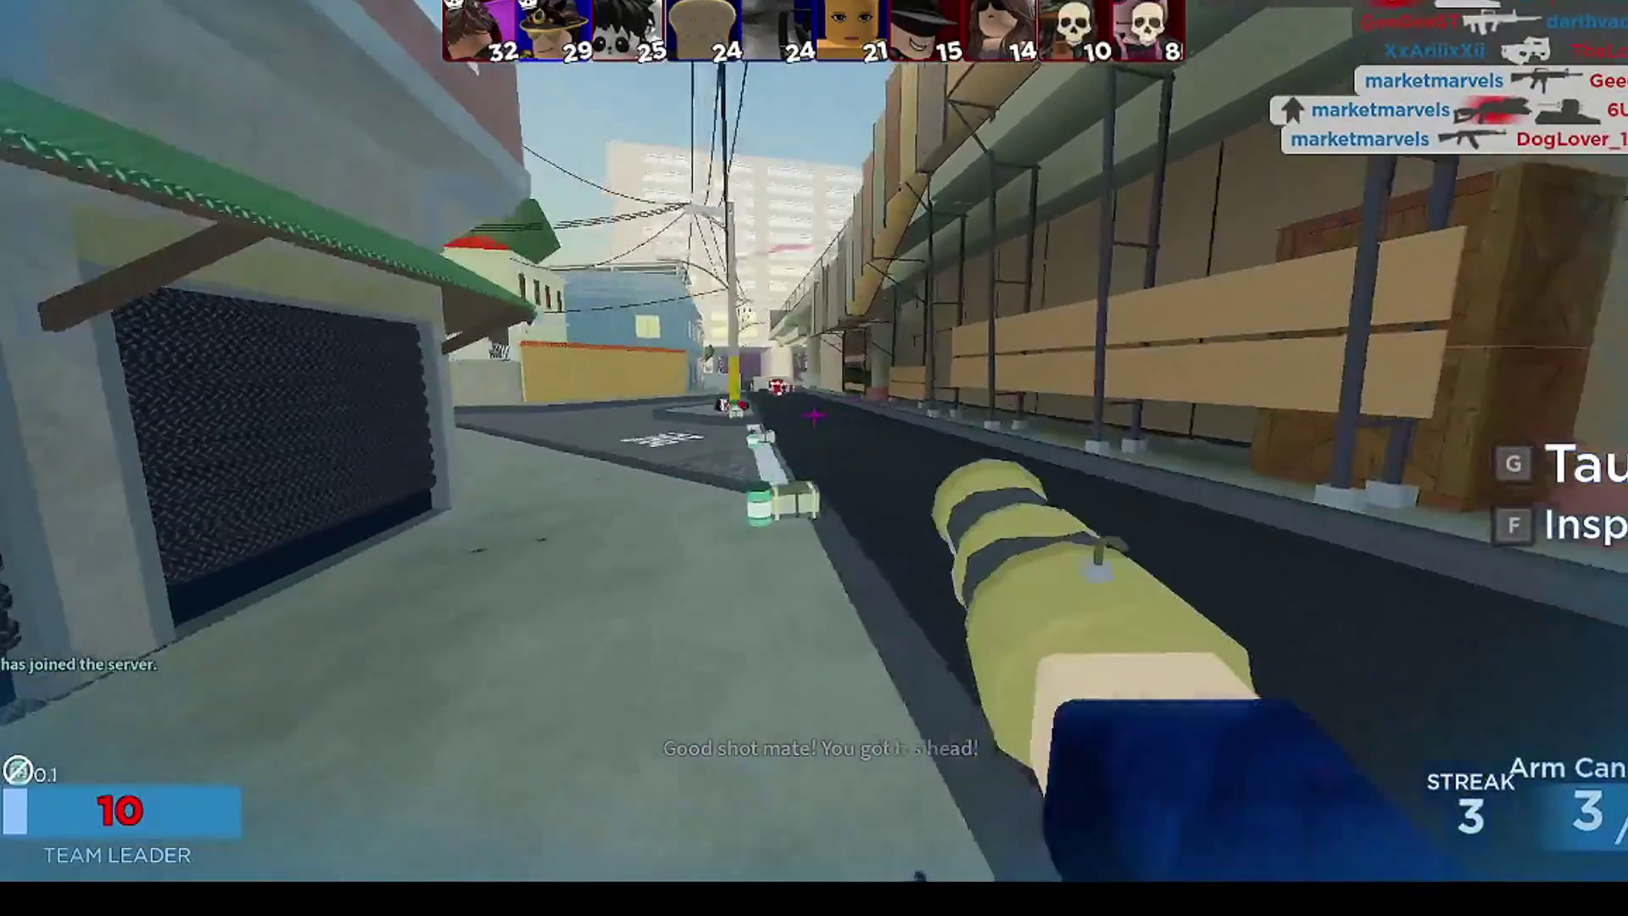
{"action": "left_click", "coordinate": [814, 458]}
{"action": "key", "text": "w"}
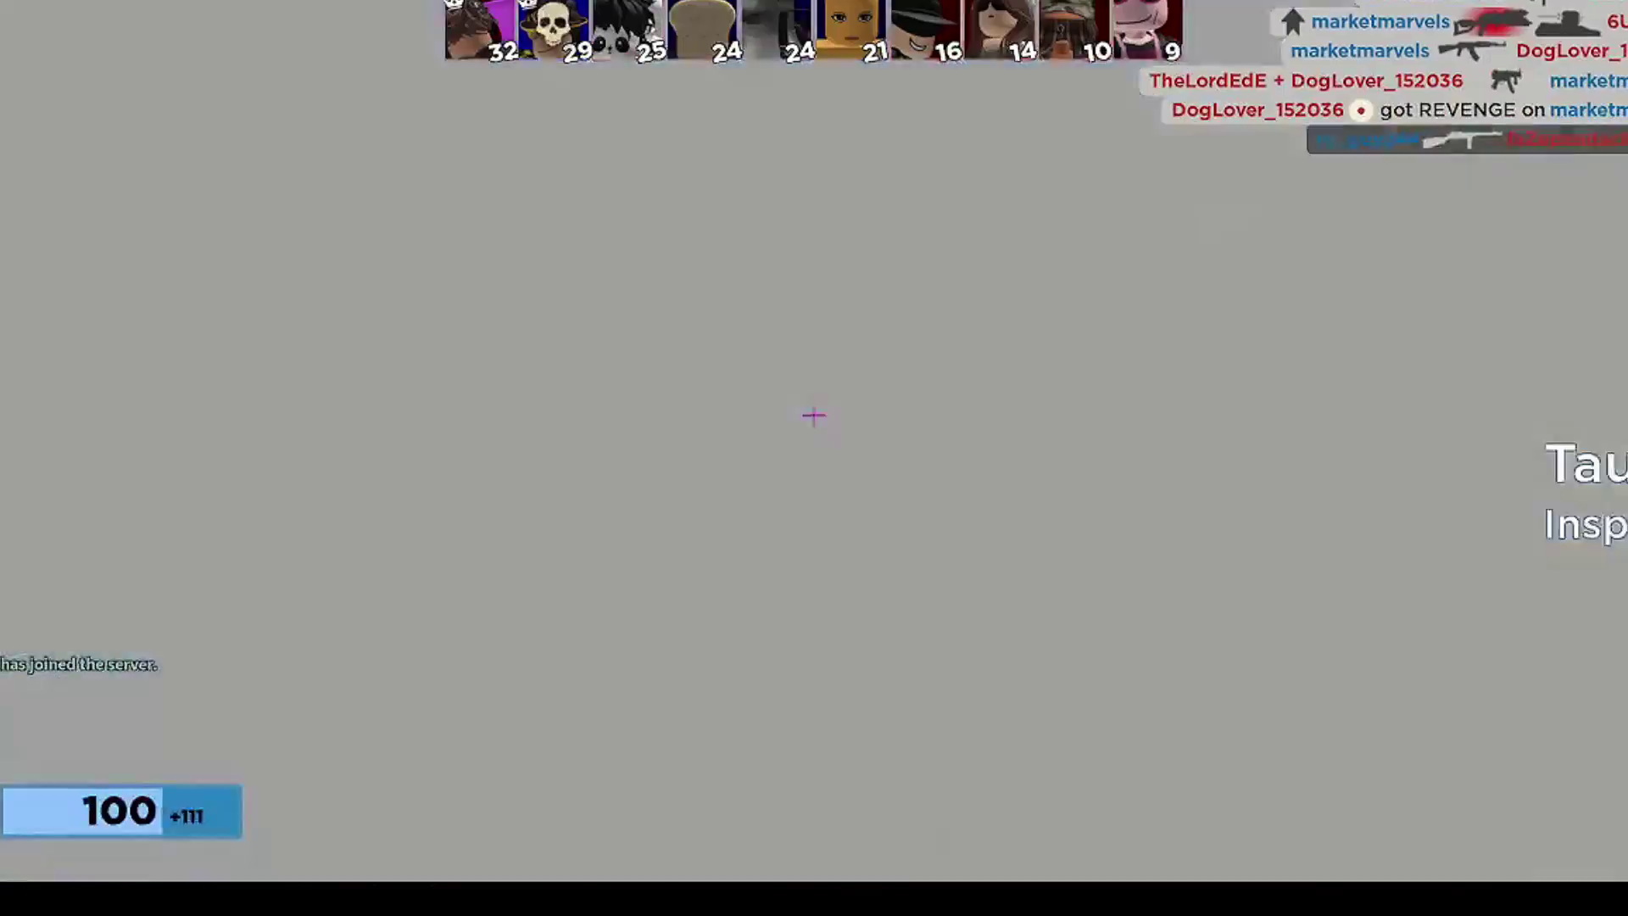
{"action": "key", "text": "w"}
{"action": "key", "text": "q"}
{"action": "left_click", "coordinate": [813, 414]}
{"action": "key", "text": "w"}
{"action": "key", "text": "q"}
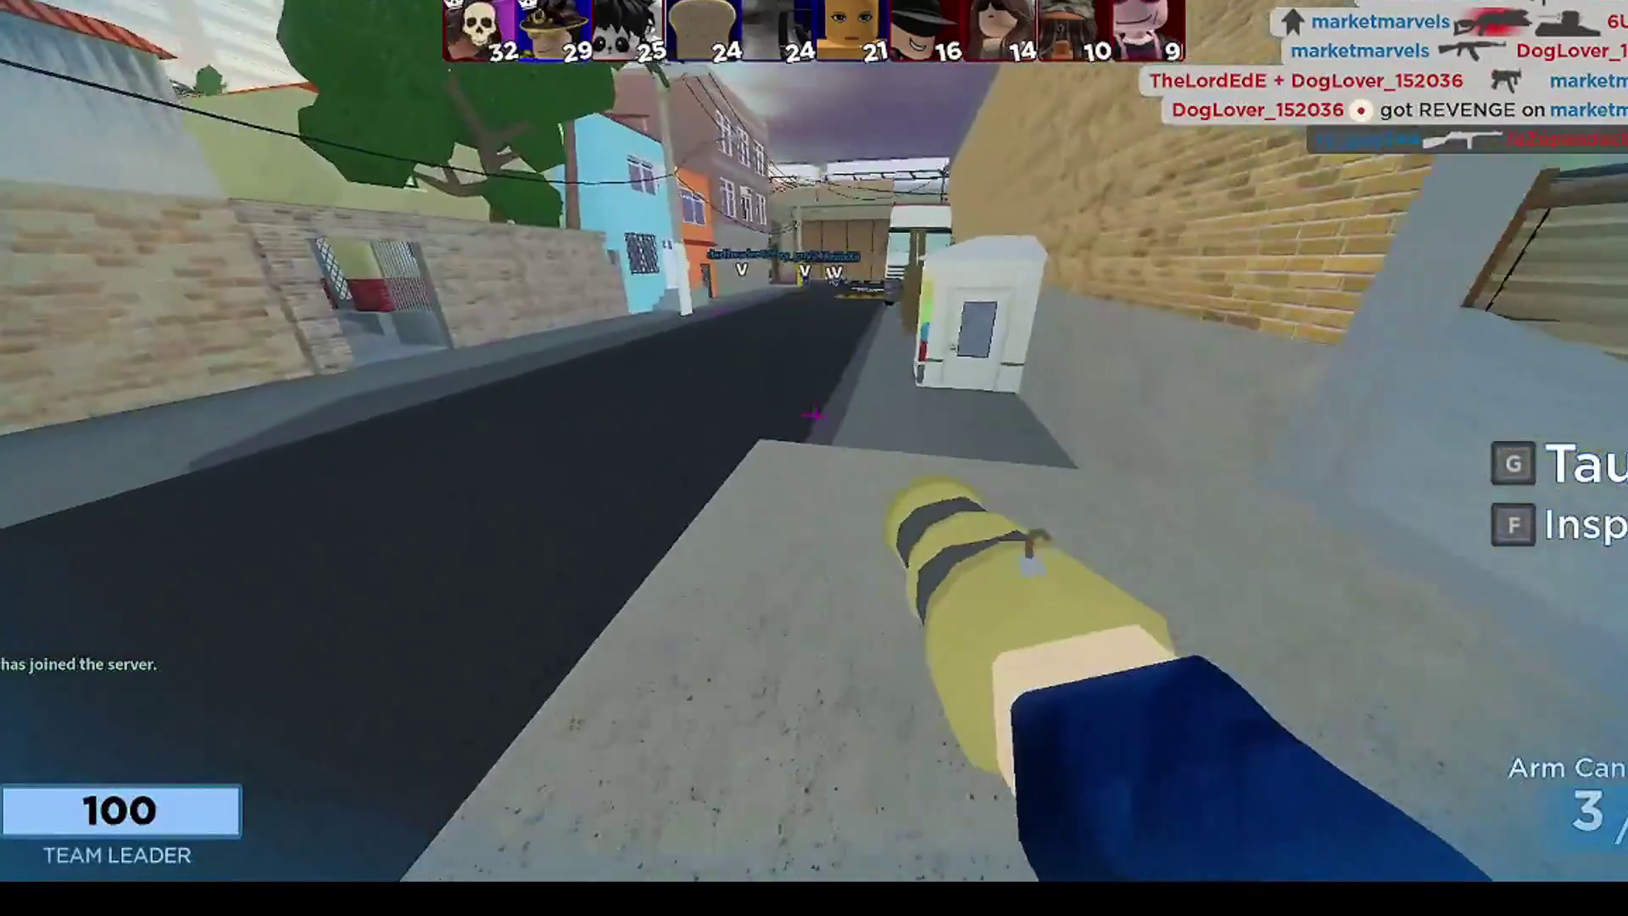
{"action": "left_click", "coordinate": [814, 415]}
{"action": "key", "text": "space"}
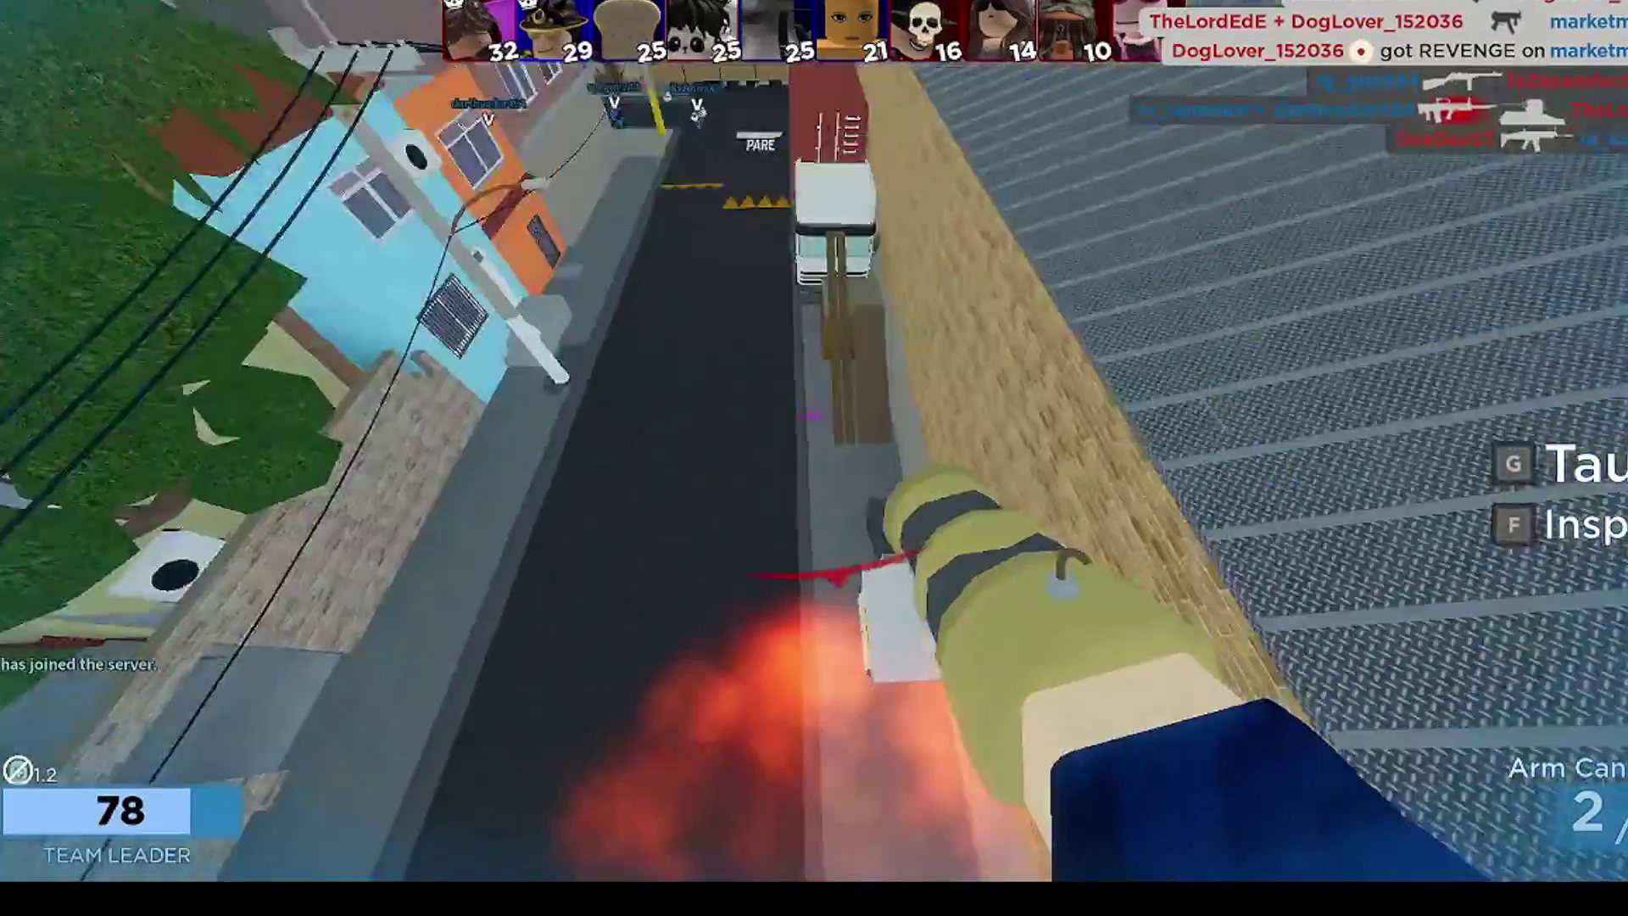
{"action": "key", "text": "r"}
{"action": "left_click", "coordinate": [814, 414]}
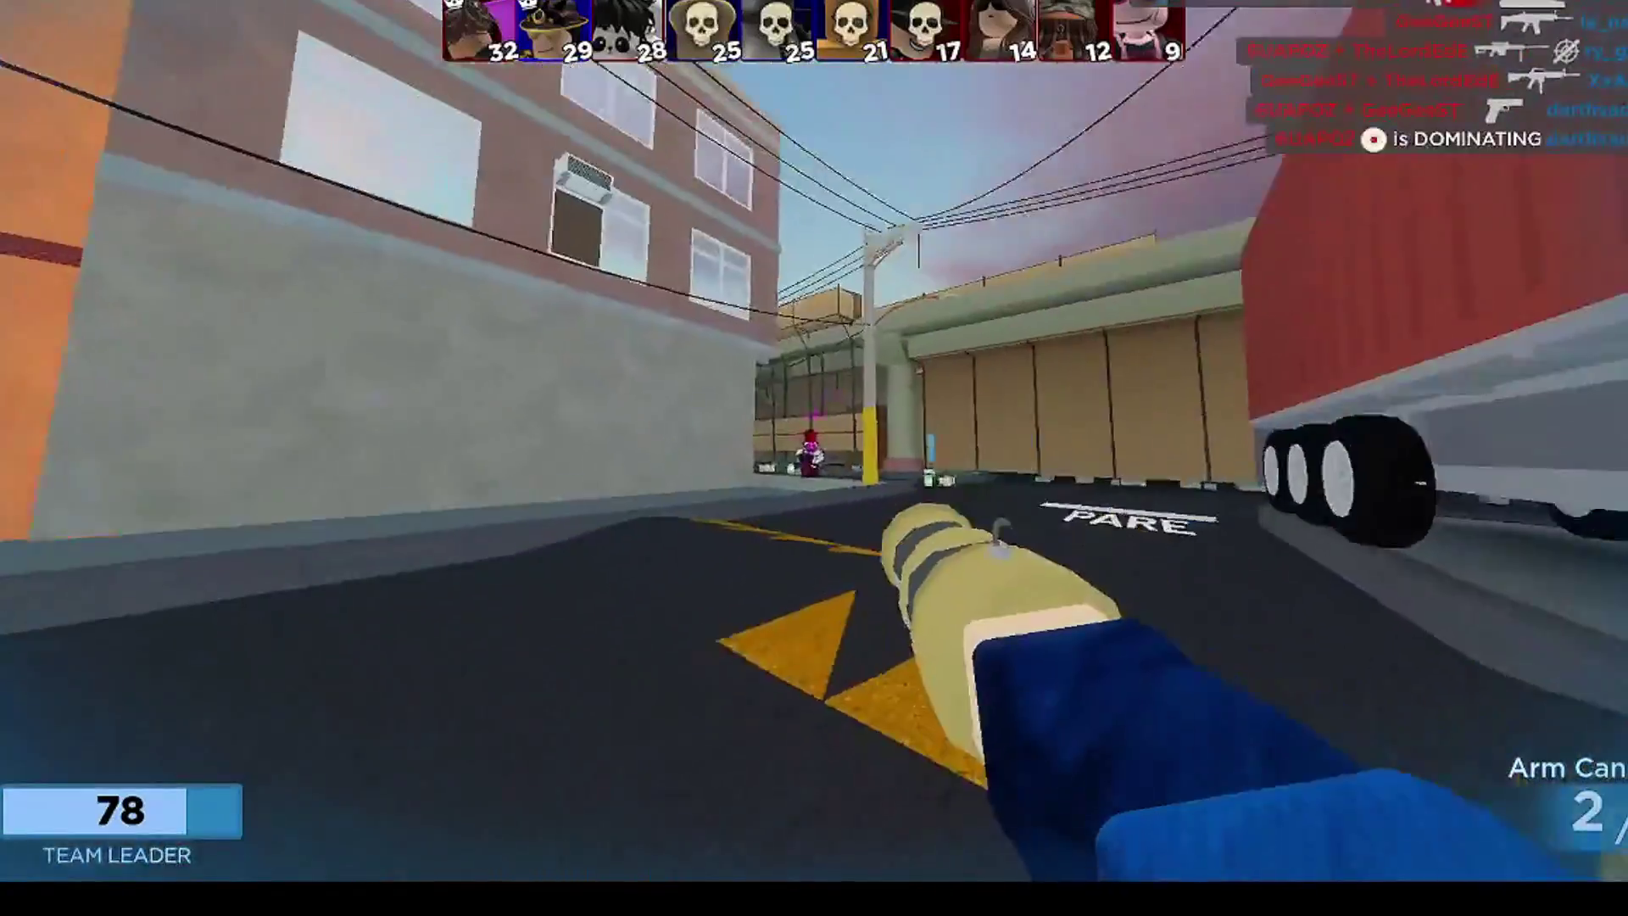
{"action": "left_click", "coordinate": [813, 416]}
{"action": "left_click", "coordinate": [815, 415]}
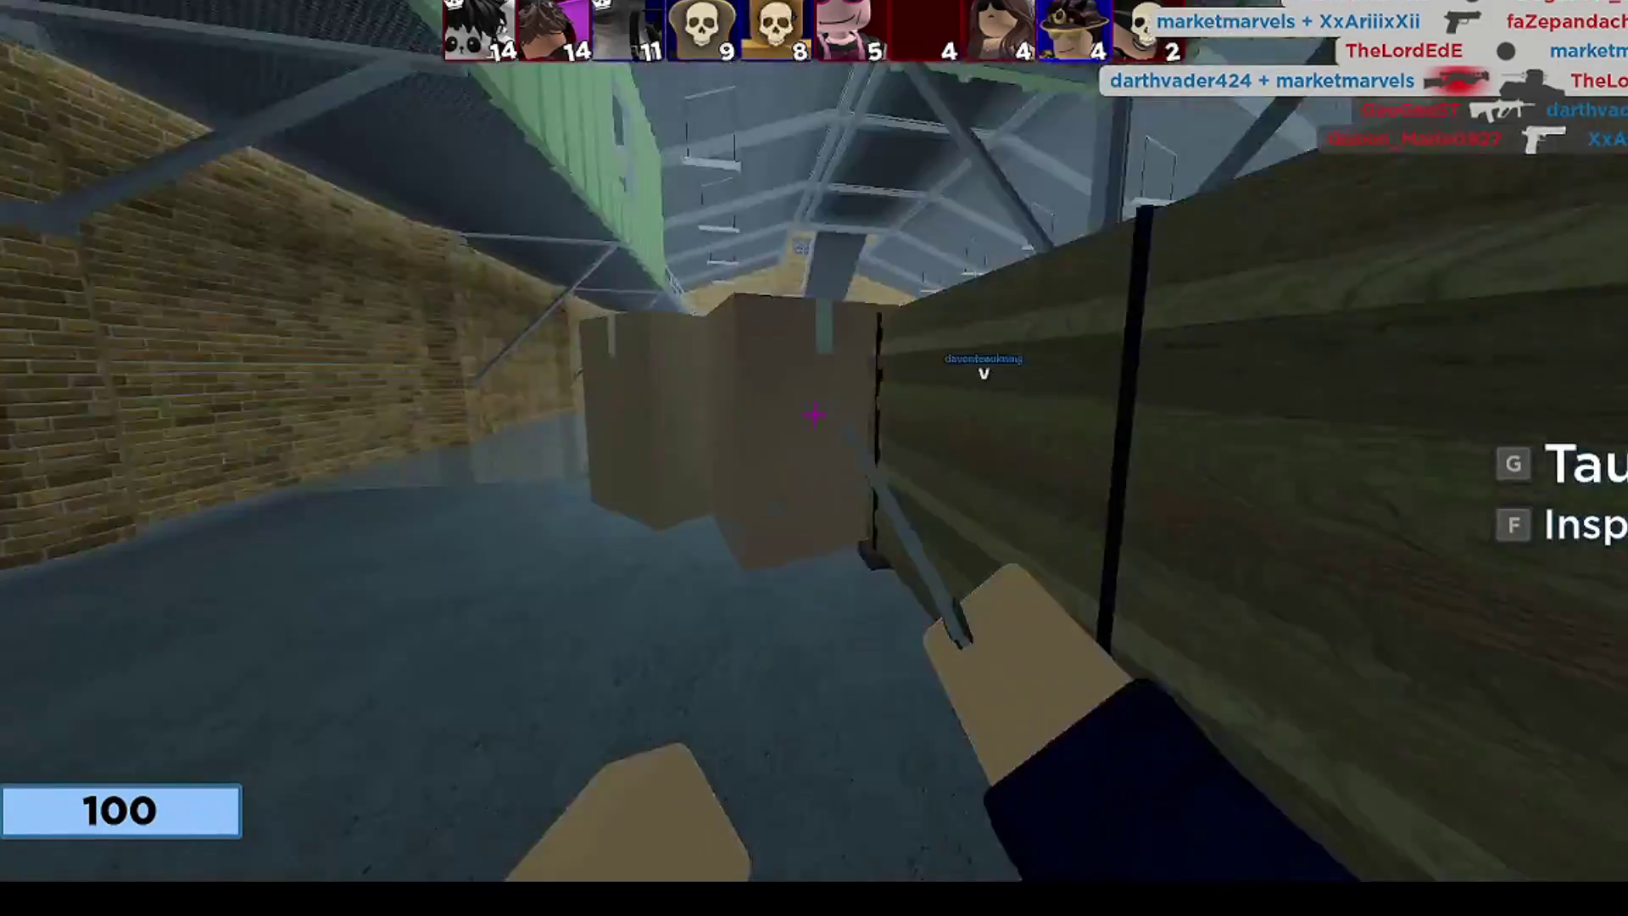
{"action": "key", "text": "w"}
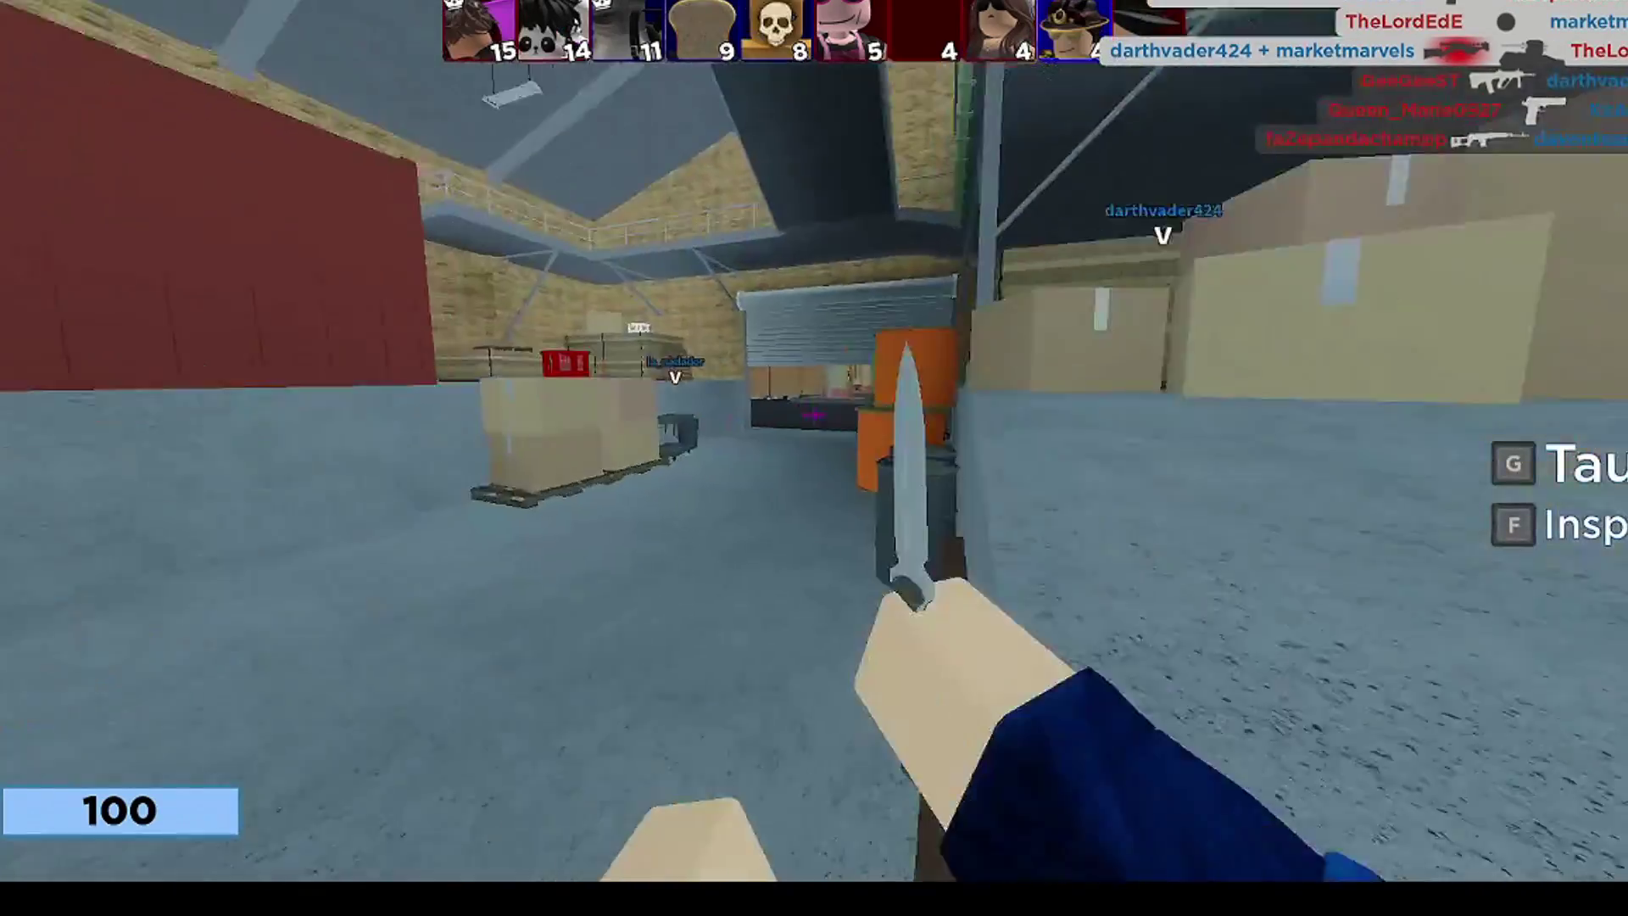
{"action": "key", "text": "w"}
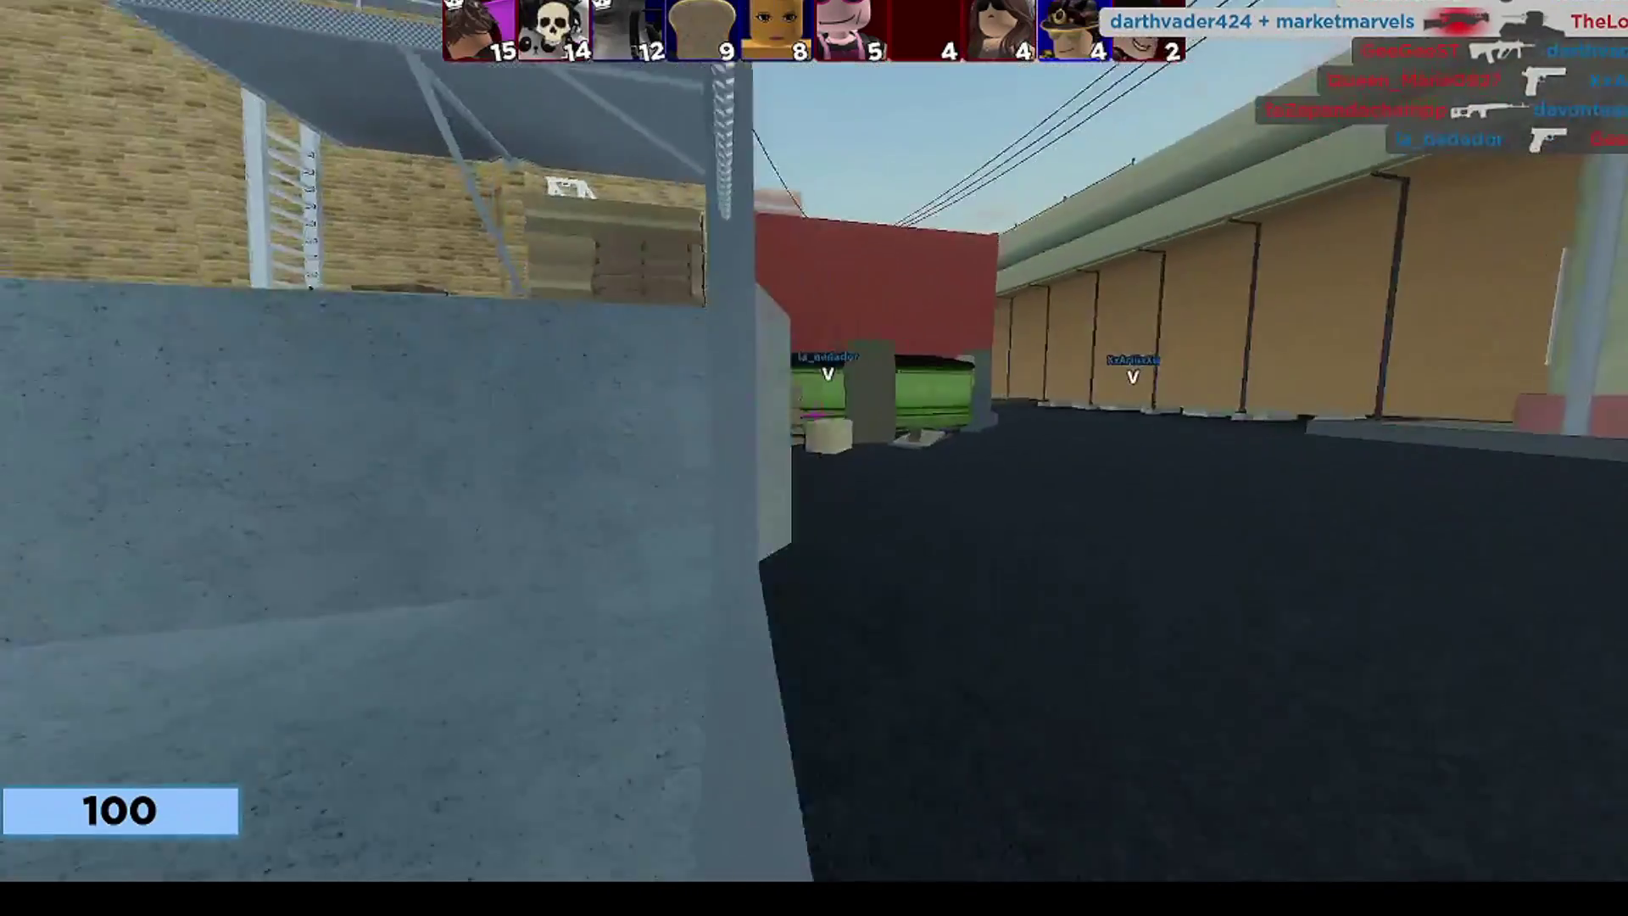
{"action": "key", "text": "1"}
{"action": "key", "text": "w"}
{"action": "left_click", "coordinate": [814, 424]}
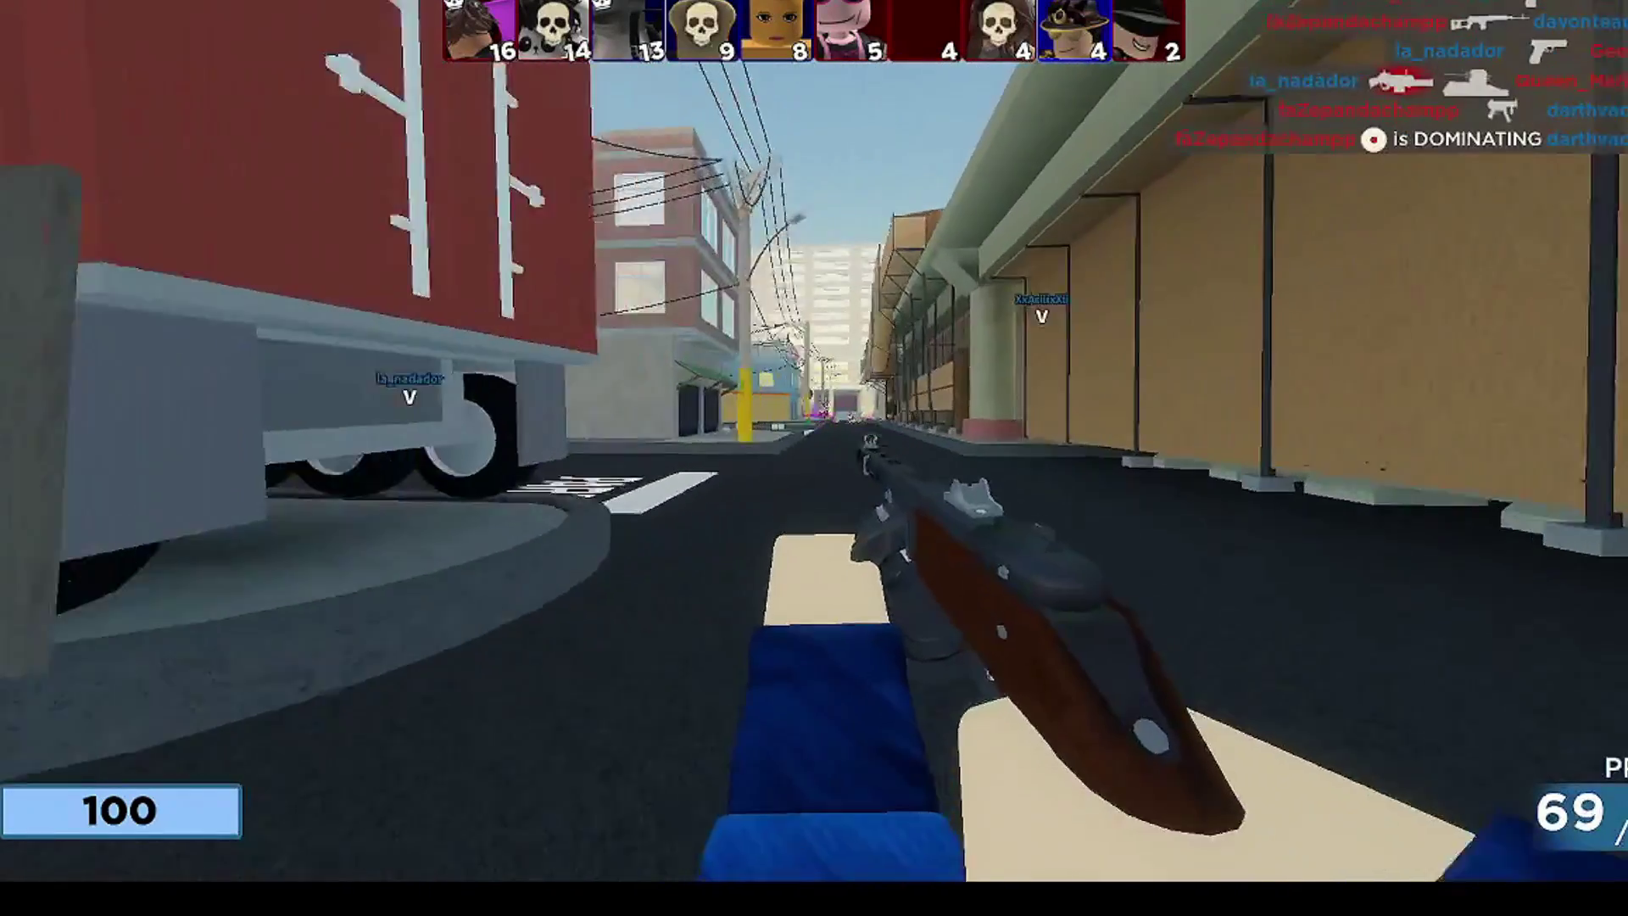
{"action": "key", "text": "s"}
{"action": "key", "text": "d"}
{"action": "left_click", "coordinate": [815, 433]}
{"action": "key", "text": "a"}
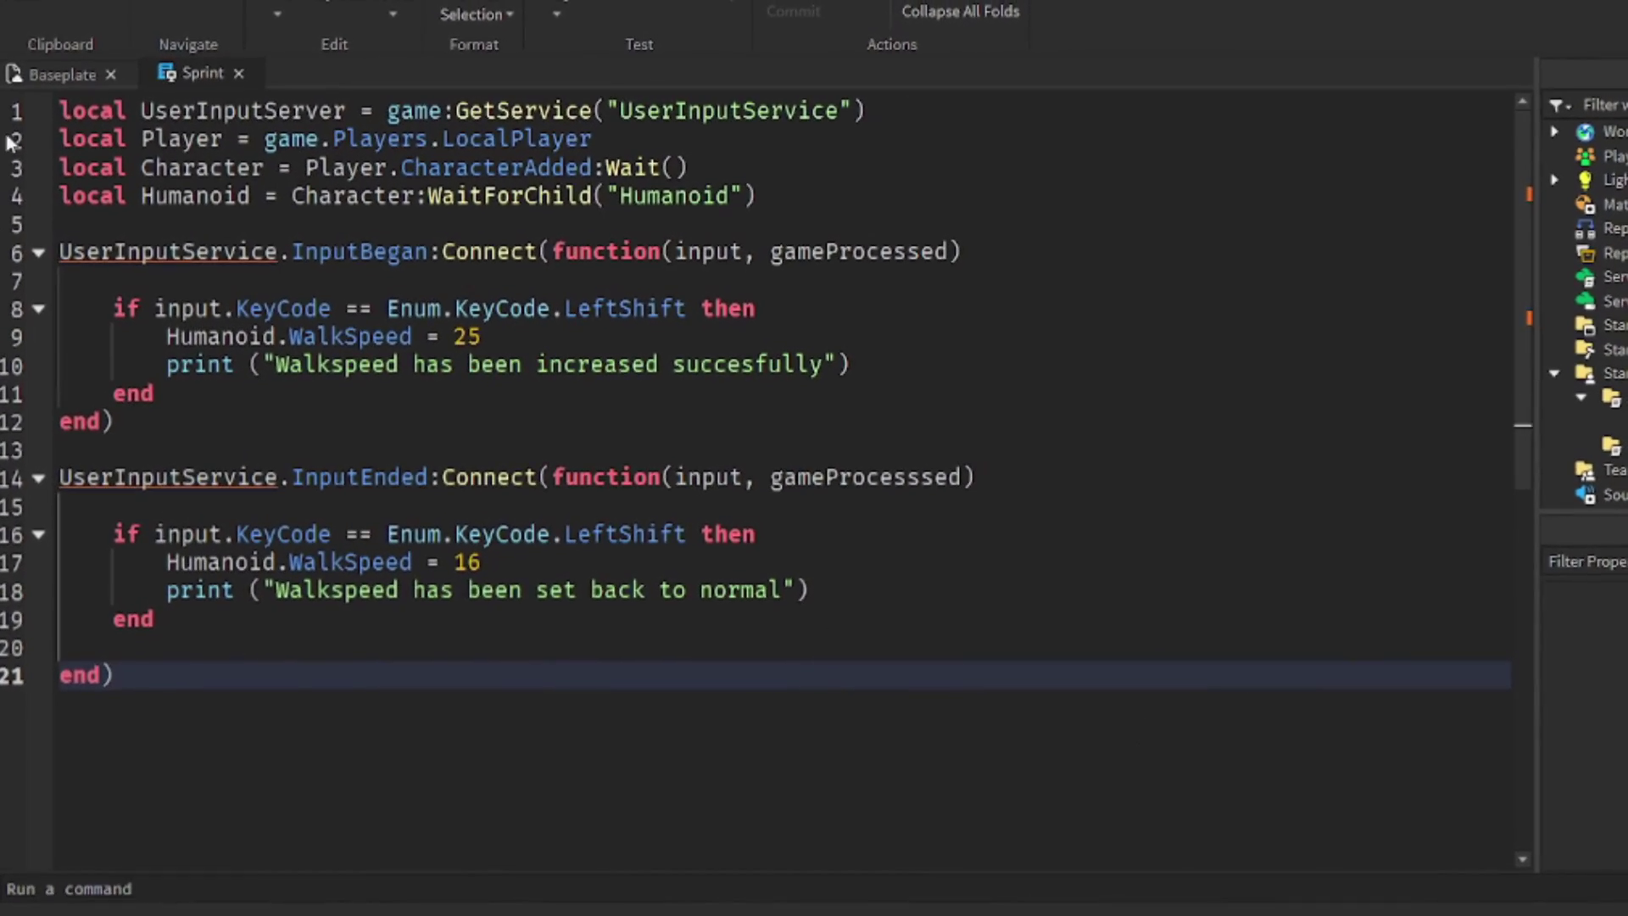
- Compare the variable name declared in line 1 of the Sprint script with the underlined UserInputService references in lines 6 and 14
{"action": "double_click", "coordinate": [288, 106]}
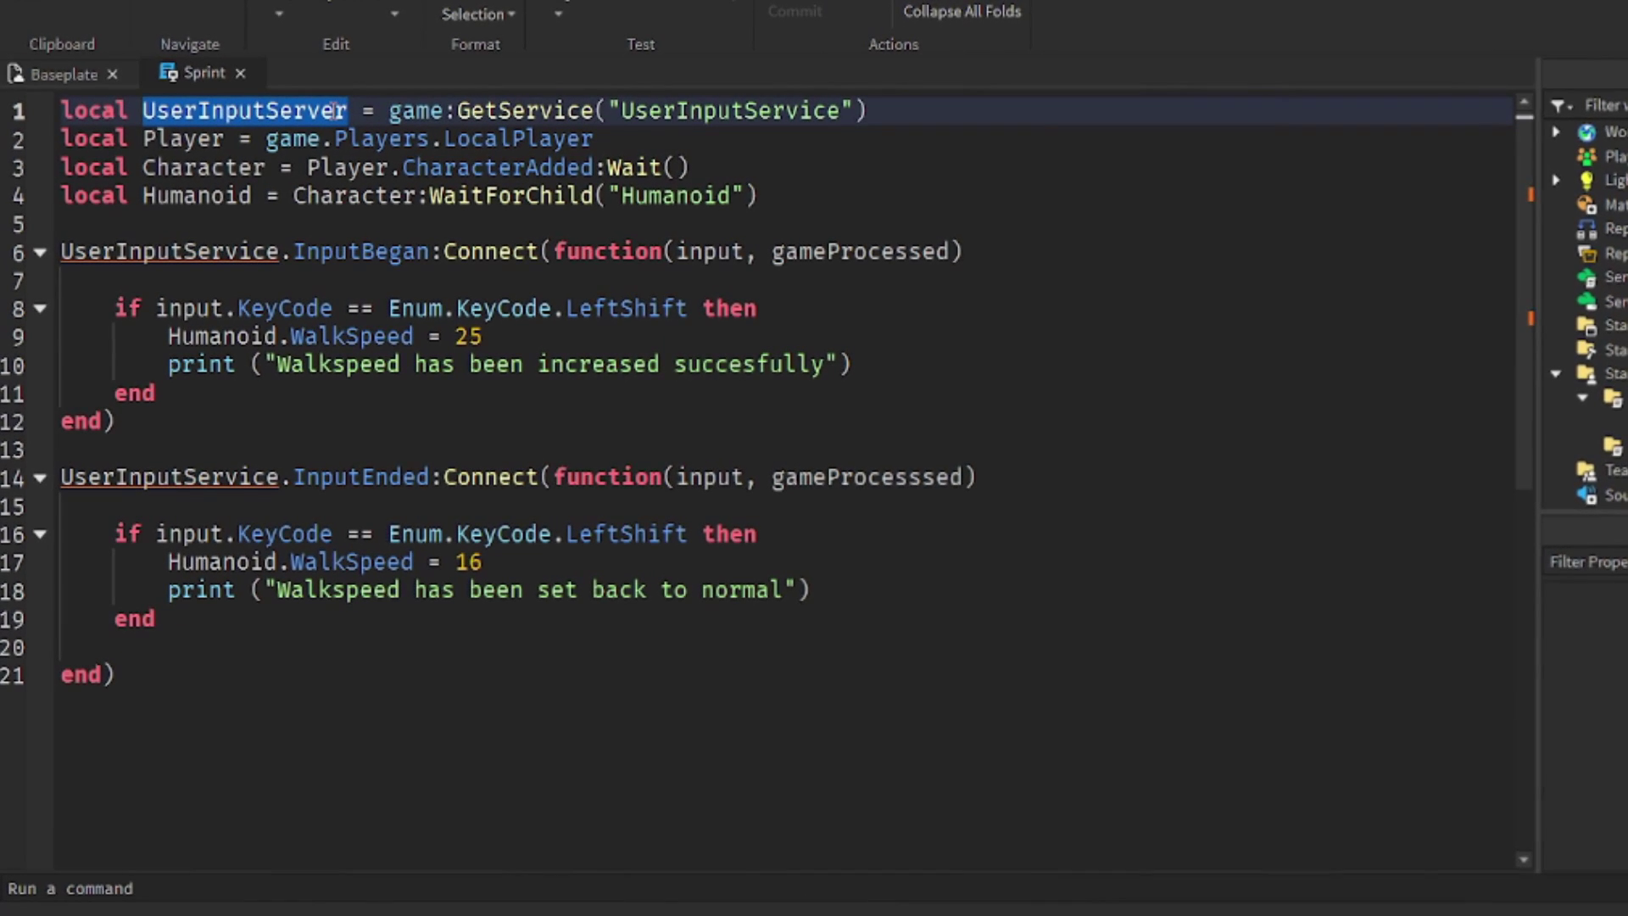
{"action": "mouse_move", "coordinate": [151, 252]}
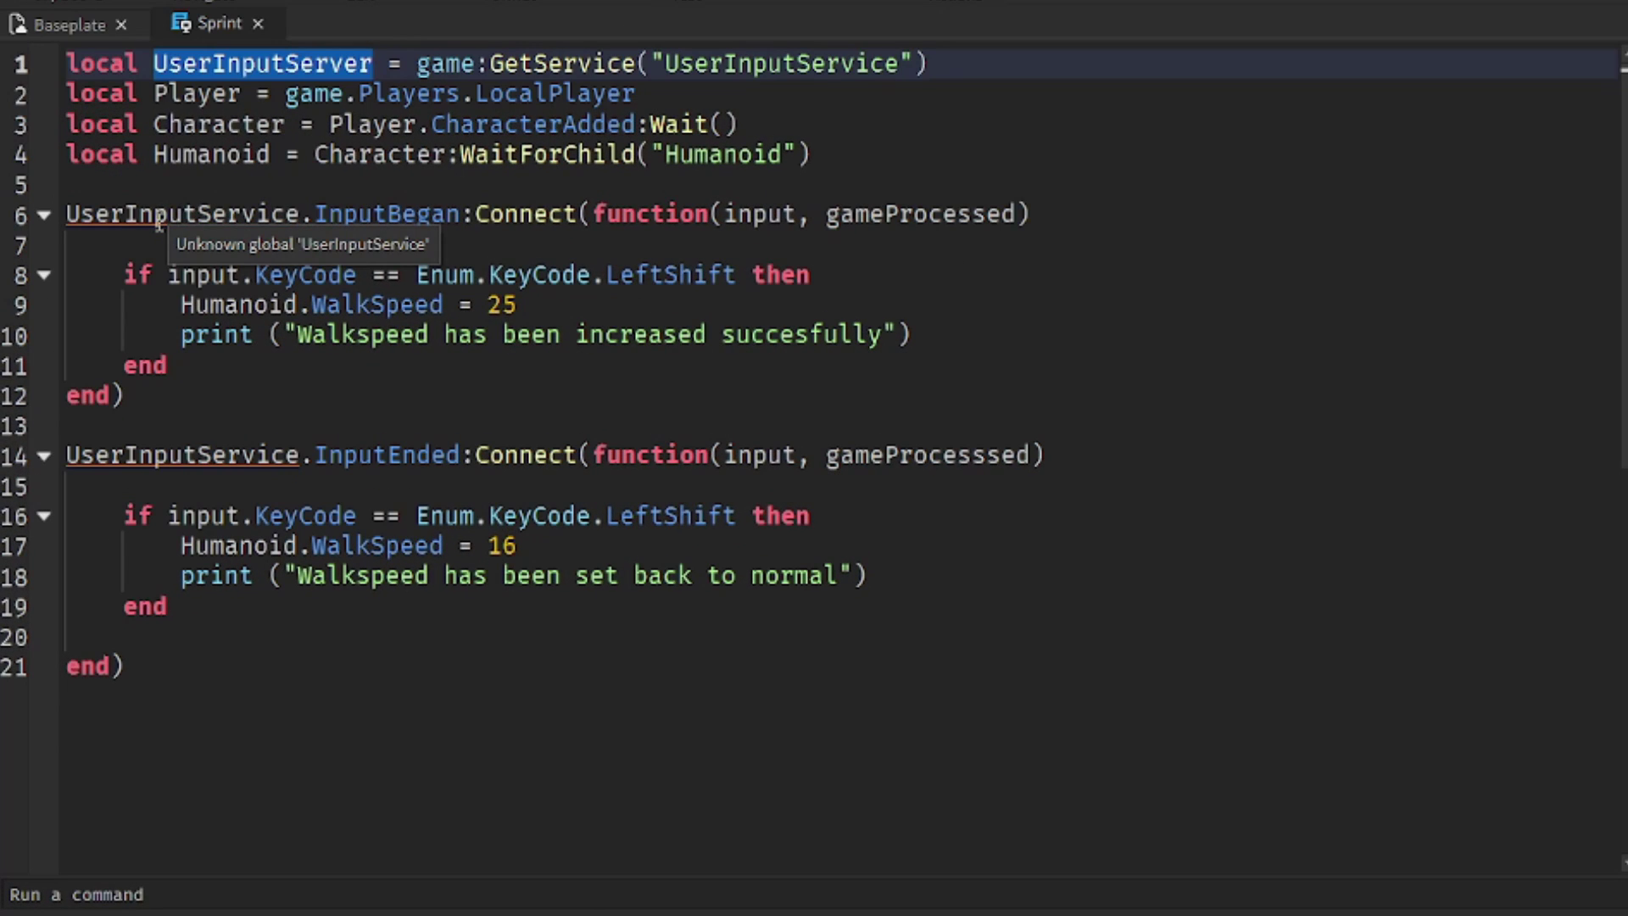
{"action": "double_click", "coordinate": [159, 218]}
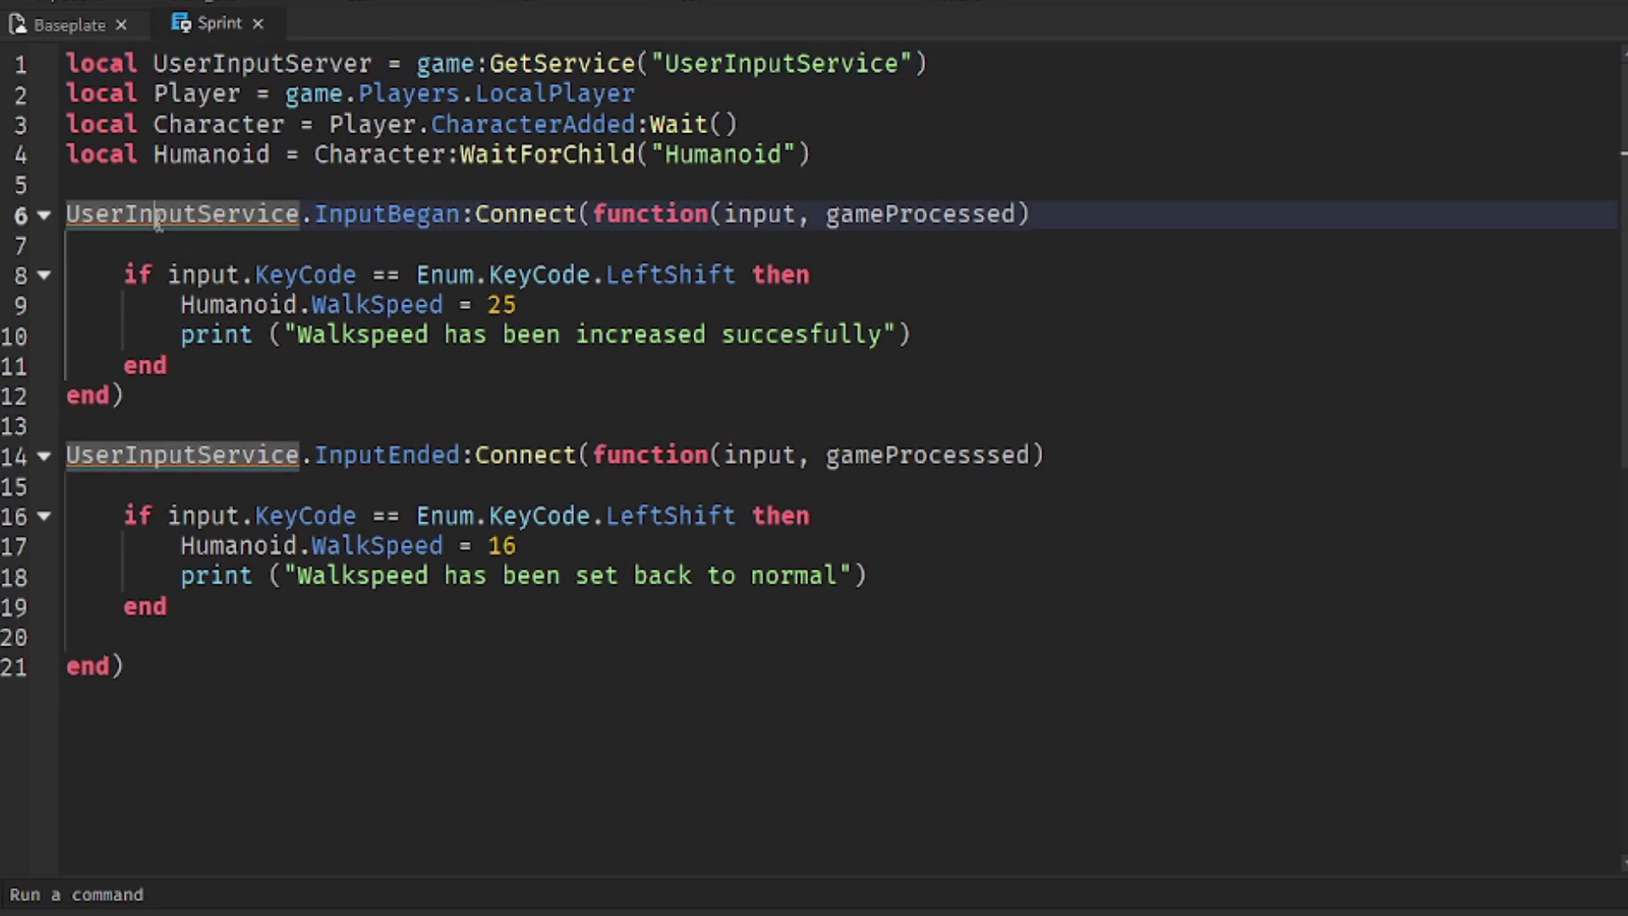
{"action": "double_click", "coordinate": [161, 460]}
{"action": "left_click", "coordinate": [640, 661]}
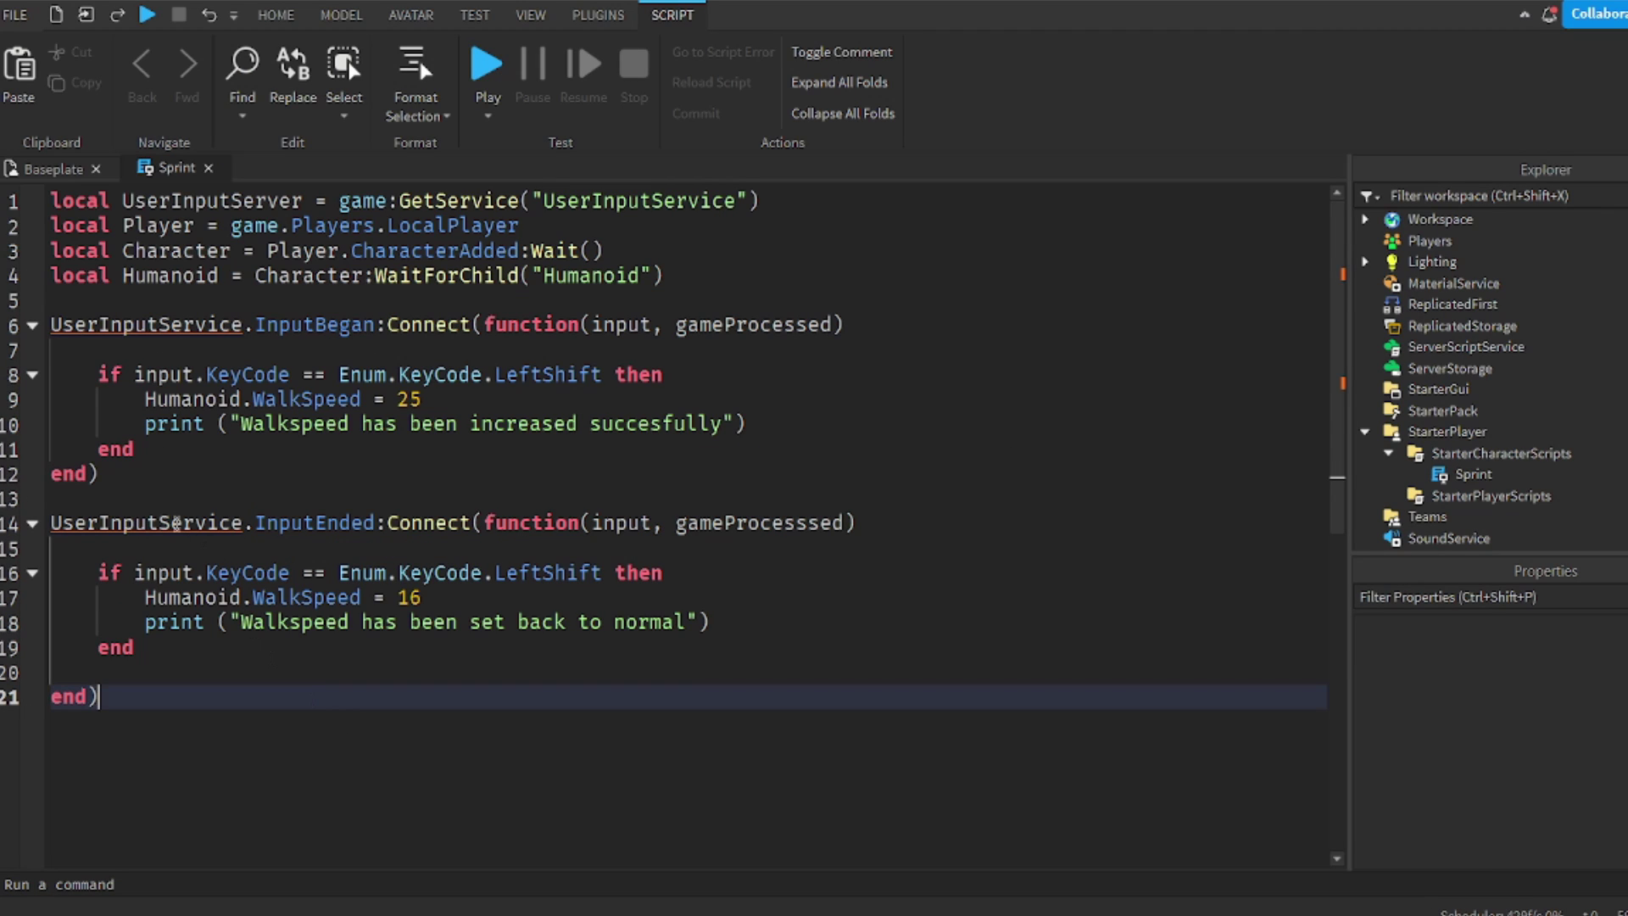
{"action": "mouse_move", "coordinate": [165, 523]}
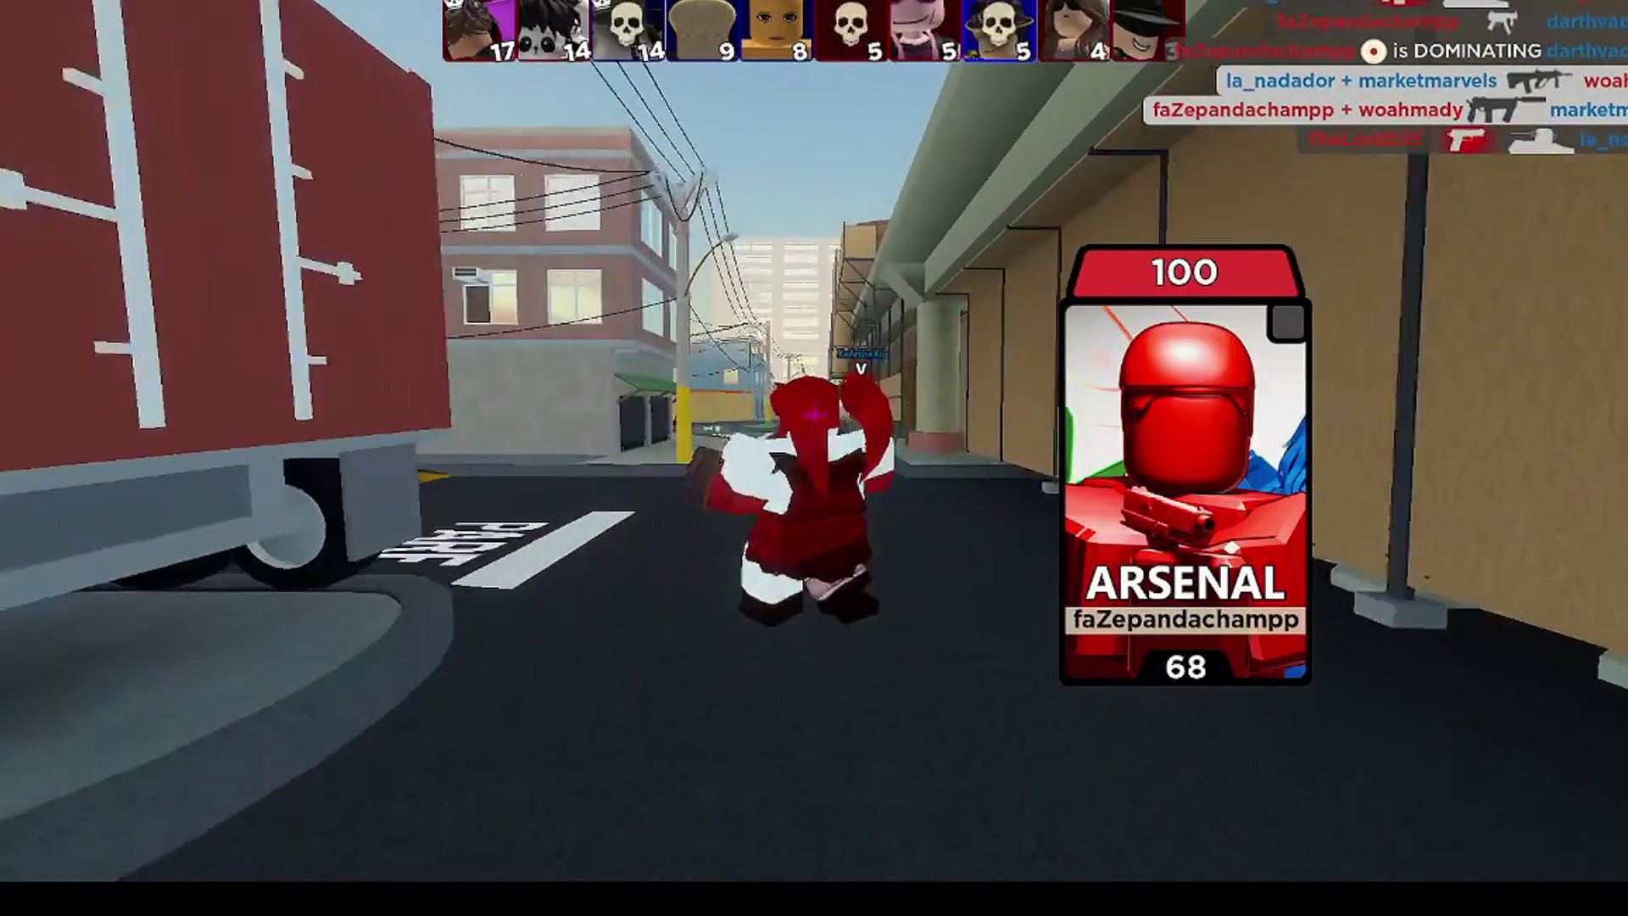
{"action": "key", "text": "w"}
{"action": "key", "text": "q"}
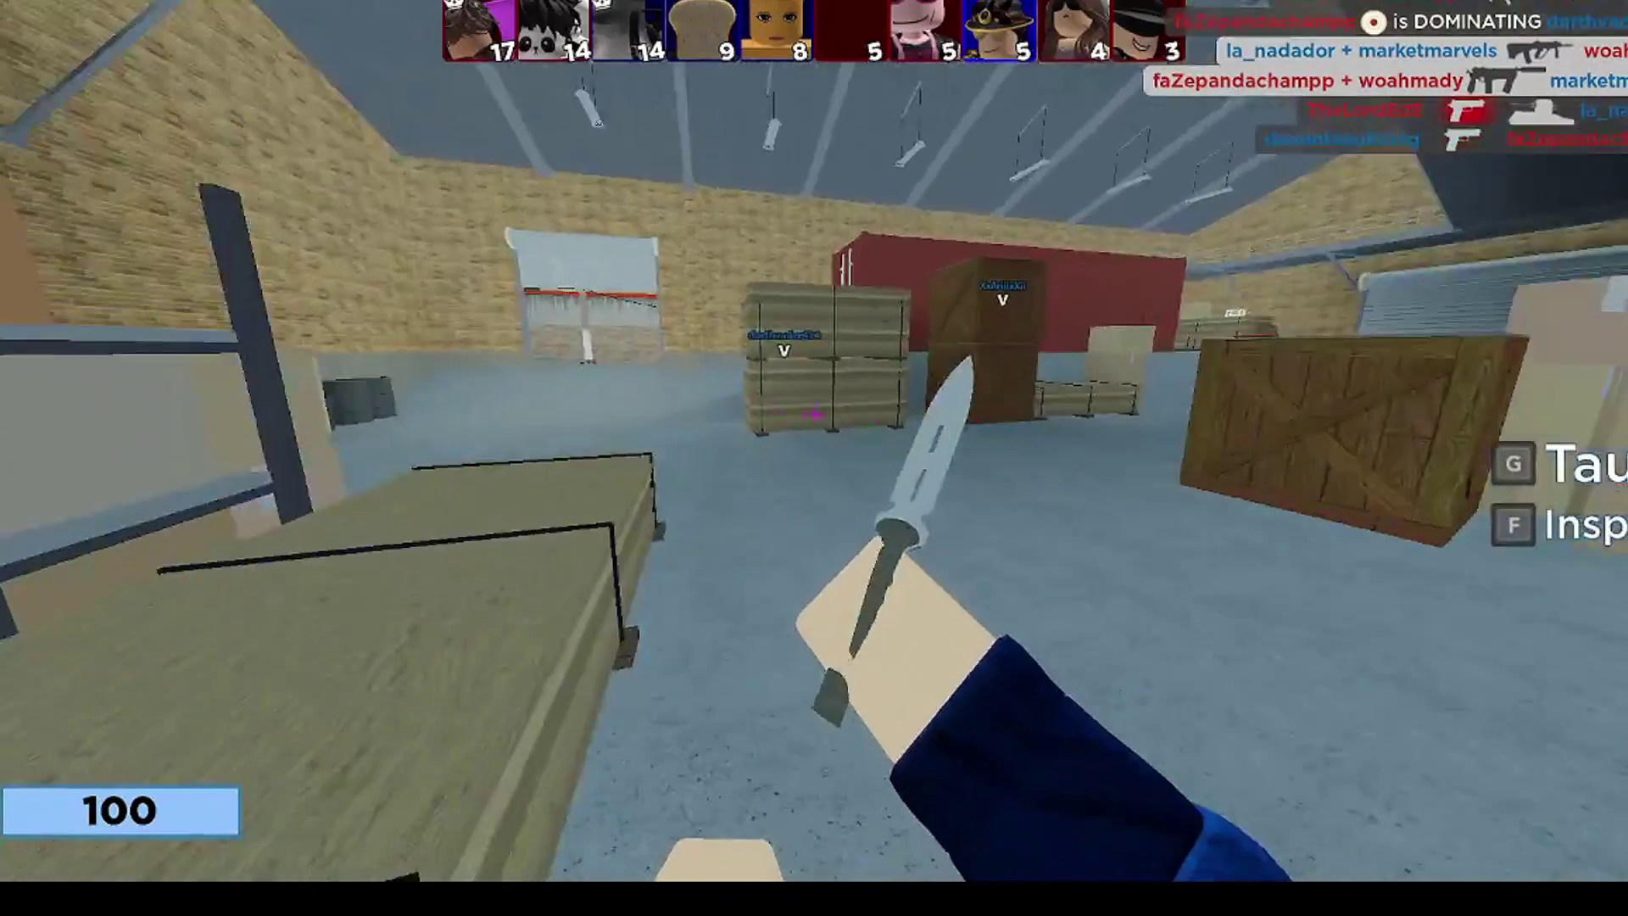
{"action": "key", "text": "1"}
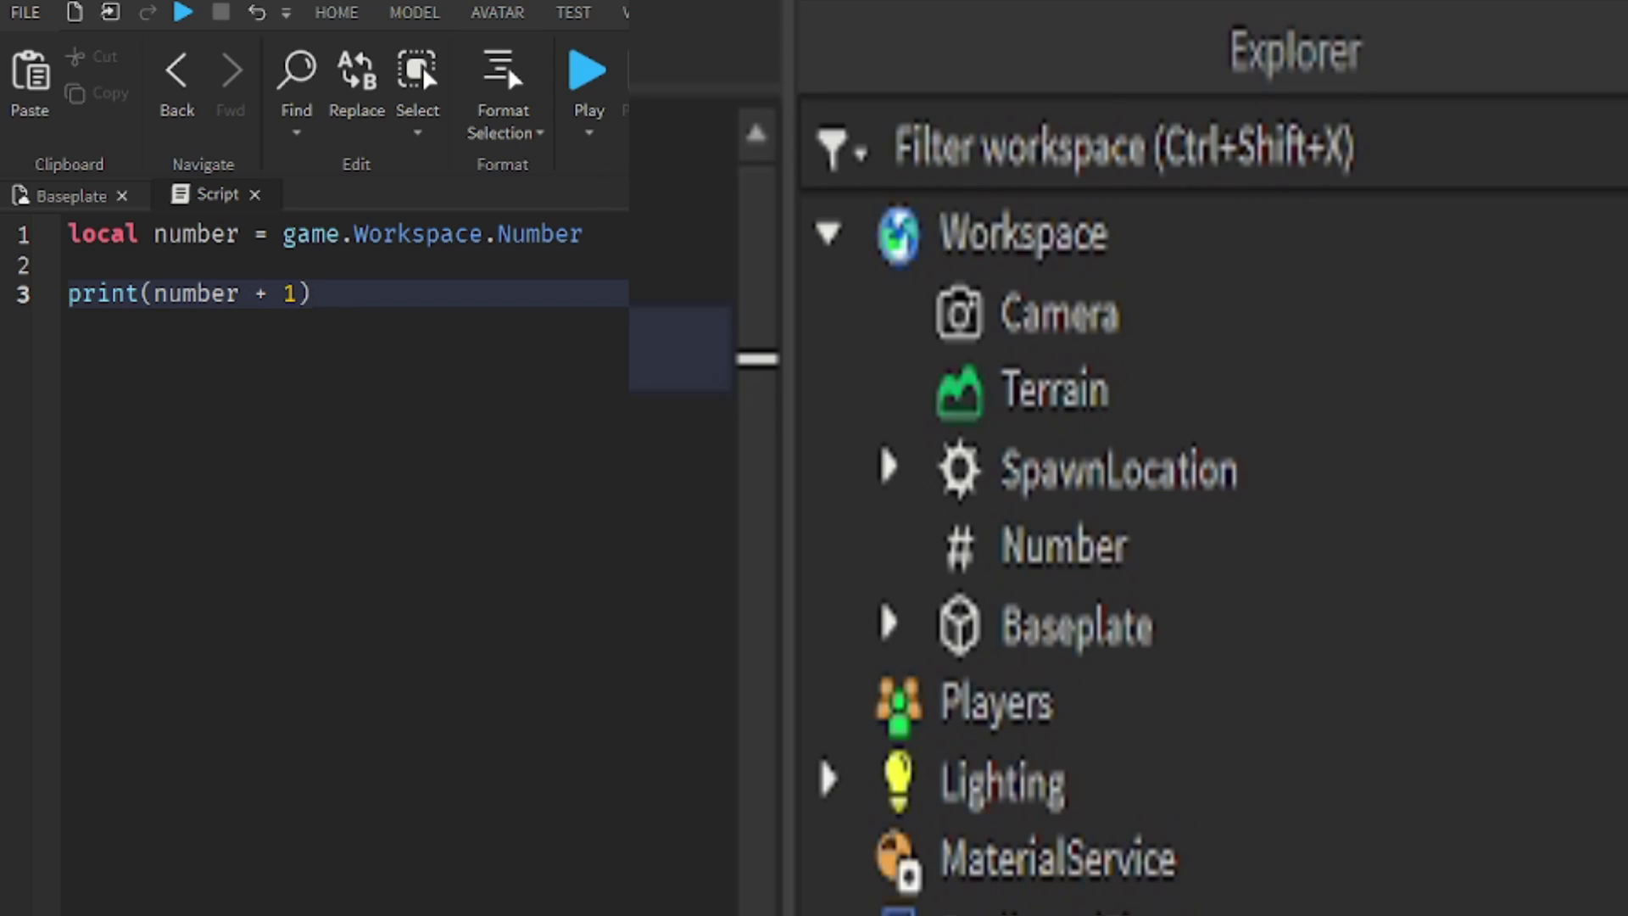
- Start a Run test of the place and show the Output window
{"action": "left_click", "coordinate": [592, 134]}
{"action": "left_click", "coordinate": [612, 225]}
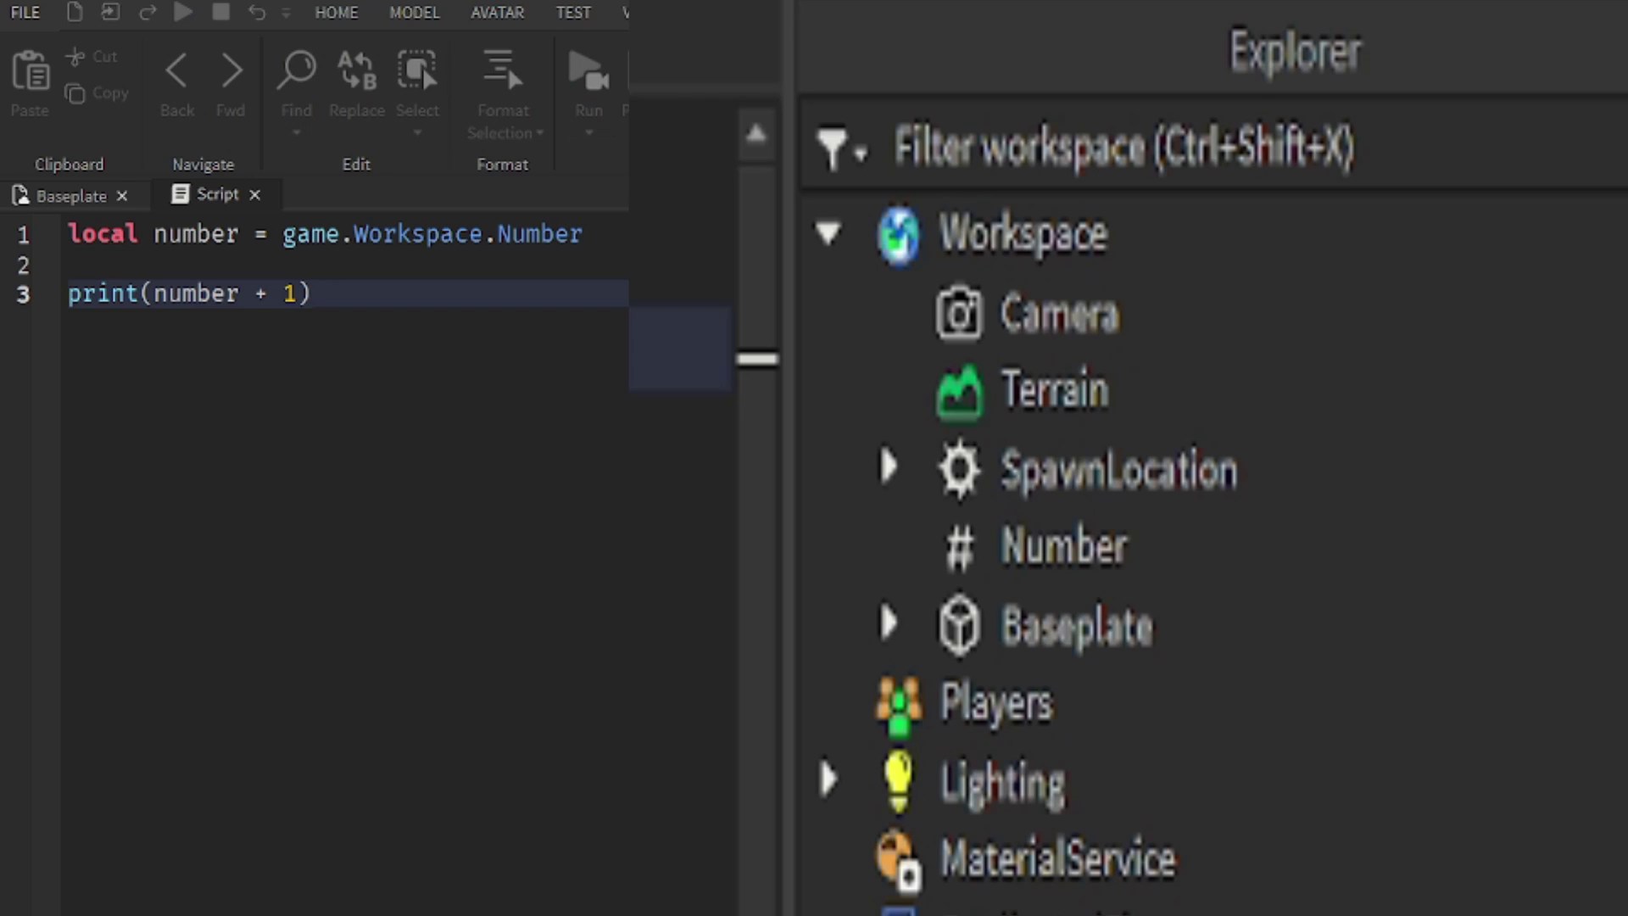
{"action": "left_click", "coordinate": [585, 12]}
{"action": "left_click", "coordinate": [637, 11]}
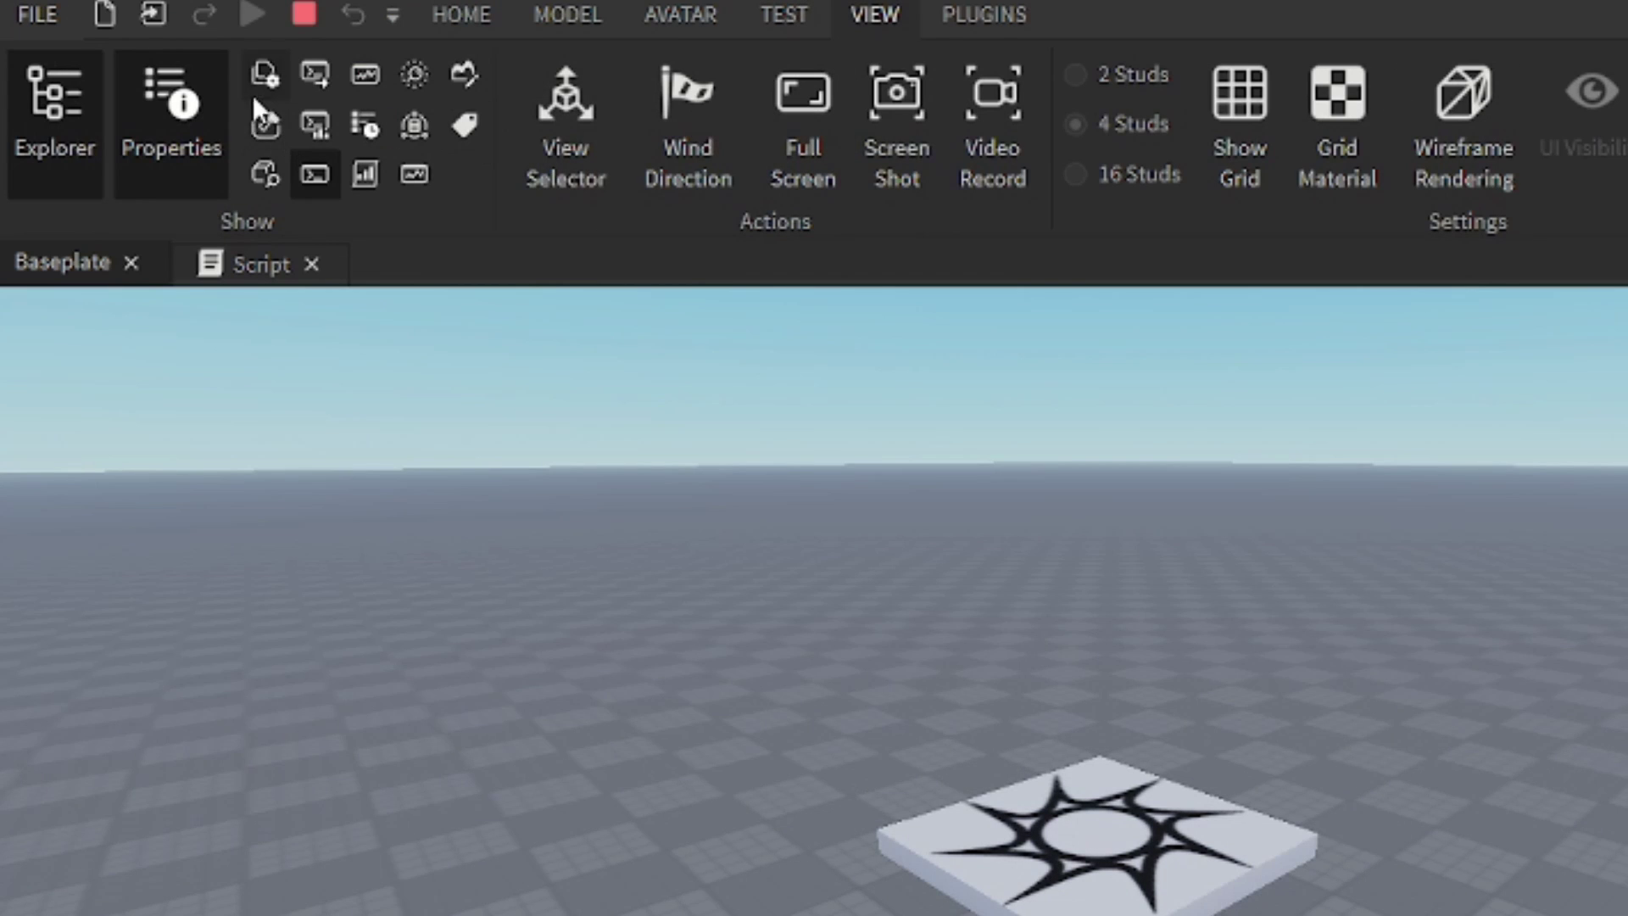
{"action": "left_click", "coordinate": [312, 74]}
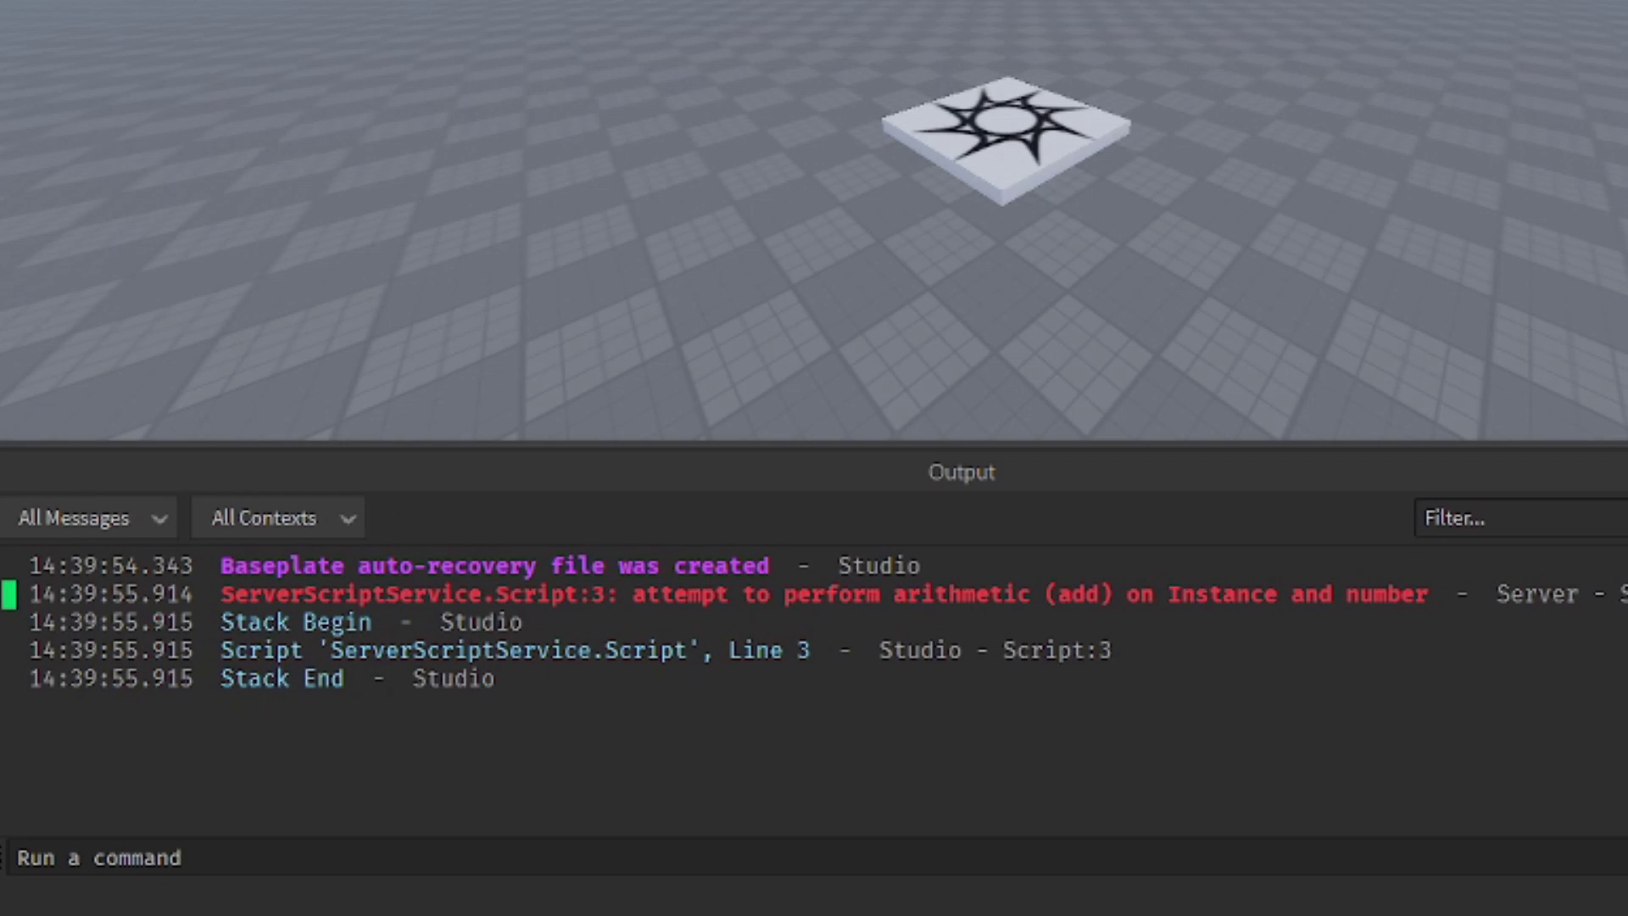
- Open the script line behind the red output error and compare its number variable with the "Instance and number" wording
{"action": "left_click", "coordinate": [1217, 598]}
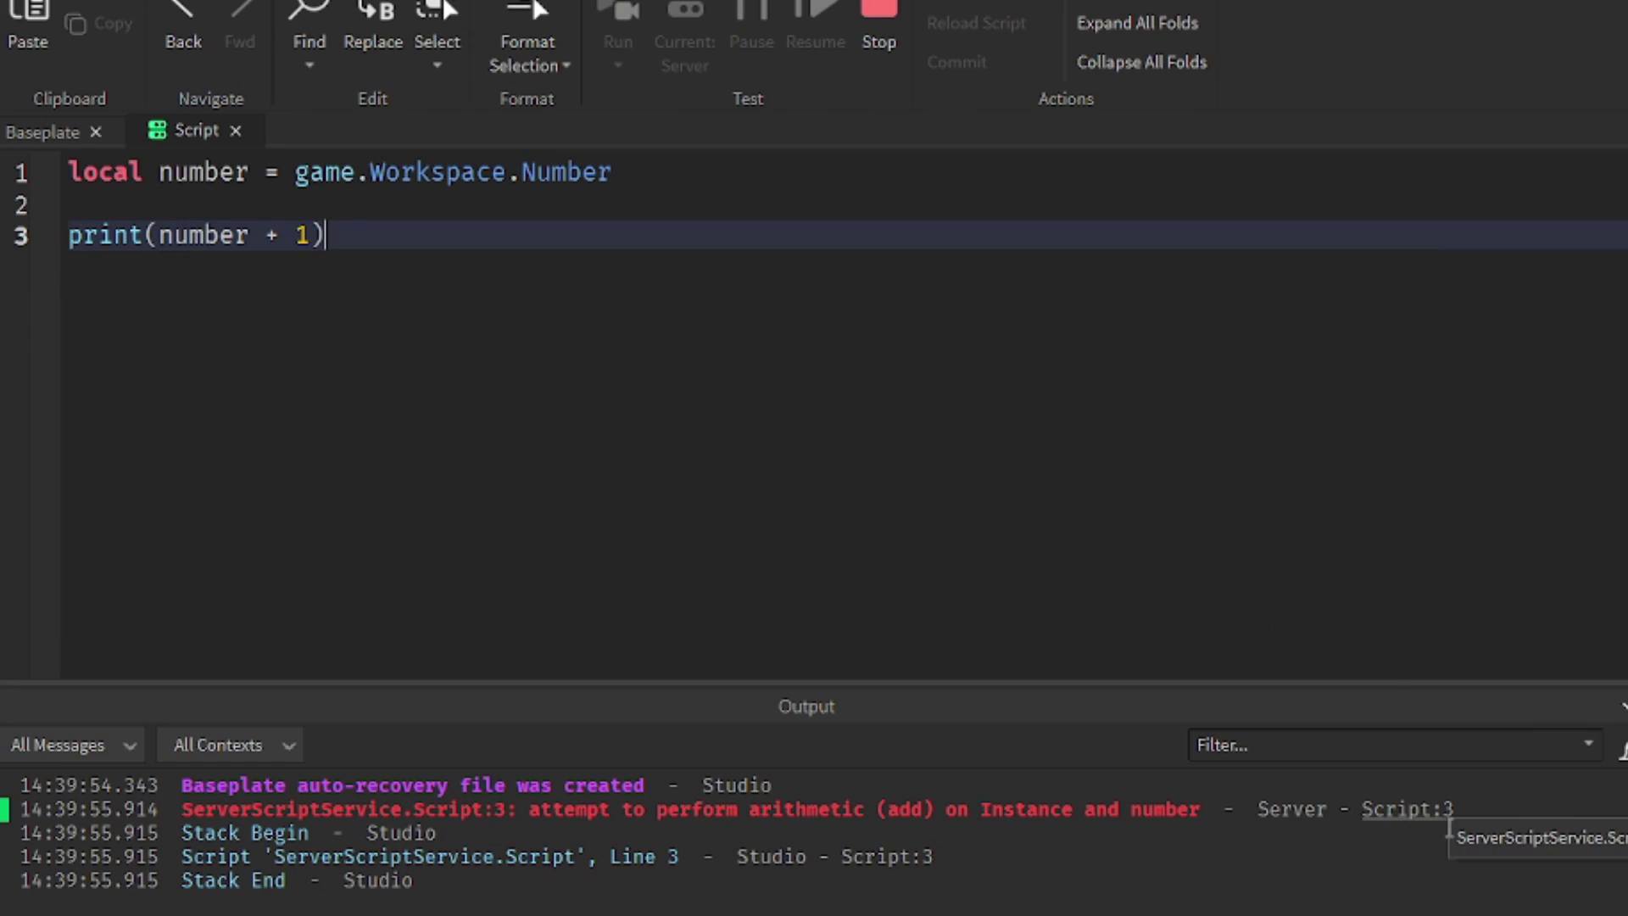
{"action": "left_click_drag", "start_coordinate": [981, 811], "coordinate": [1194, 824]}
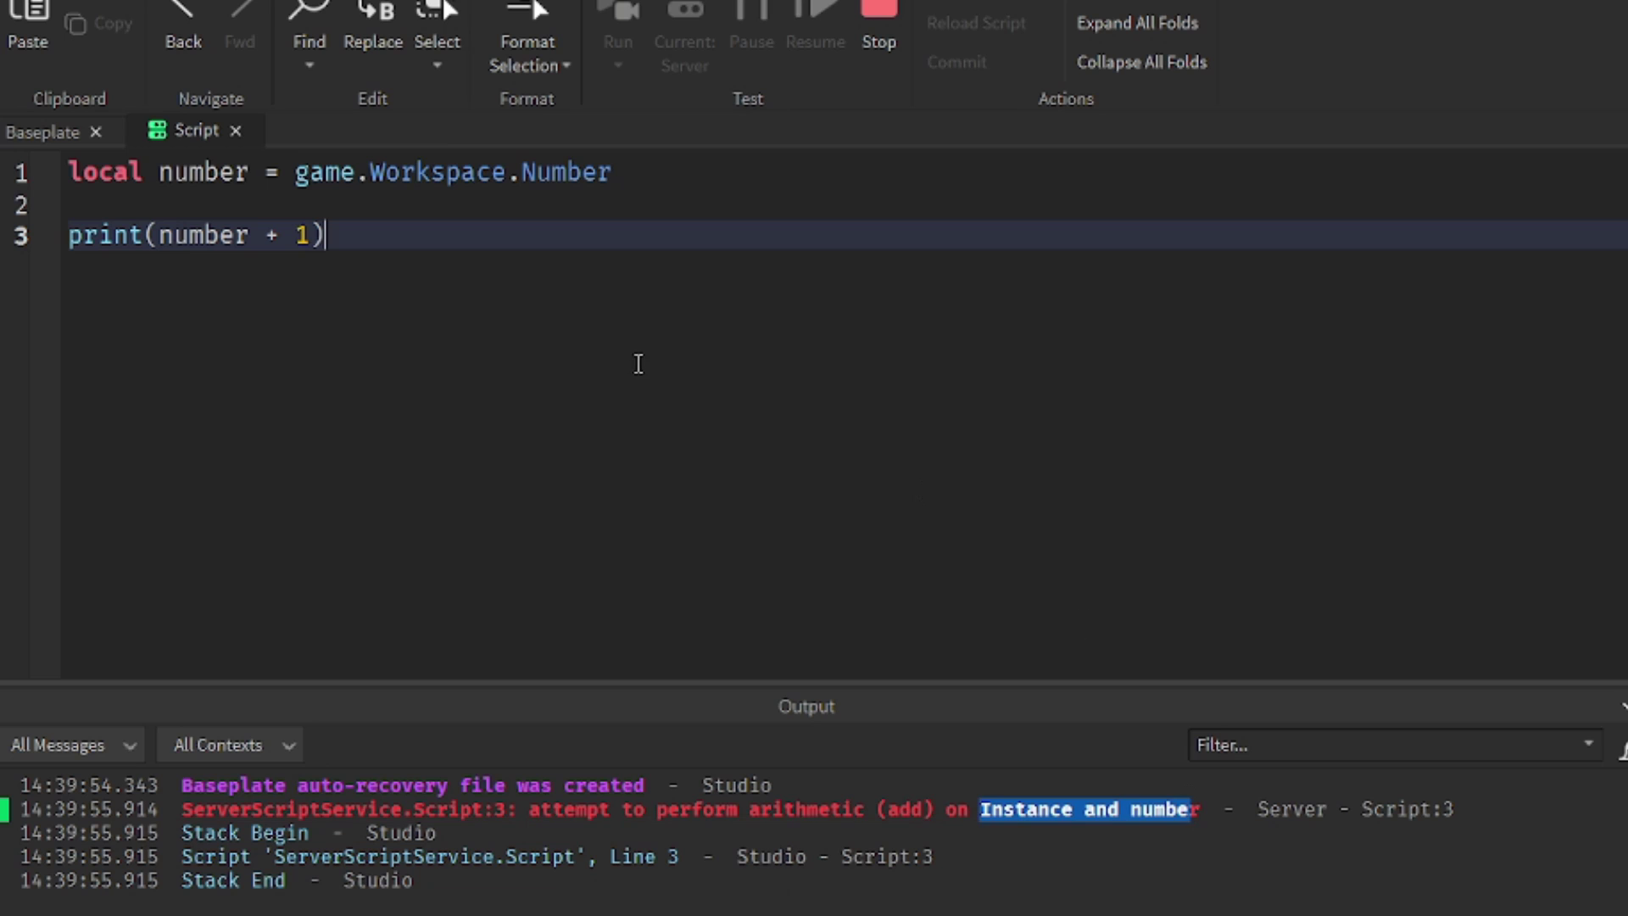
{"action": "double_click", "coordinate": [190, 233]}
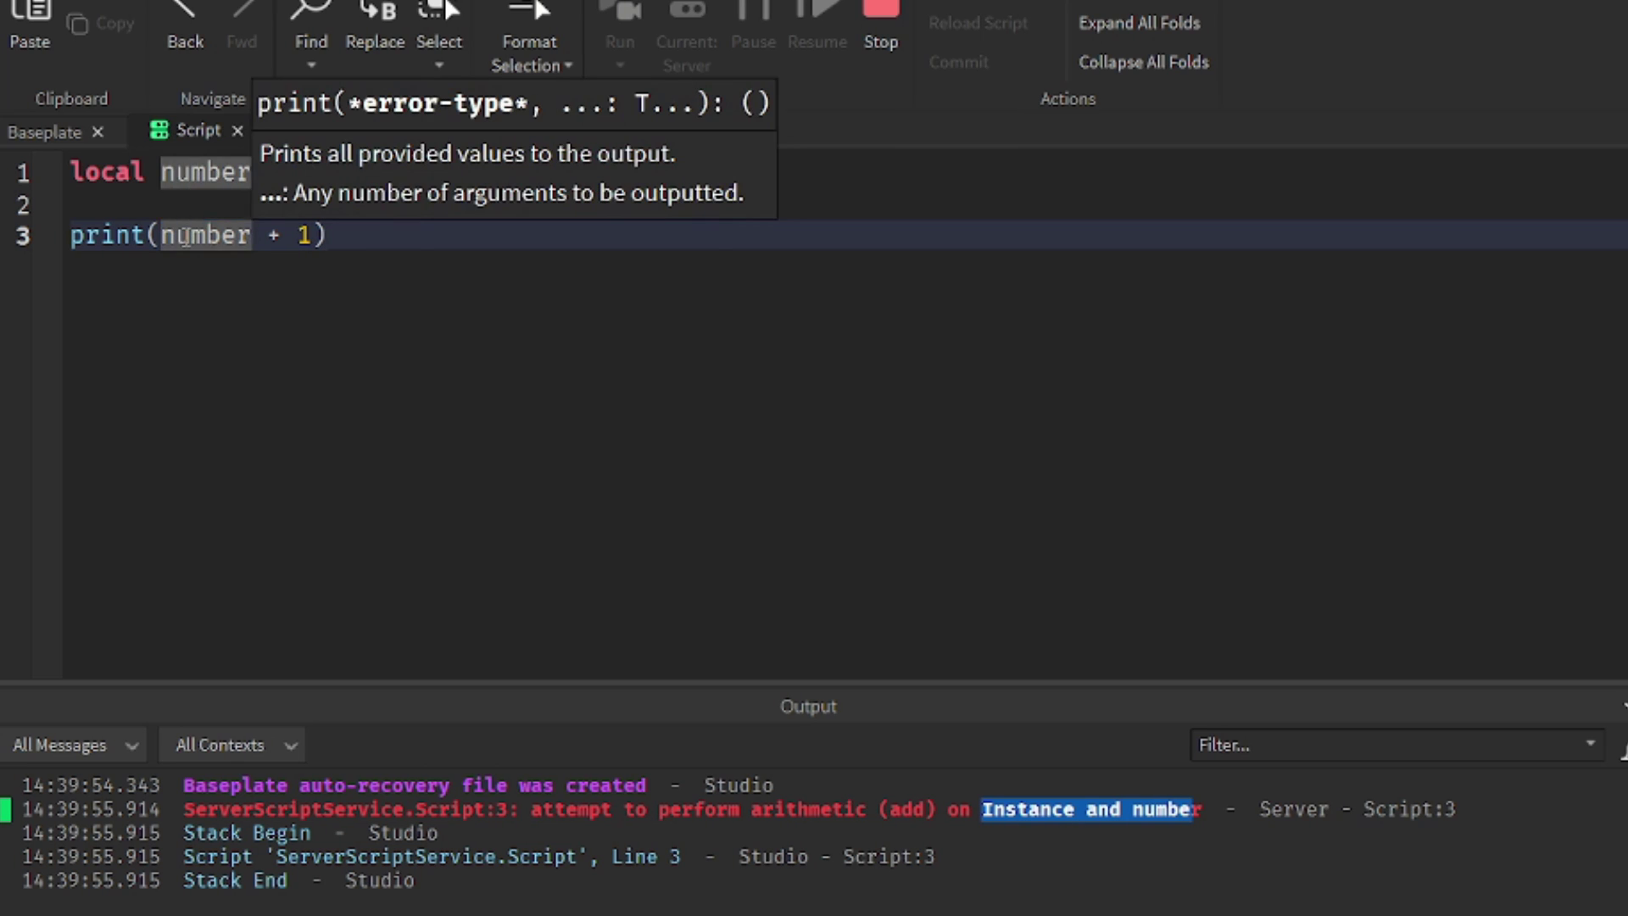
{"action": "left_click", "coordinate": [517, 272]}
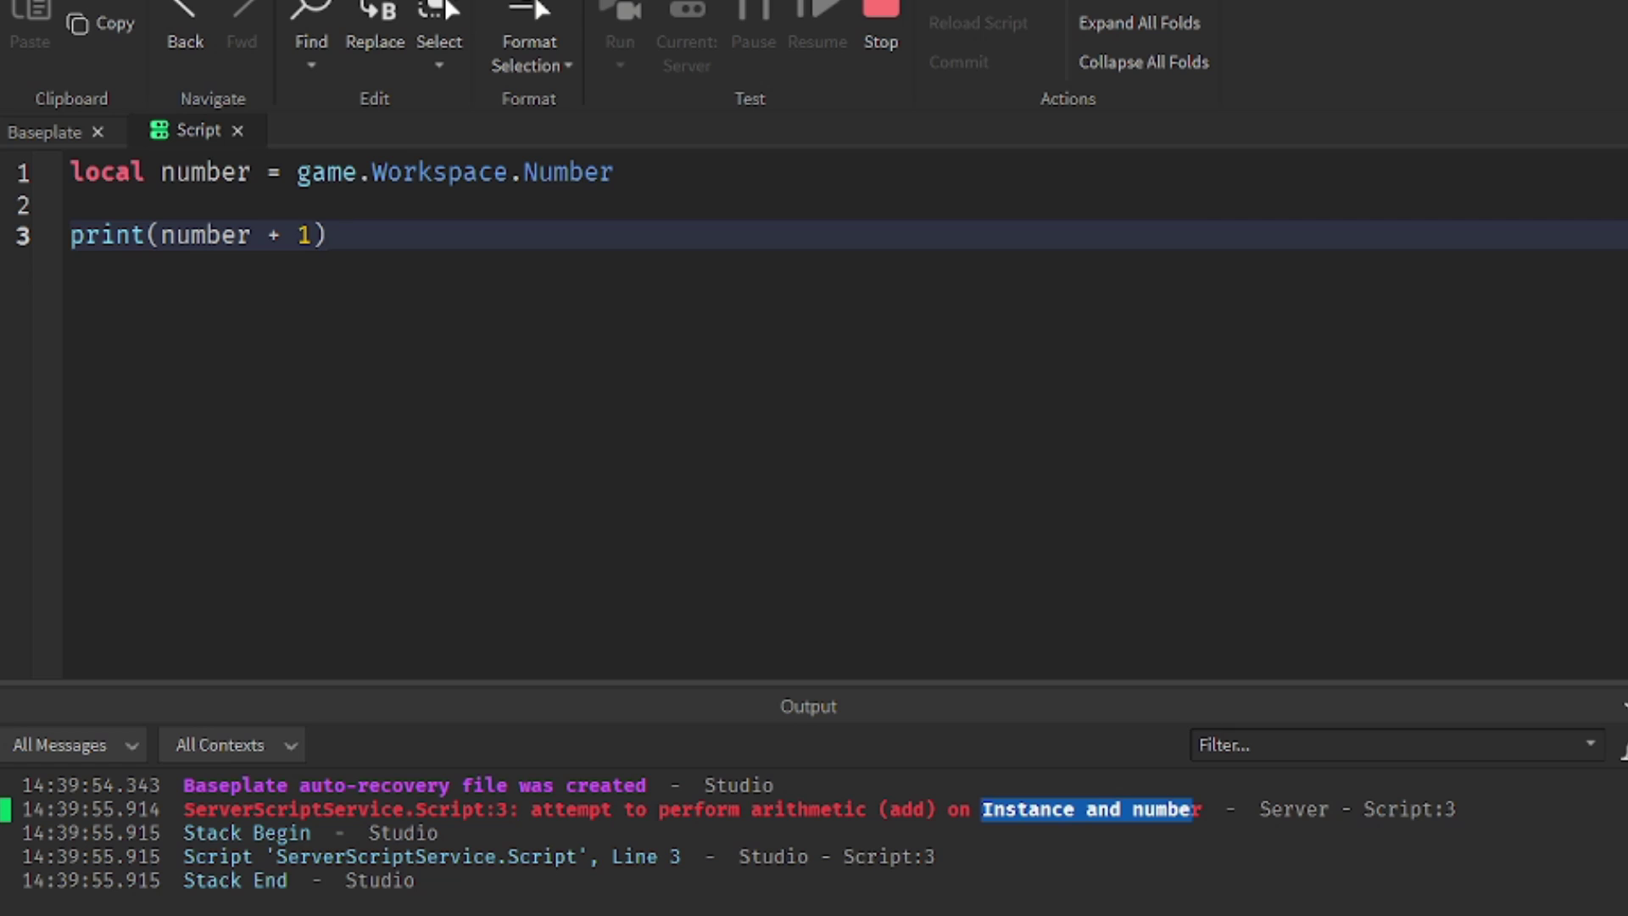
- Stop the test run and append .Value to number in the print statement on line 3 of the script
{"action": "left_click", "coordinate": [866, 5]}
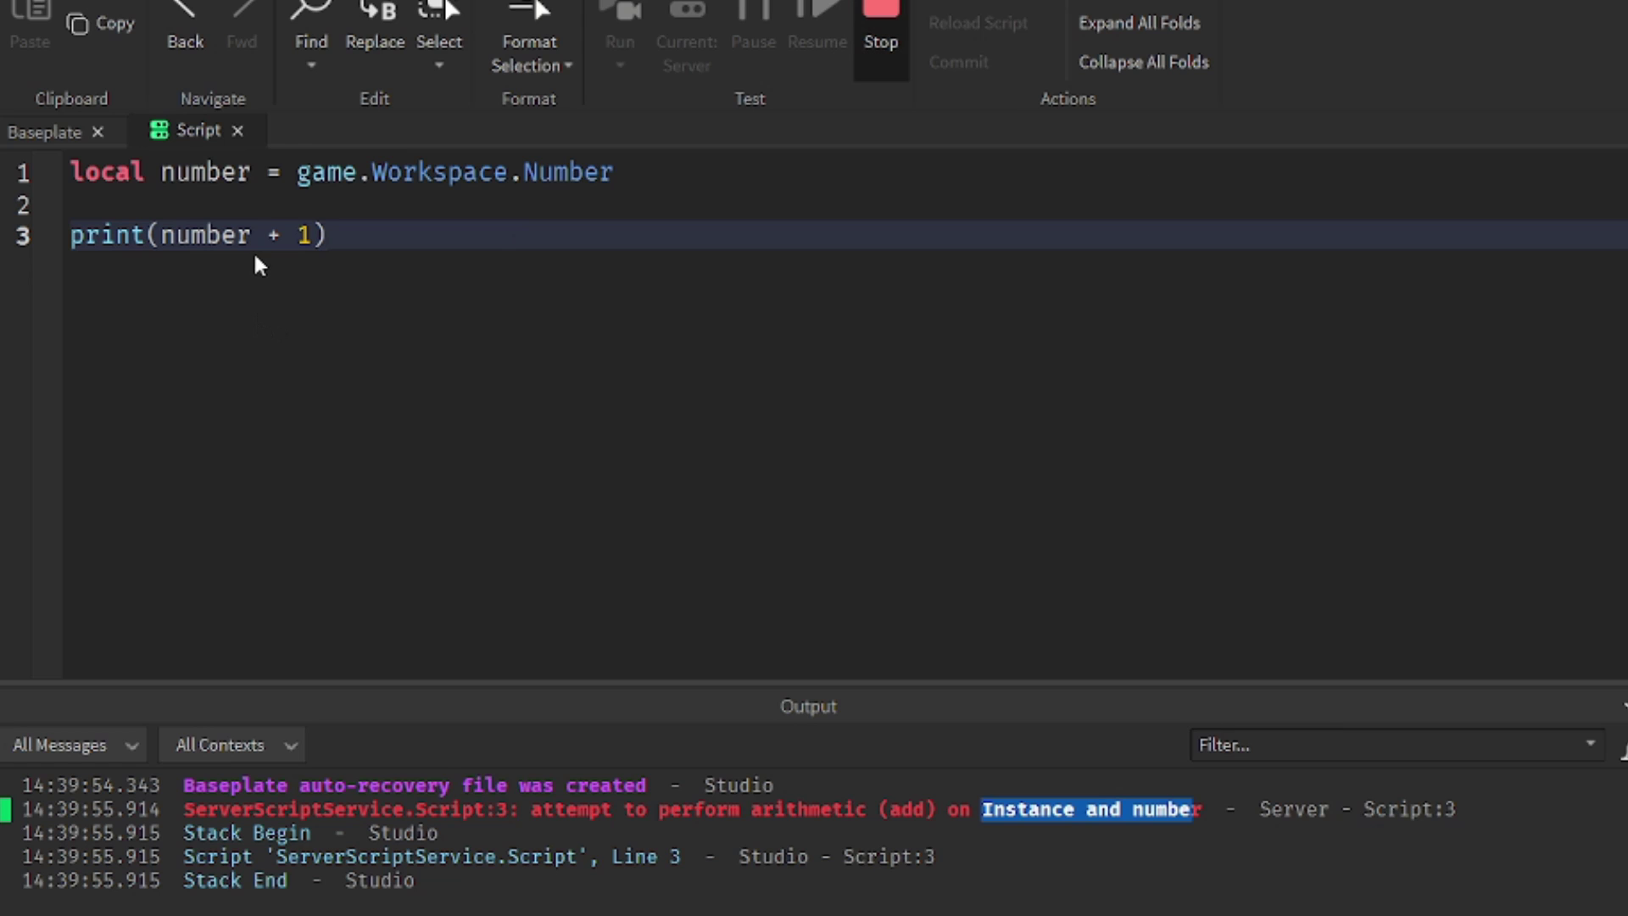
{"action": "left_click", "coordinate": [219, 136]}
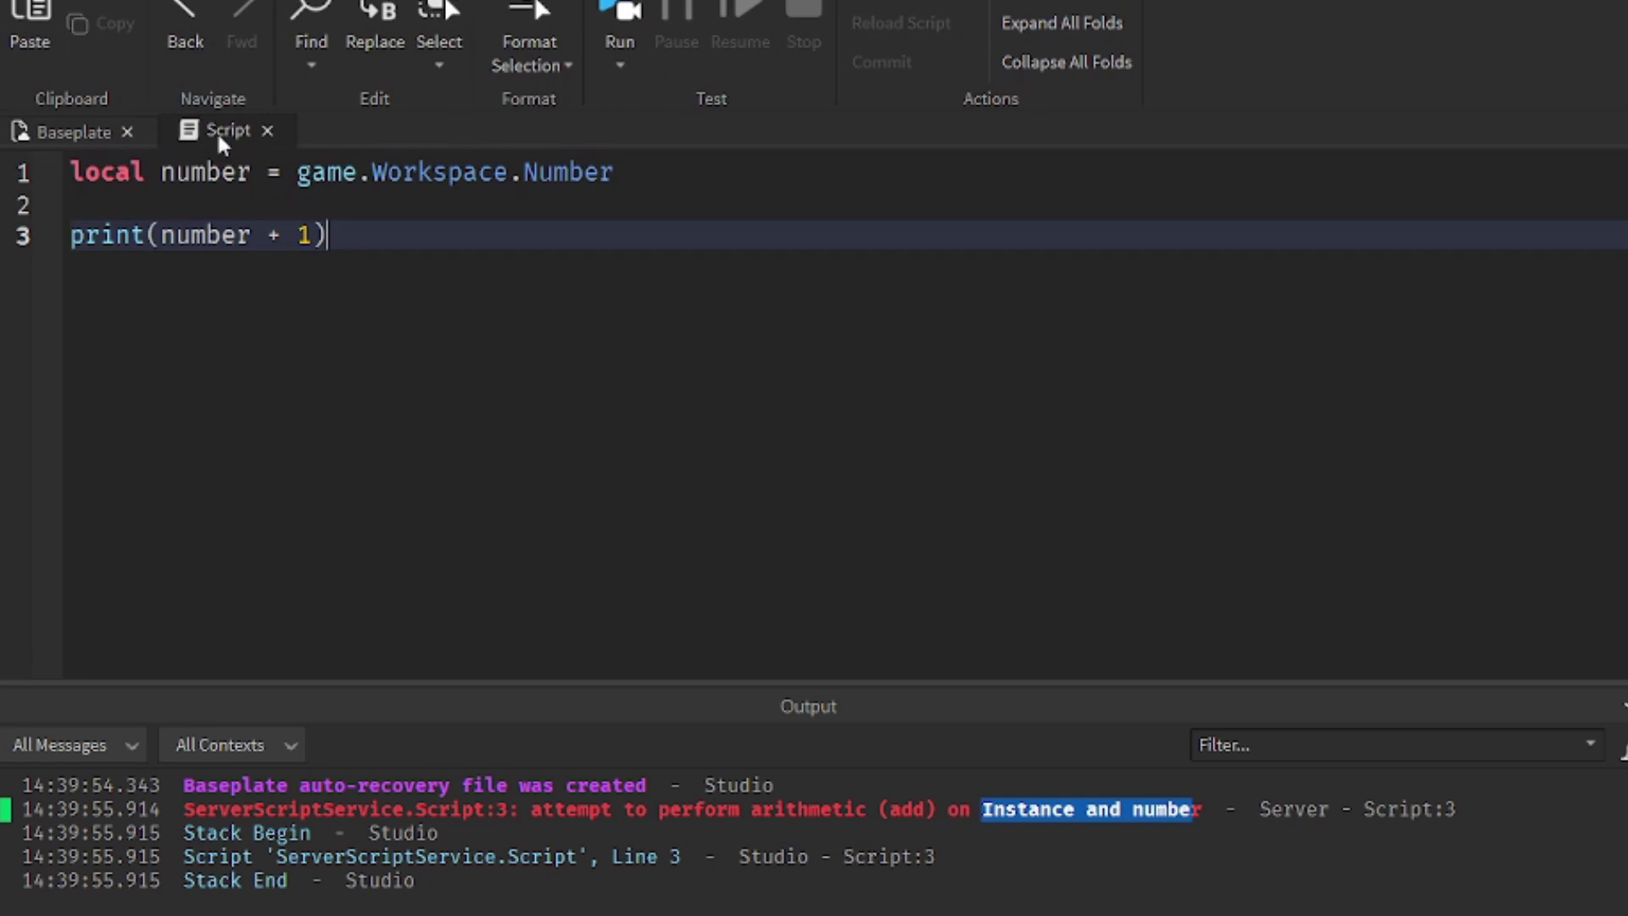
{"action": "left_click", "coordinate": [248, 249]}
{"action": "type", "text": ".Va"}
{"action": "key", "text": "Tab"}
{"action": "key", "text": "BackSpace"}
{"action": "key", "text": "BackSpace"}
{"action": "key", "text": "BackSpace"}
{"action": "key", "text": "BackSpace"}
{"action": "key", "text": "BackSpace"}
{"action": "type", "text": "Va"}
{"action": "key", "text": "Tab"}
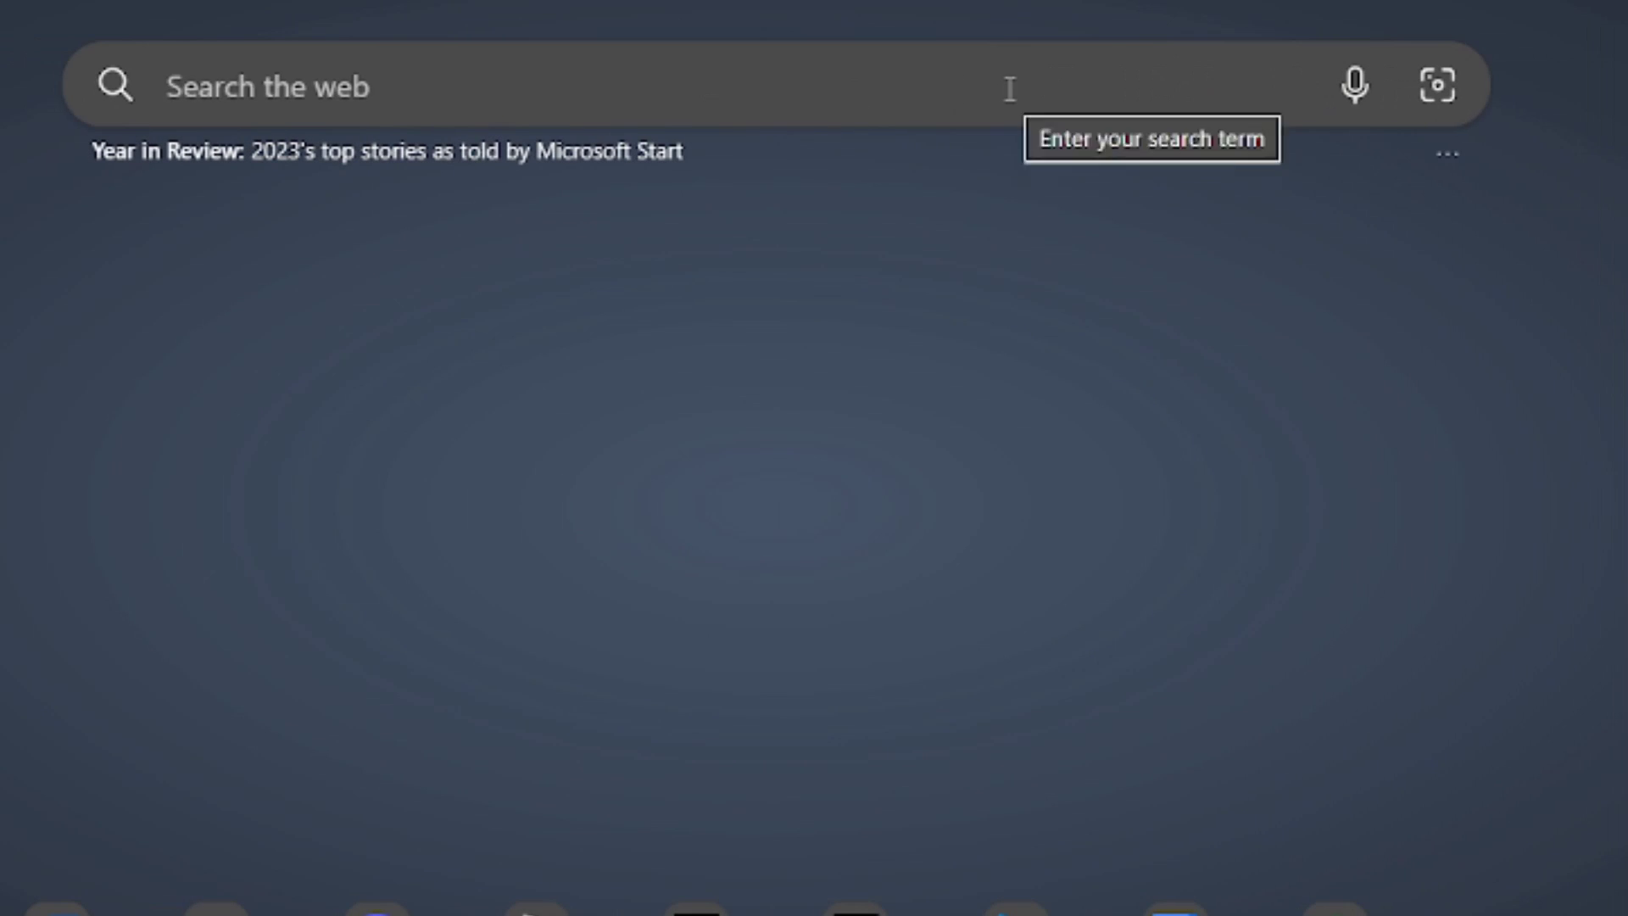
- Search the web for "Devforum roblox" in the browser, open the Roblox Developer Forum and look through its categories
{"action": "type", "text": "Devfor"}
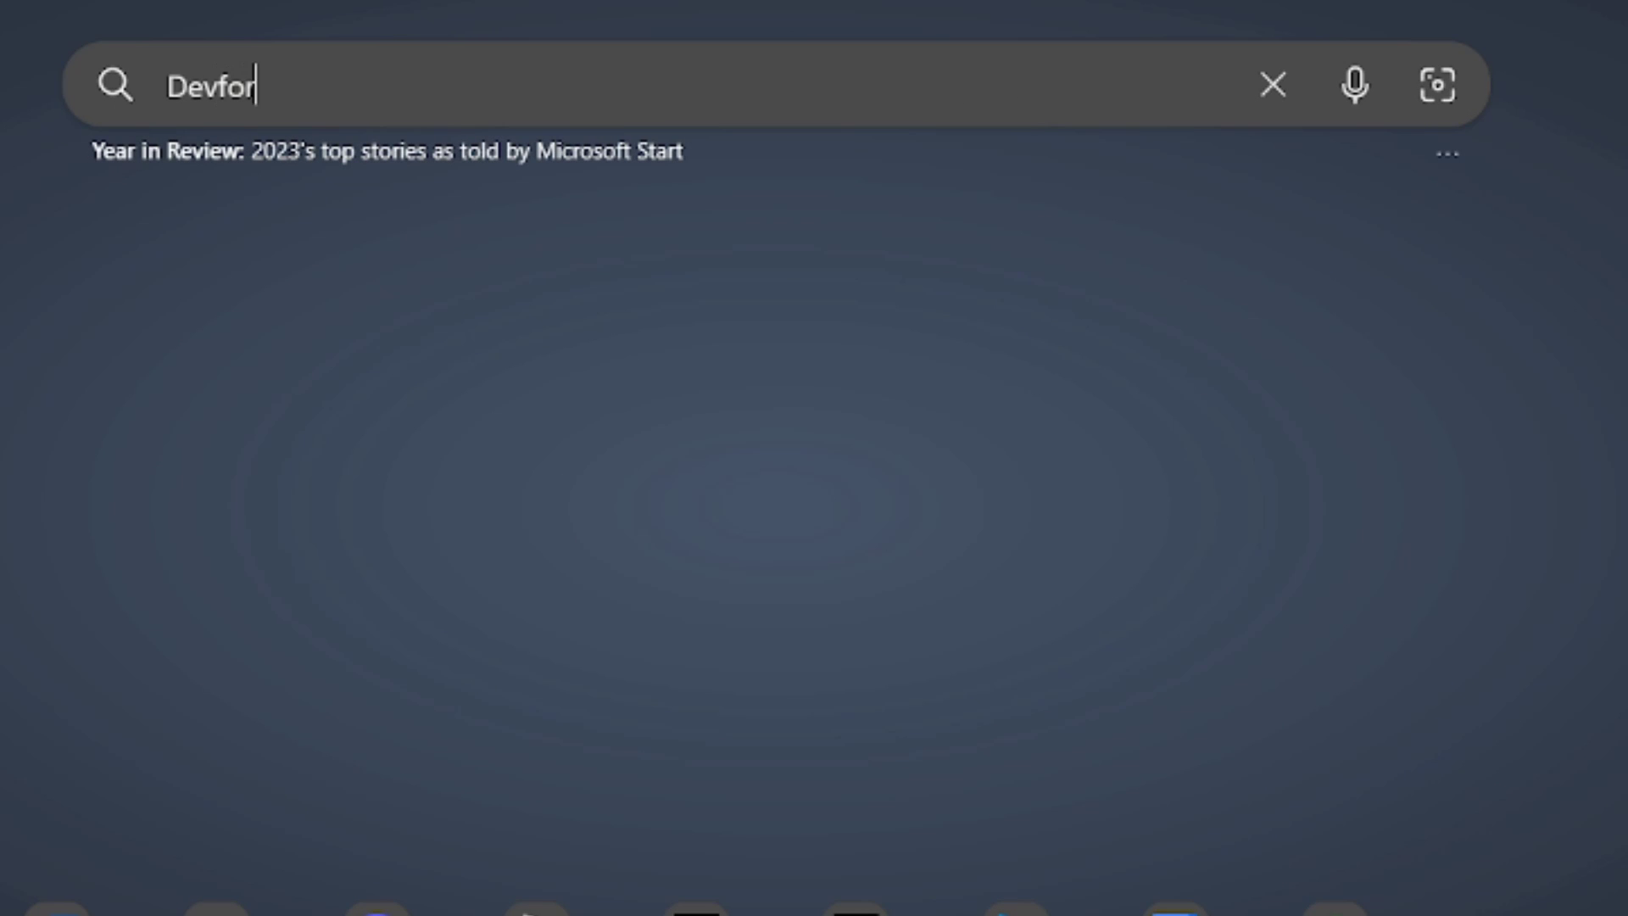
{"action": "type", "text": "um roblox"}
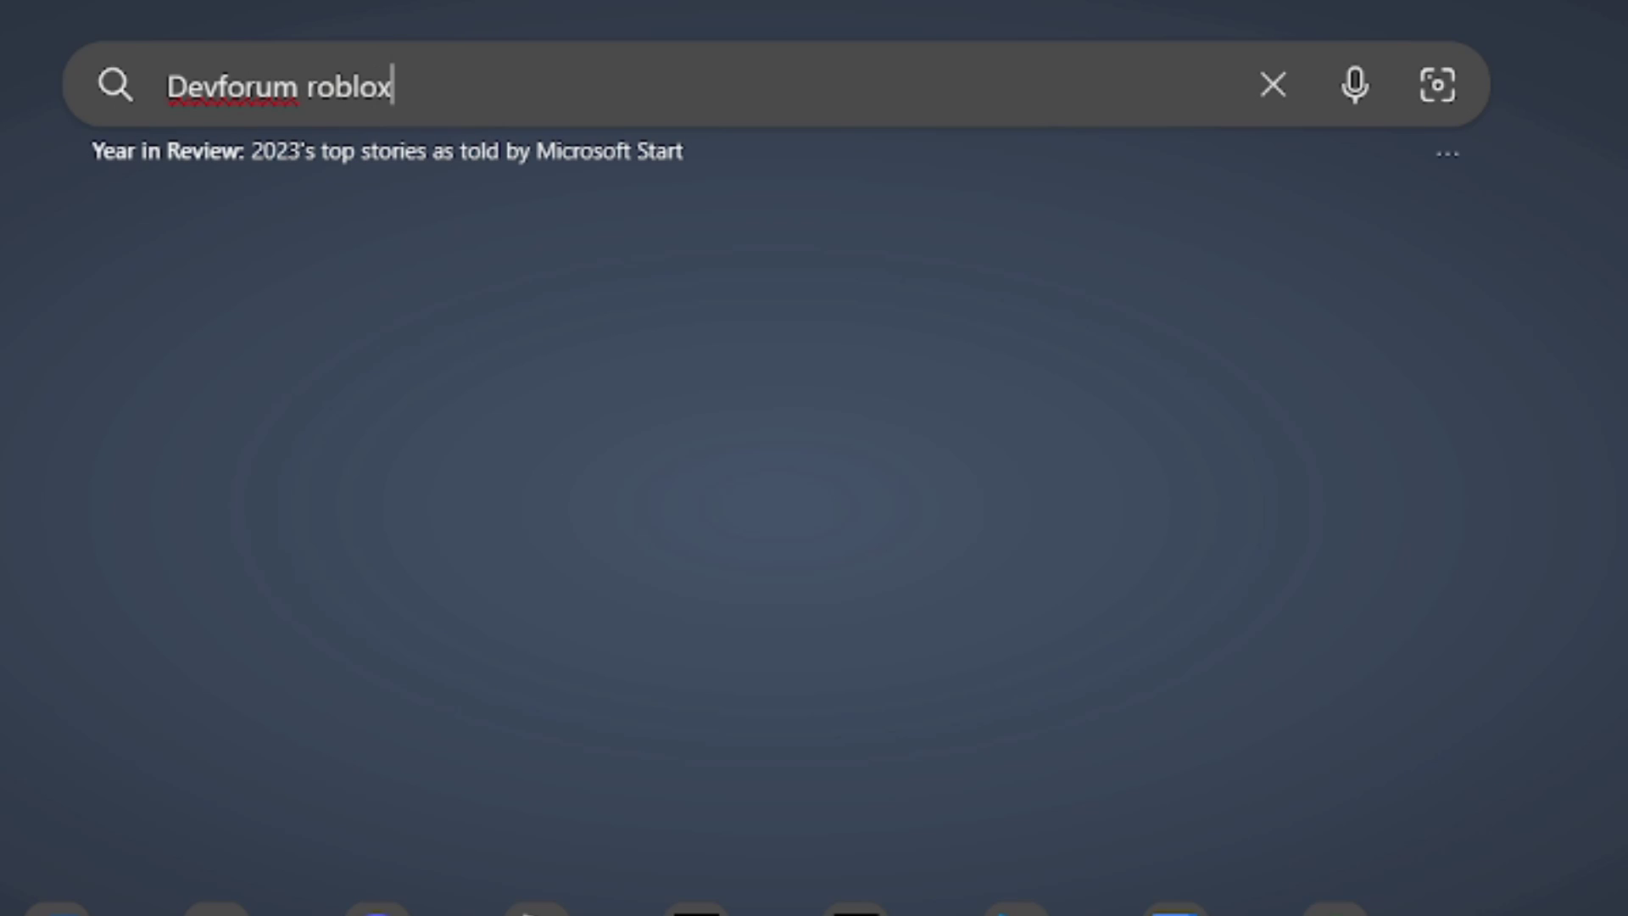
{"action": "key", "text": "Return"}
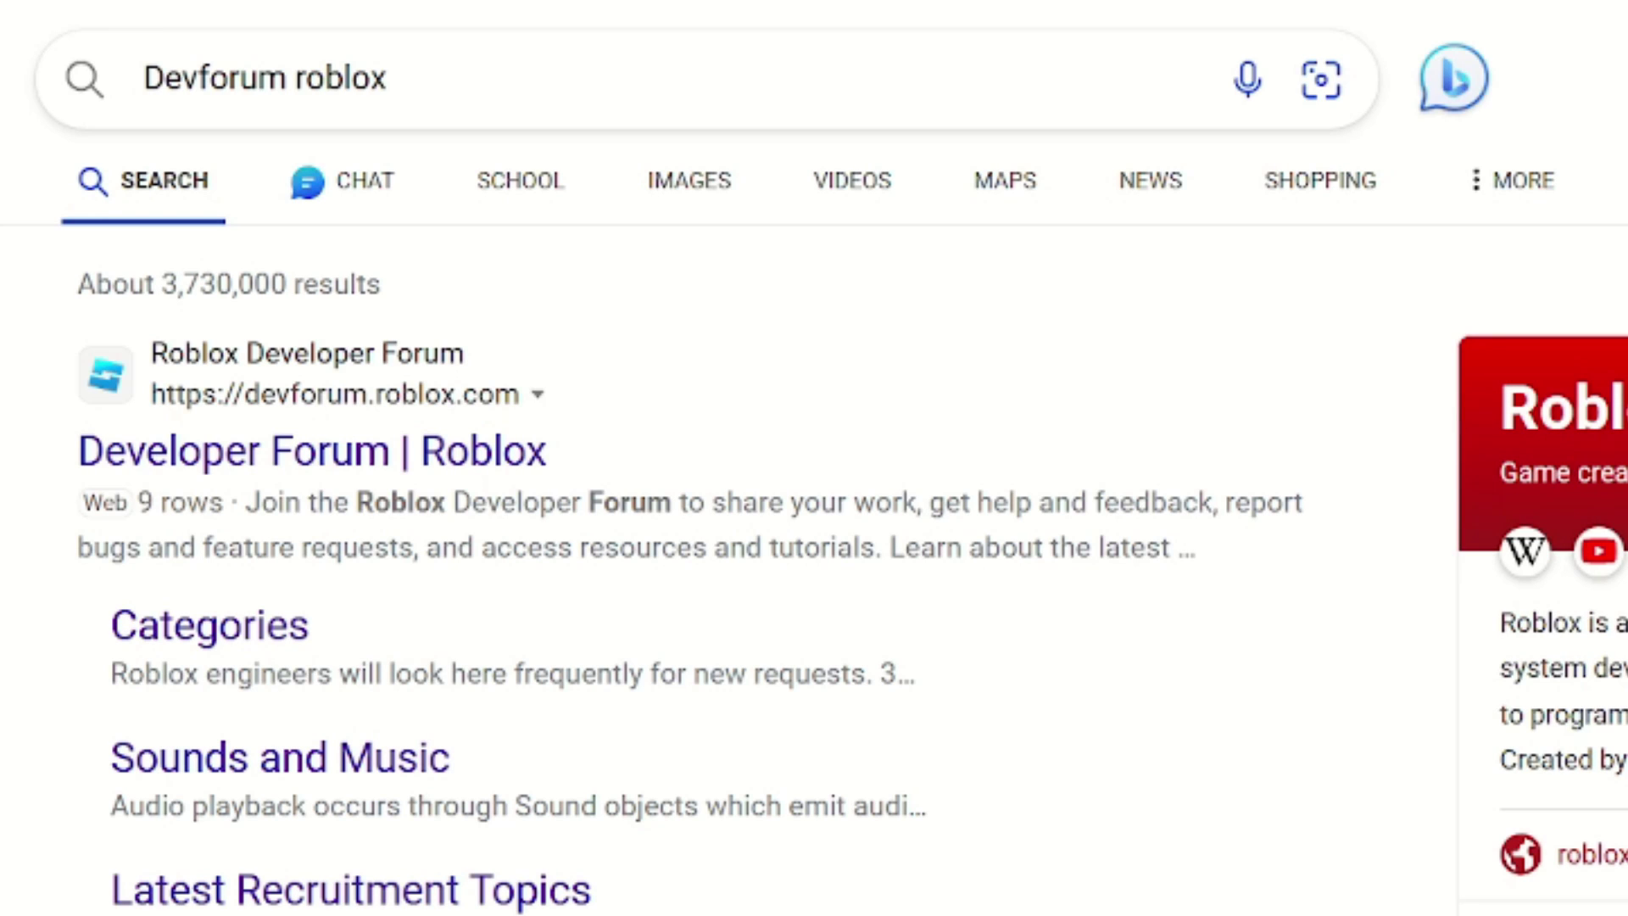
{"action": "left_click", "coordinate": [420, 449]}
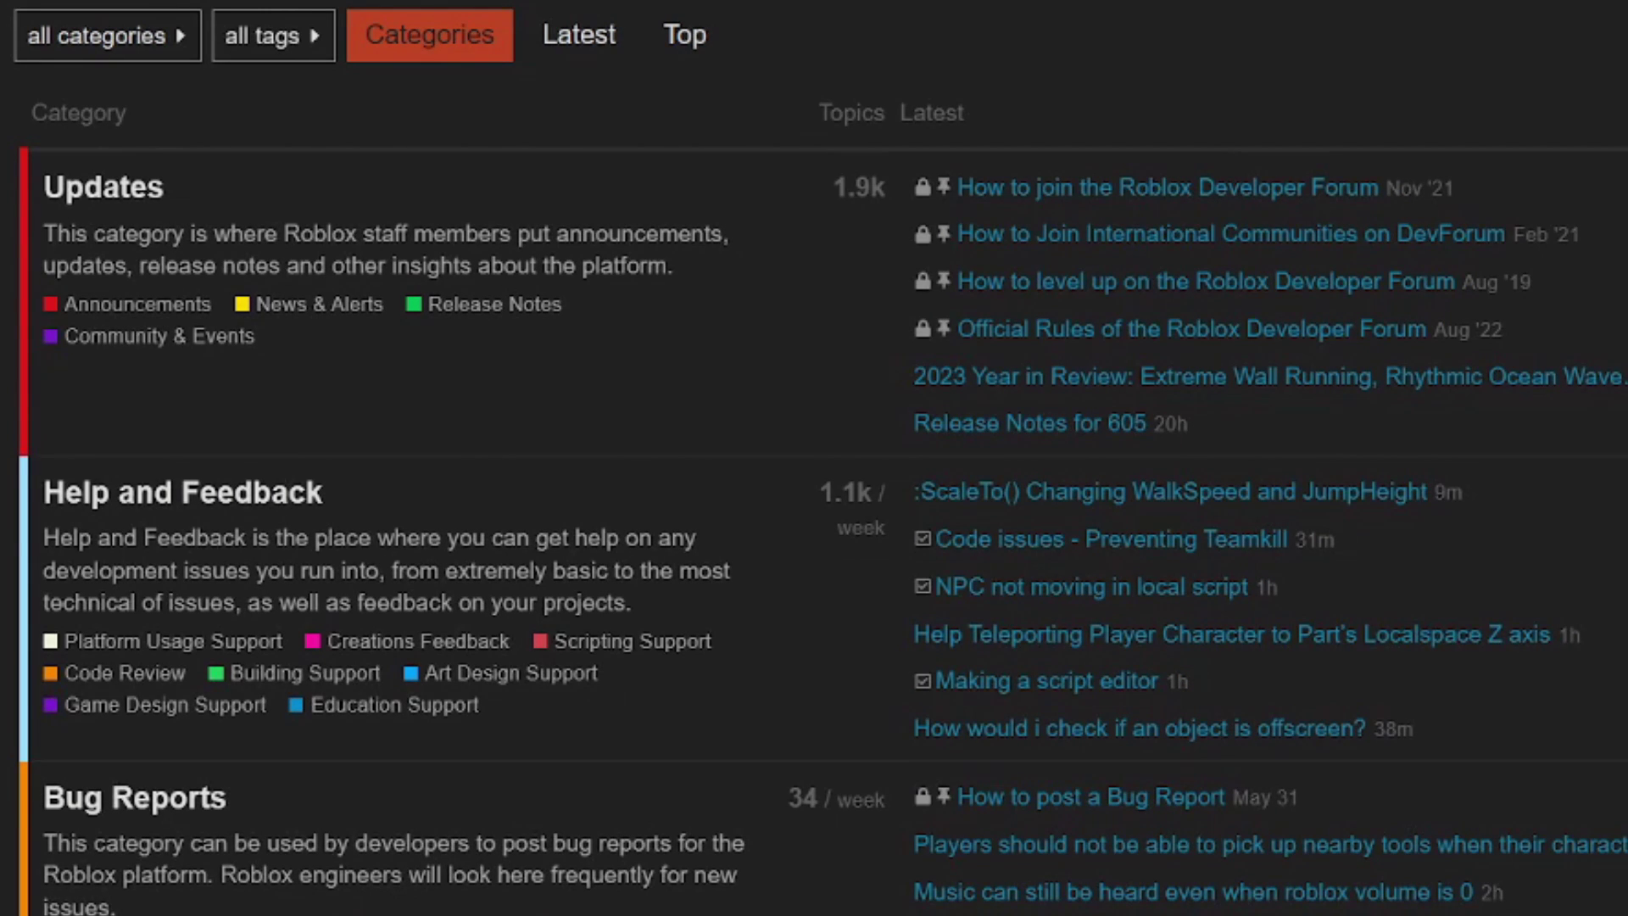
{"action": "scroll", "coordinate": [814, 458], "scroll_direction": "down", "scroll_amount": 6}
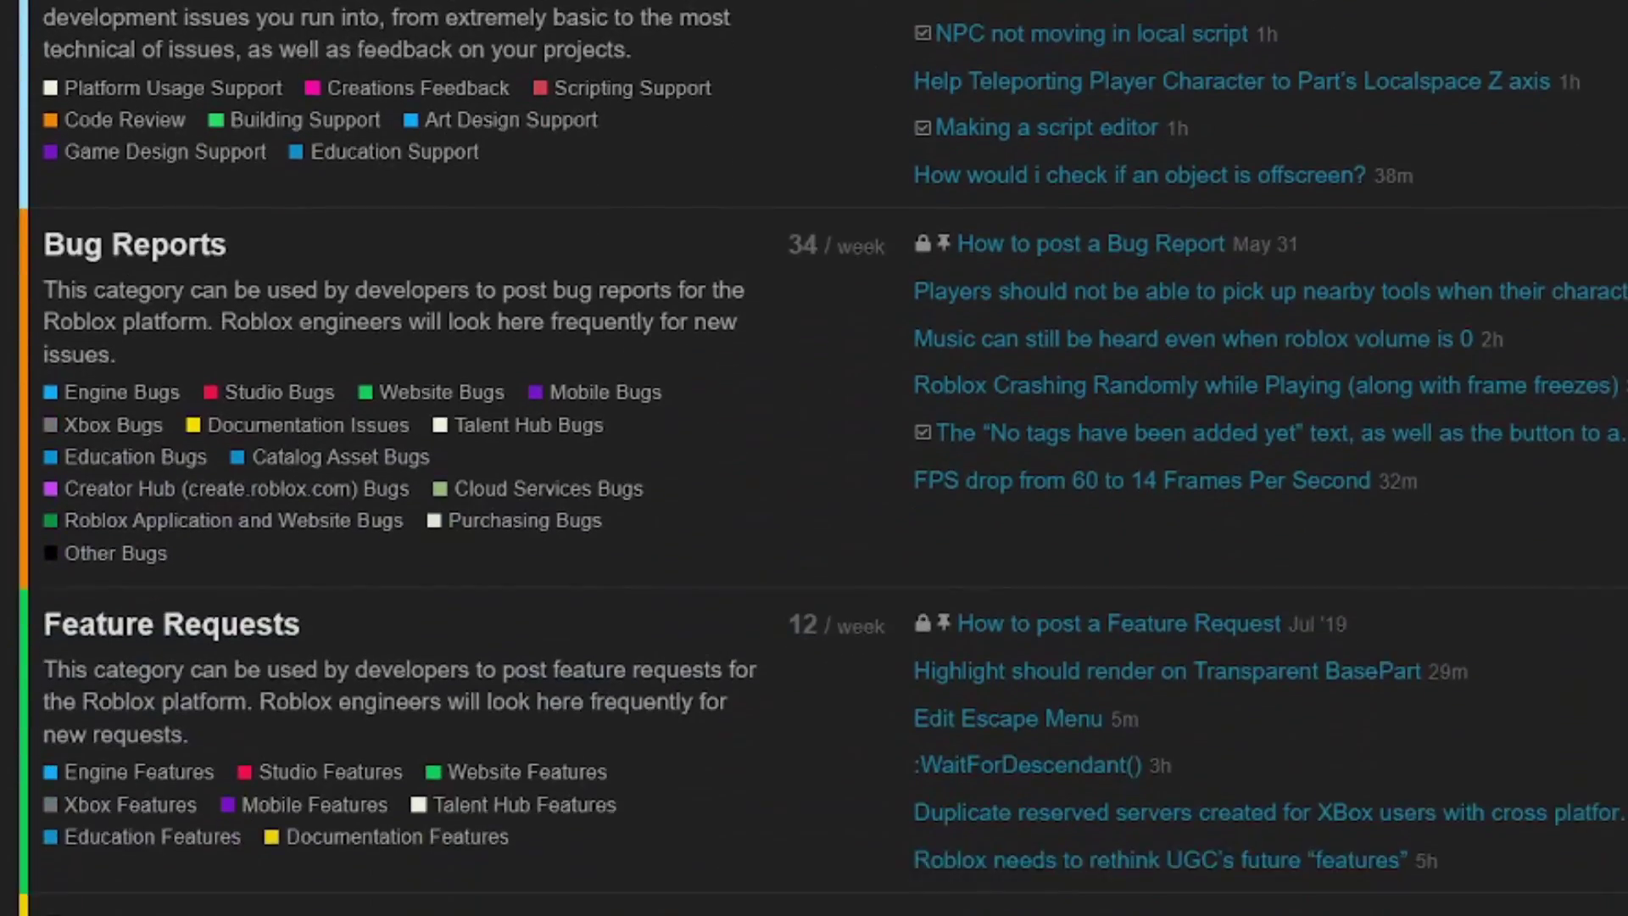
{"action": "scroll", "coordinate": [814, 458], "scroll_direction": "down", "scroll_amount": 8}
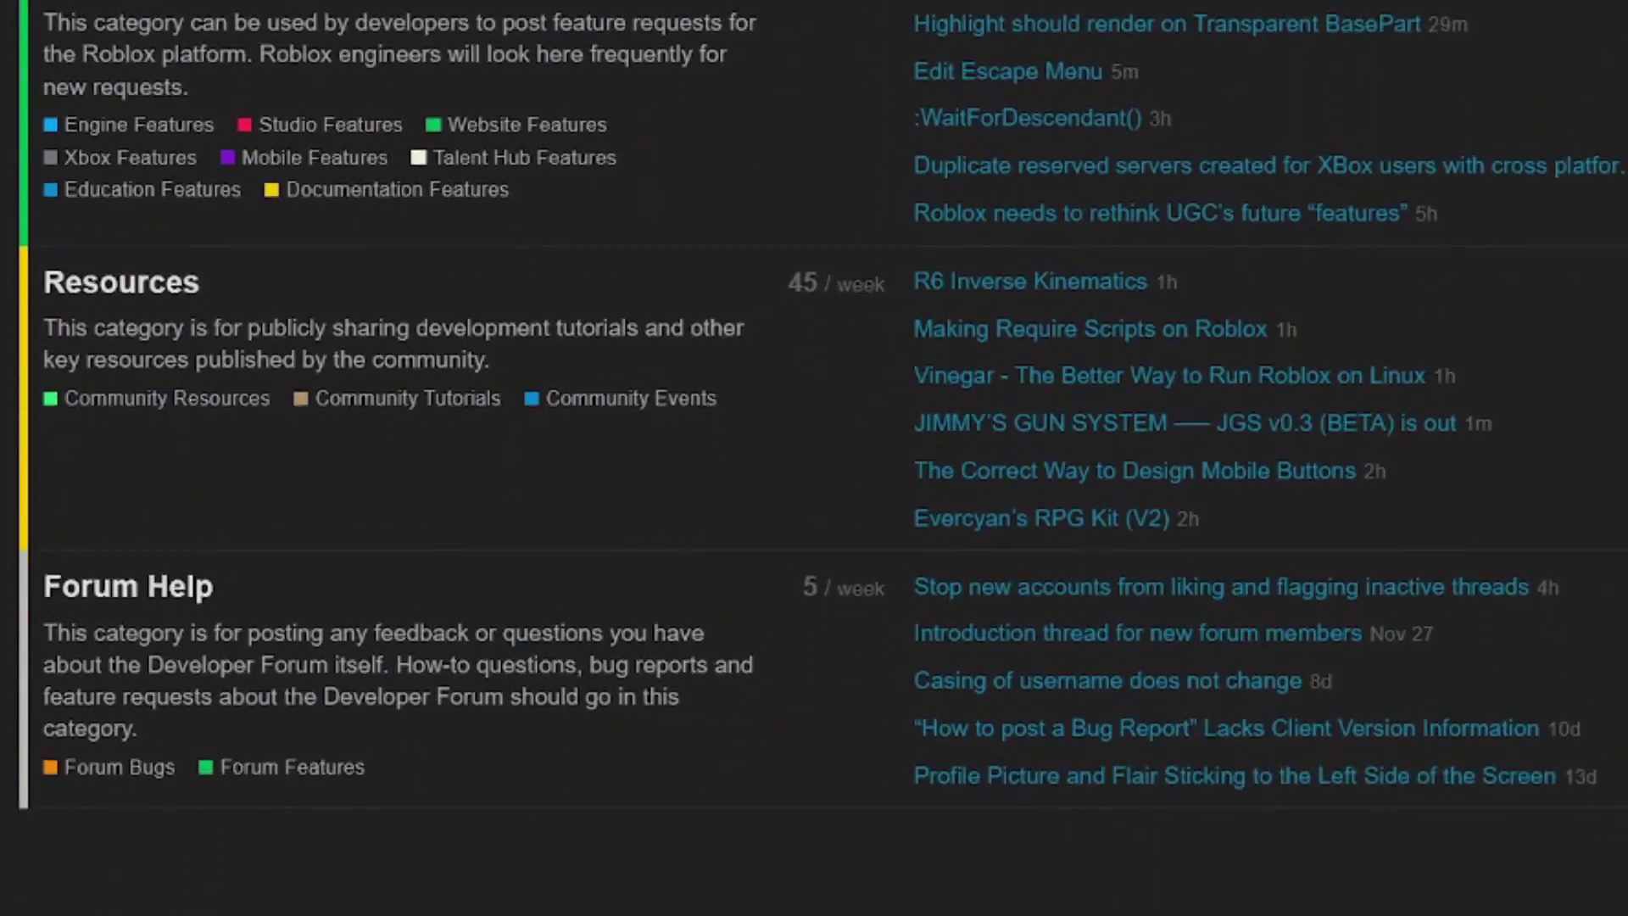